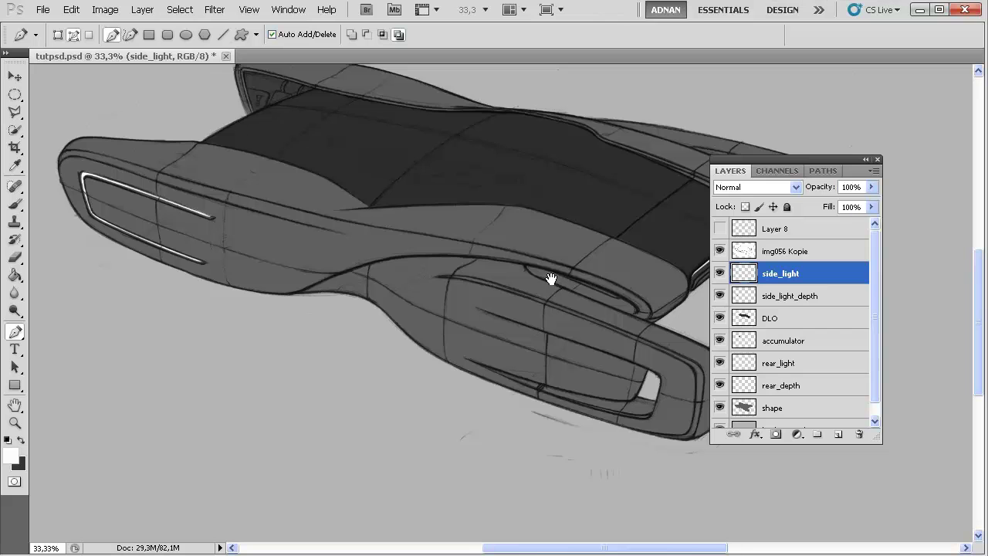
# Activate the Brush tool and move the floating Layers panel clear of the car sketch
pyautogui.moveTo(551, 280); pyautogui.dragTo(503, 354)
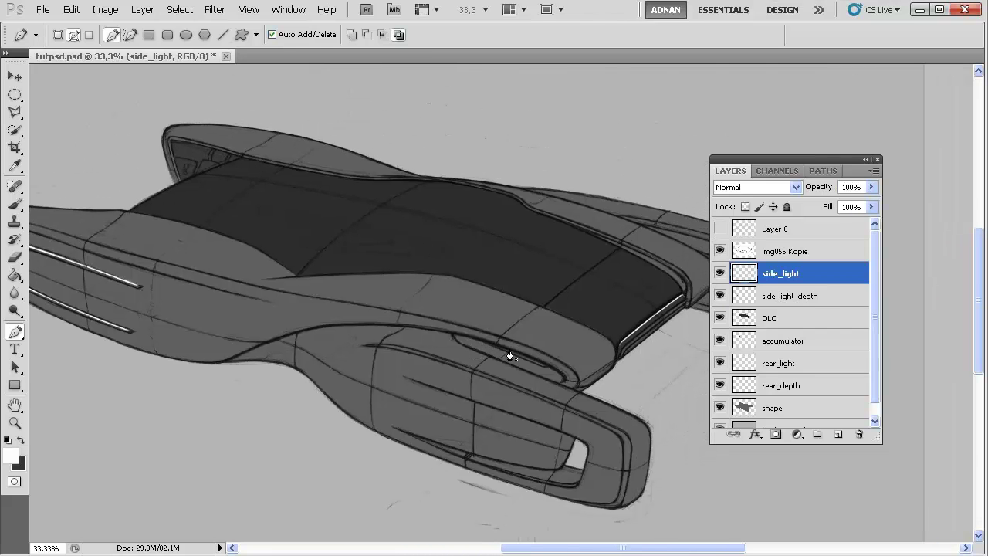
pyautogui.press('b')
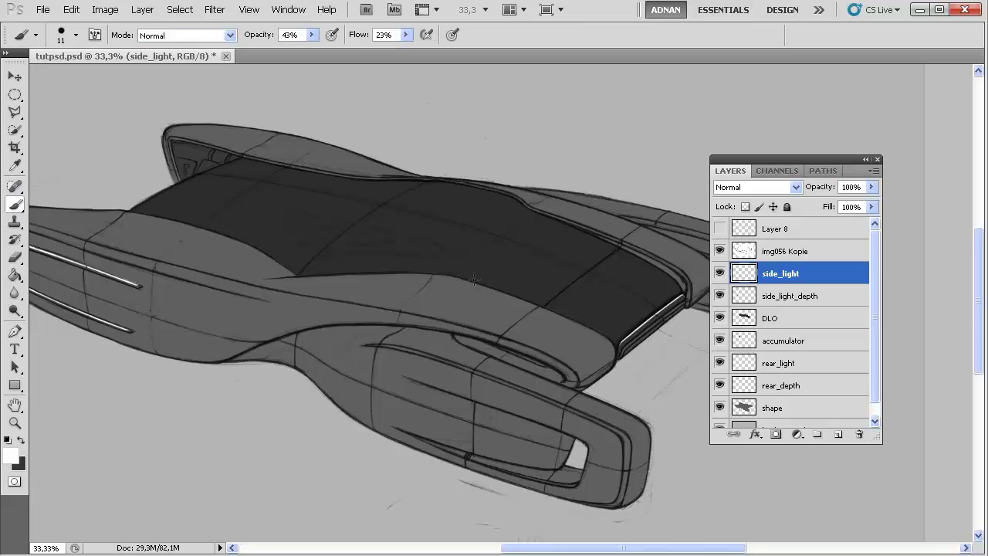
pyautogui.moveTo(433, 278)
pyautogui.mouseDown()
pyautogui.moveTo(556, 211)
pyautogui.moveTo(609, 291)
pyautogui.moveTo(512, 276)
pyautogui.moveTo(529, 287)
pyautogui.mouseUp()
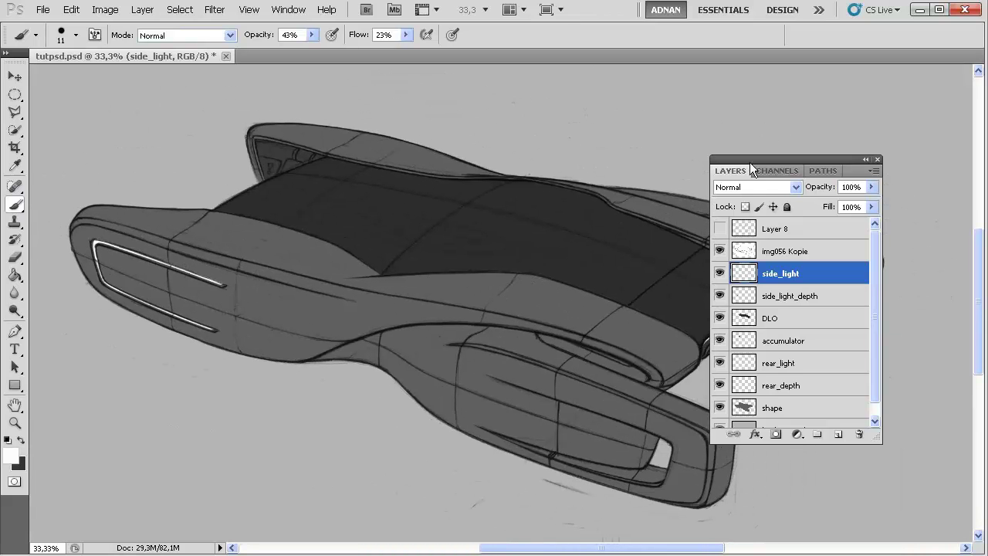
pyautogui.moveTo(753, 160); pyautogui.dragTo(814, 59)
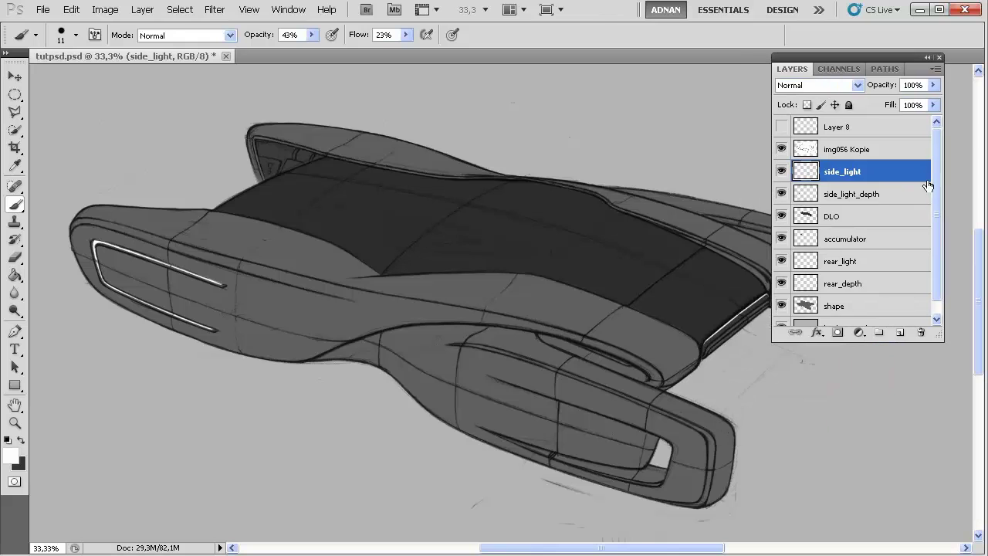
pyautogui.moveTo(936, 187)
pyautogui.mouseDown()
pyautogui.moveTo(937, 199)
pyautogui.moveTo(939, 173)
pyautogui.mouseUp()
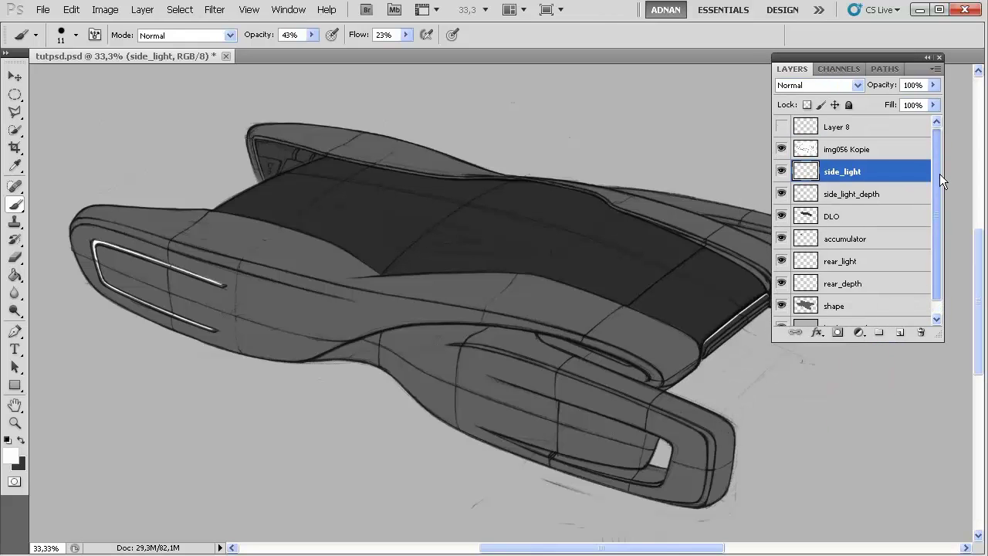
# Create a layer group above the side_light layer and name it "rendering"
pyautogui.click(879, 334)
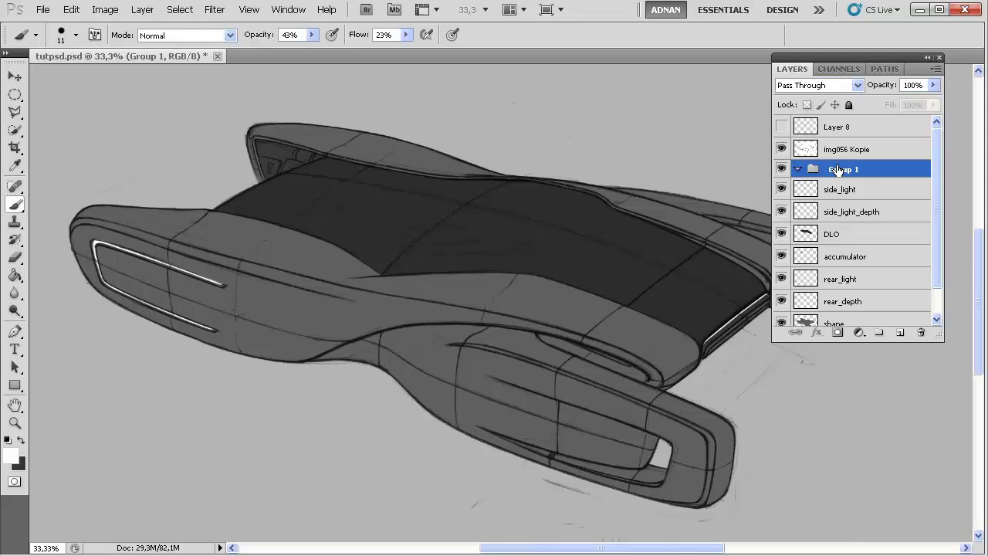
pyautogui.doubleClick(837, 169)
pyautogui.write('rendering')
pyautogui.press('Return')
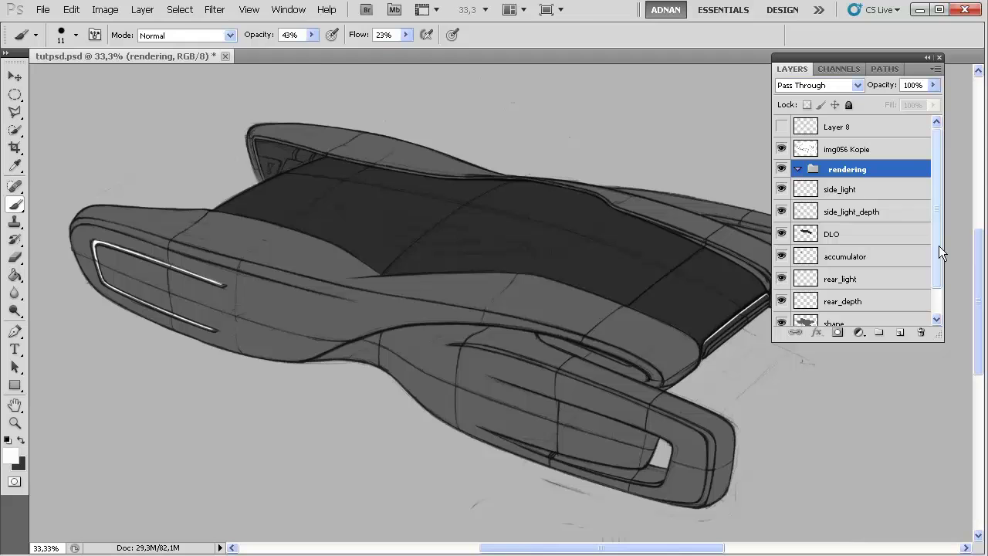
# Move all layers from side_light down to shape into the rendering group, leaving out the background layer
pyautogui.scroll(-2, 940, 247)
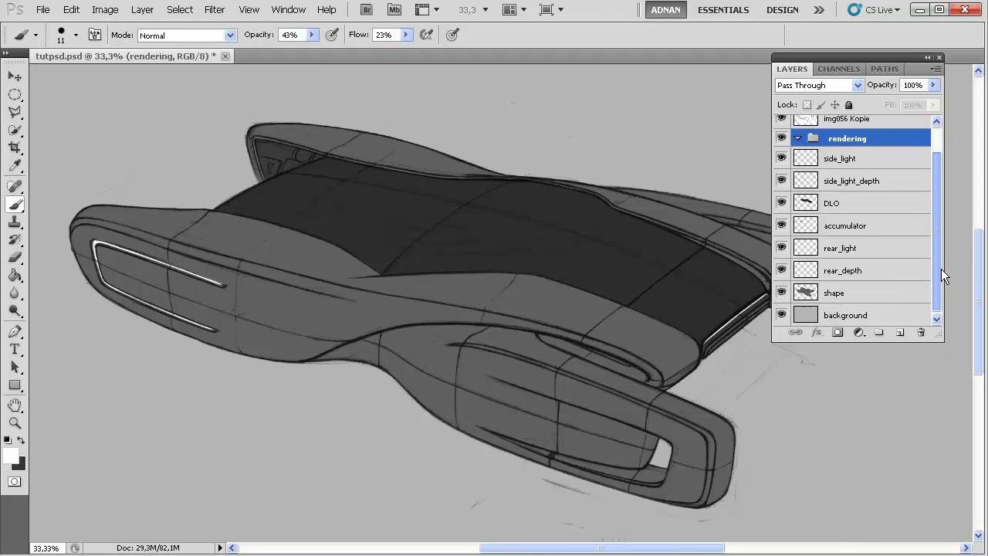
pyautogui.click(874, 163)
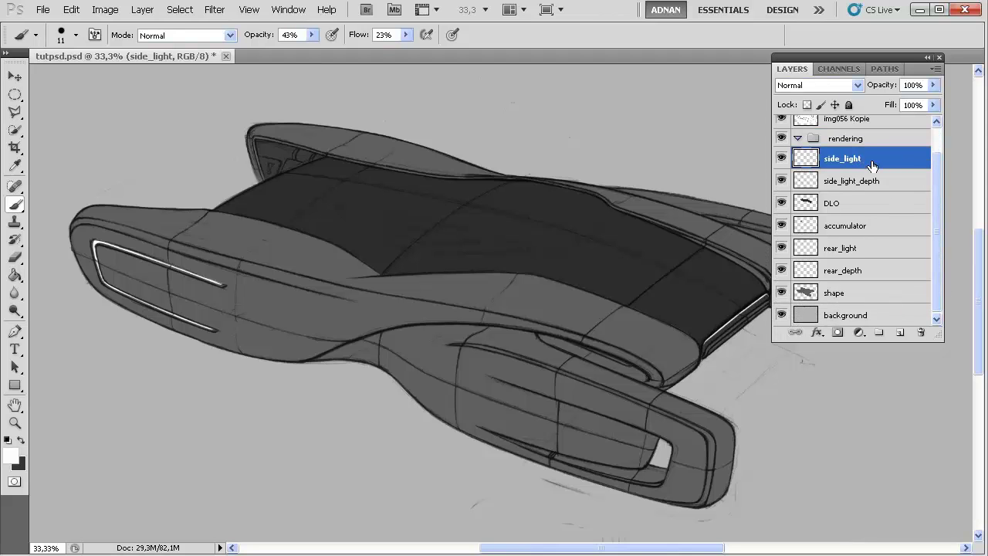
pyautogui.keyDown('shift'); pyautogui.click(859, 297); pyautogui.keyUp('shift')
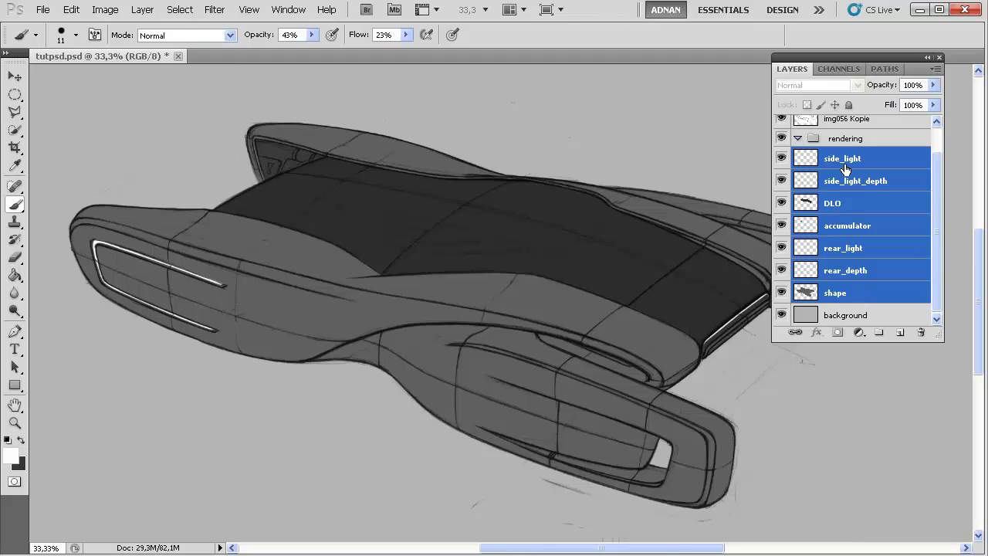
pyautogui.scroll(1, 846, 169)
pyautogui.moveTo(835, 185); pyautogui.dragTo(836, 165)
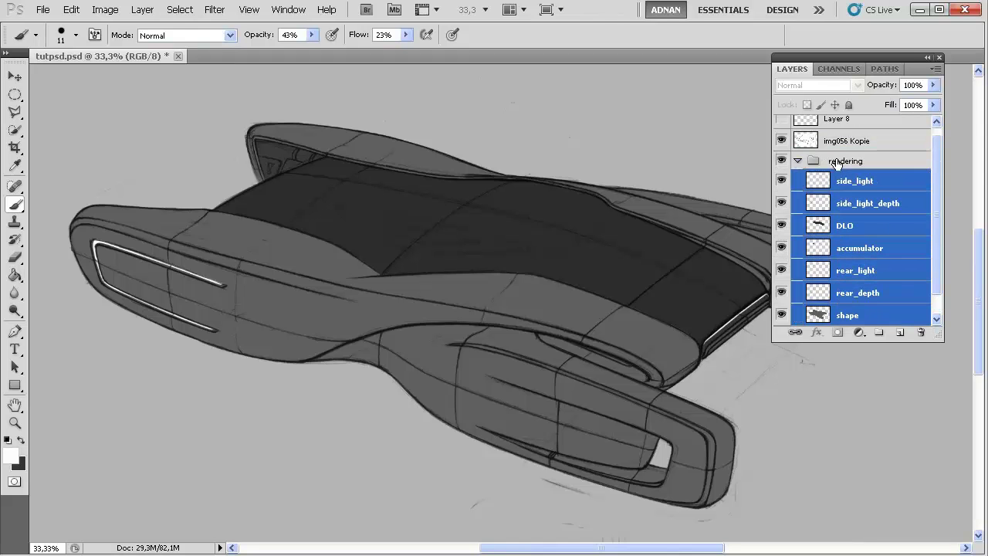
# Create a subgroup named "side_light" above the side_light layer inside the rendering group
pyautogui.click(840, 186)
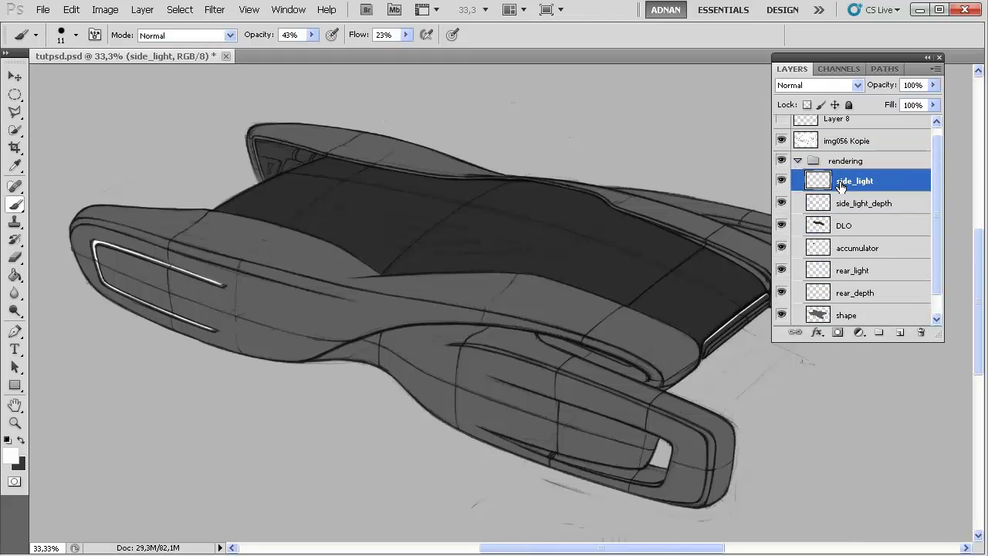
pyautogui.click(878, 333)
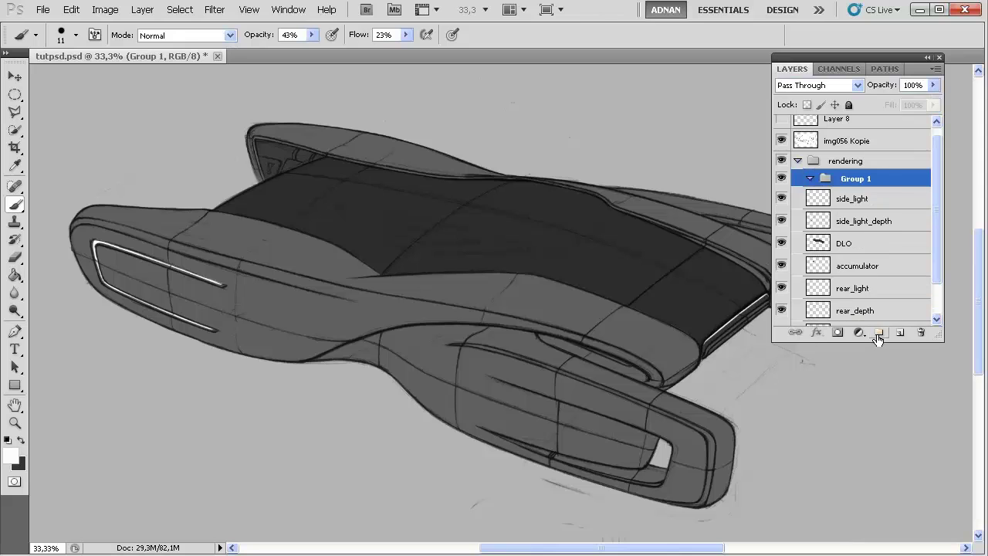
pyautogui.doubleClick(853, 179)
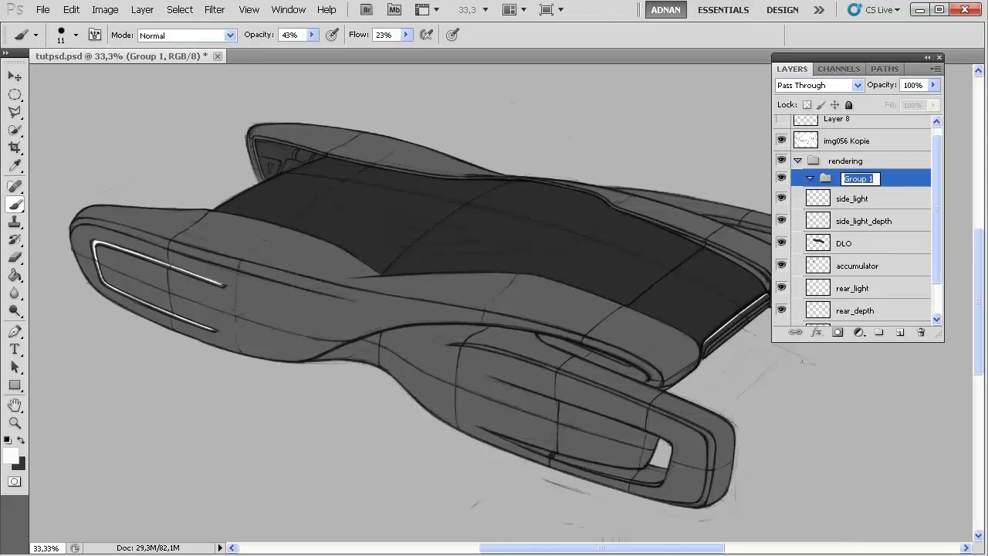
pyautogui.write('side_light')
pyautogui.press('Return')
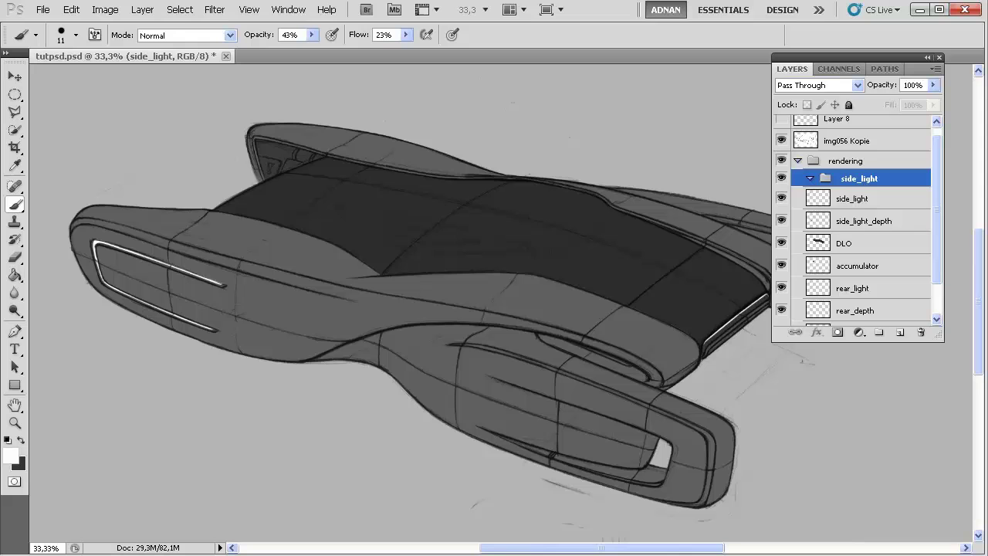
# Move the side_light and side_light_depth layers into the side_light group and collapse the group
pyautogui.click(858, 223)
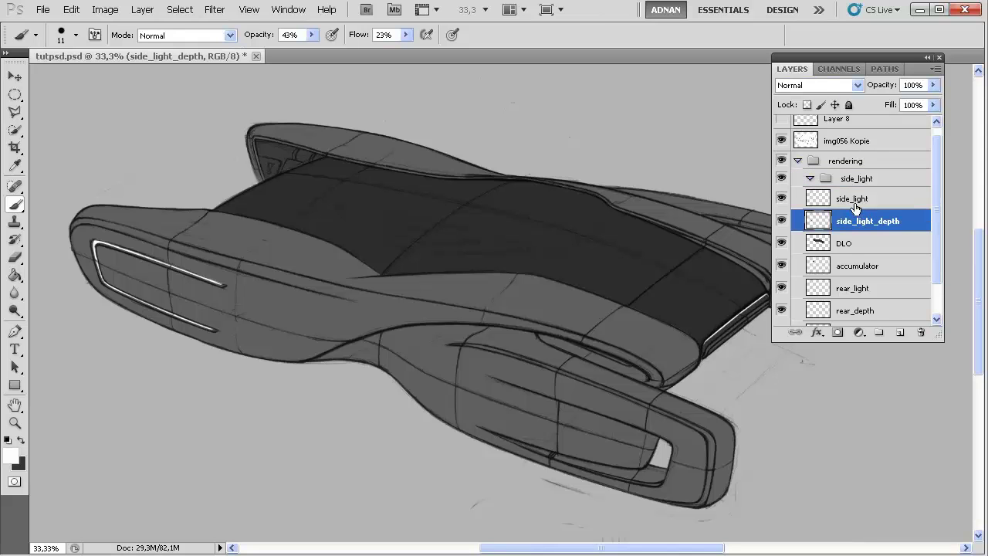
pyautogui.keyDown('shift'); pyautogui.click(853, 202); pyautogui.keyUp('shift')
pyautogui.moveTo(853, 202); pyautogui.dragTo(850, 182)
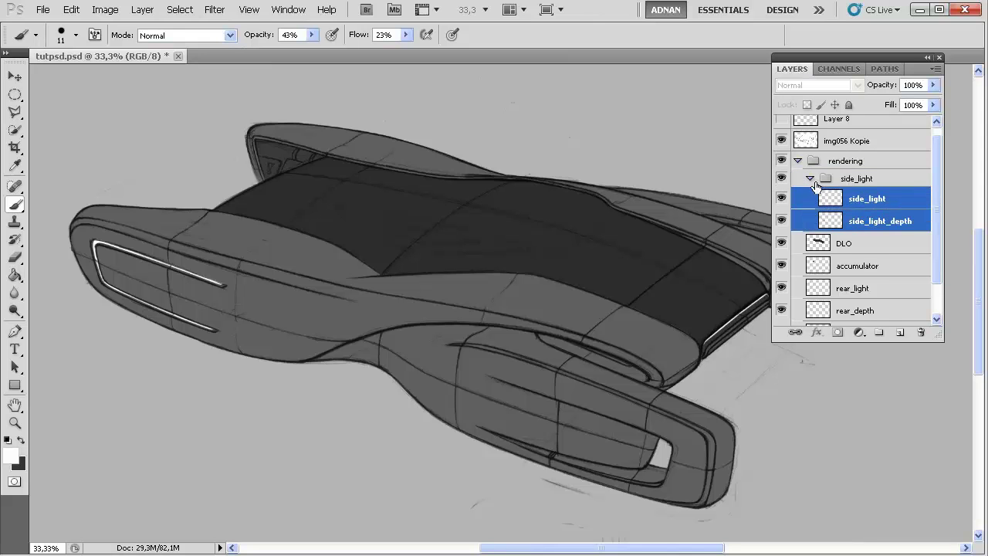
pyautogui.click(810, 179)
# Create a subgroup named "rear_light" above the DLO layer inside the rendering group
pyautogui.click(827, 206)
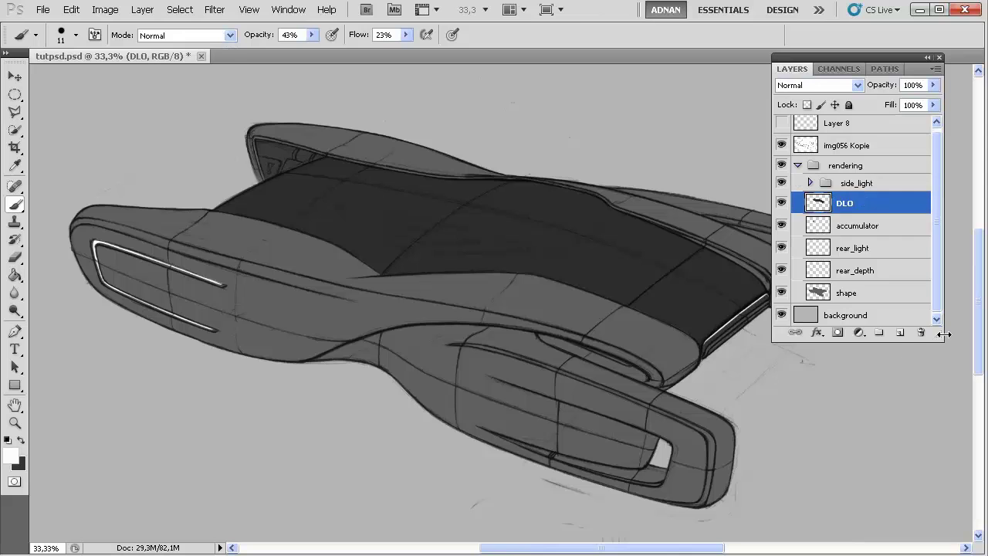
pyautogui.click(880, 334)
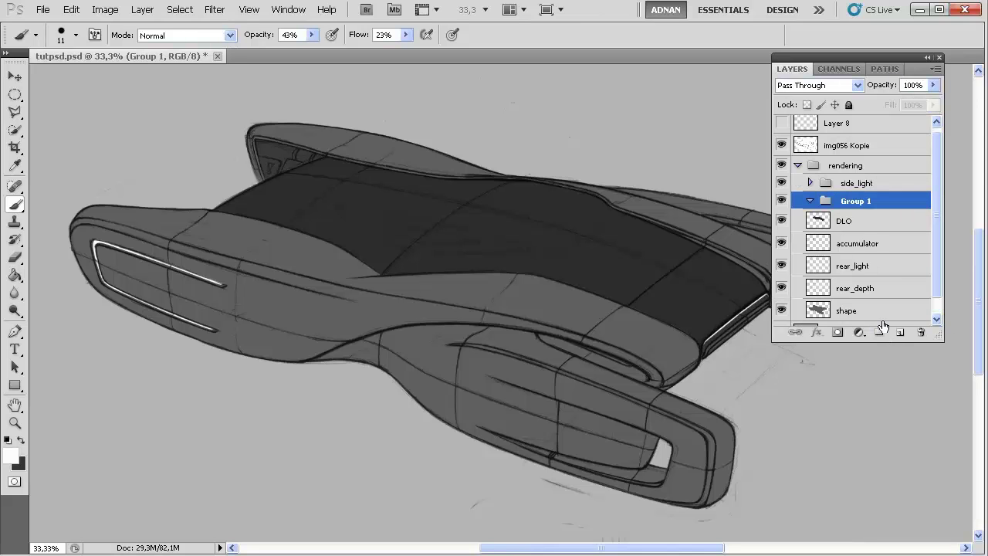
pyautogui.doubleClick(844, 201)
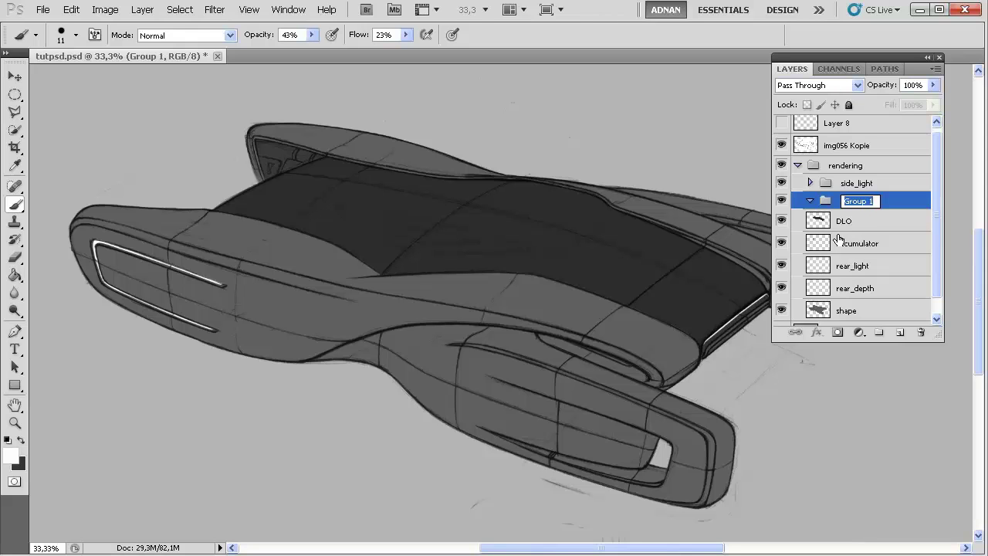
pyautogui.write('rear_light')
pyautogui.press('Return')
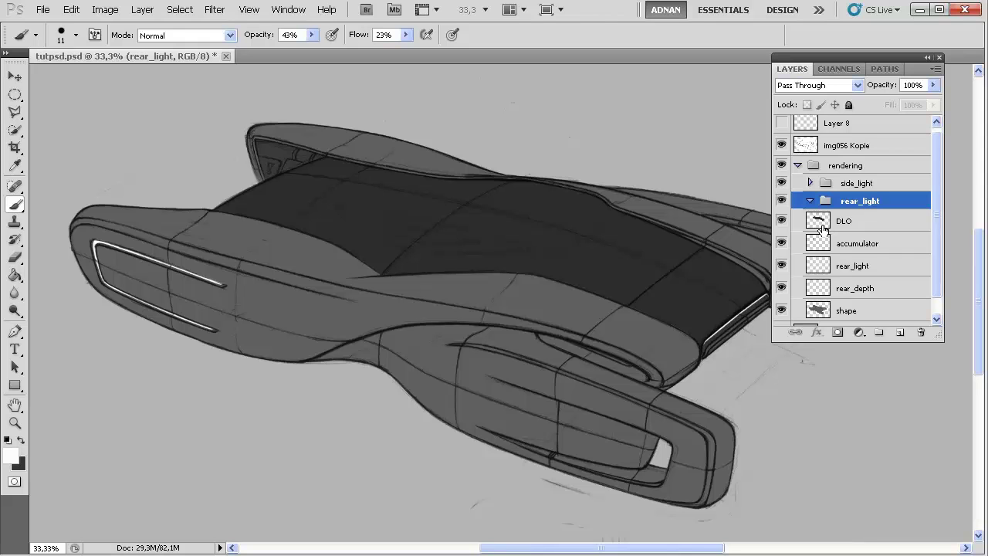
# Move the rear_light and rear_depth layers into the rear_light group and collapse the group
pyautogui.click(866, 222)
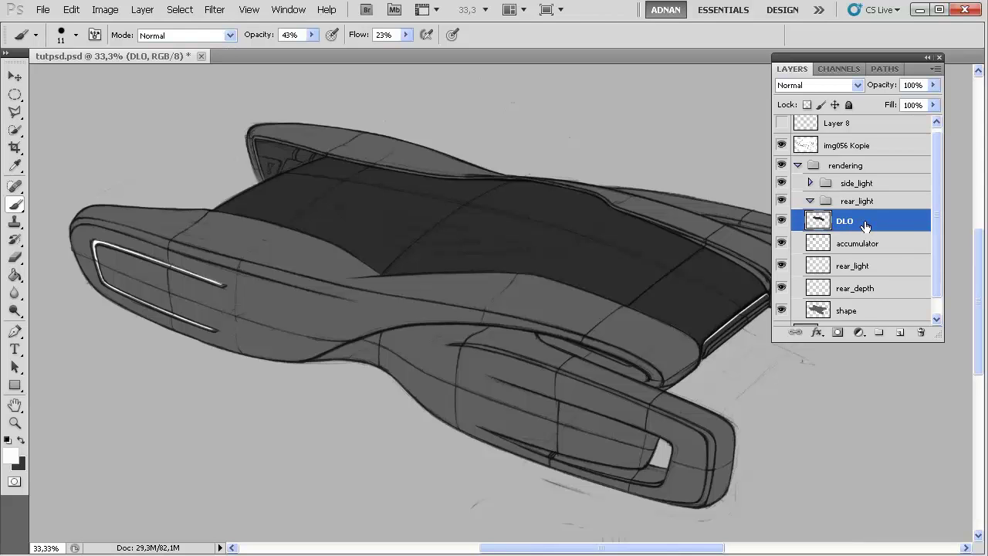
pyautogui.scroll(-1, 866, 225)
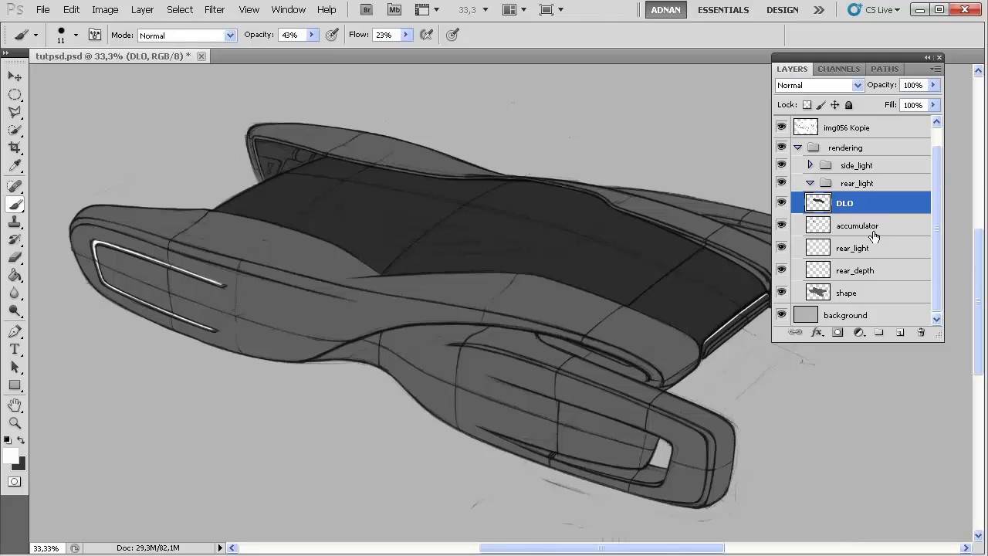
pyautogui.click(854, 274)
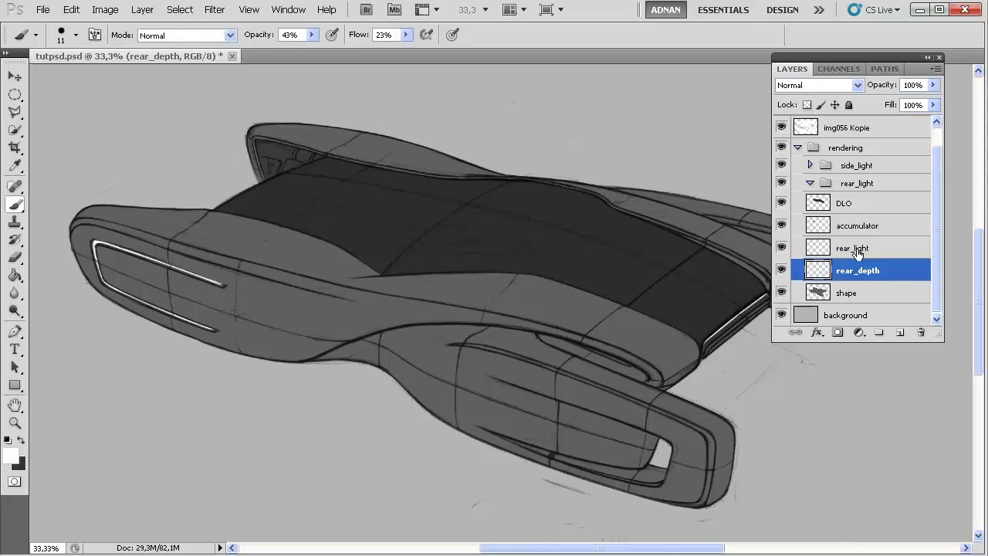
pyautogui.keyDown('shift'); pyautogui.click(858, 254); pyautogui.keyUp('shift')
pyautogui.moveTo(849, 253); pyautogui.dragTo(859, 188)
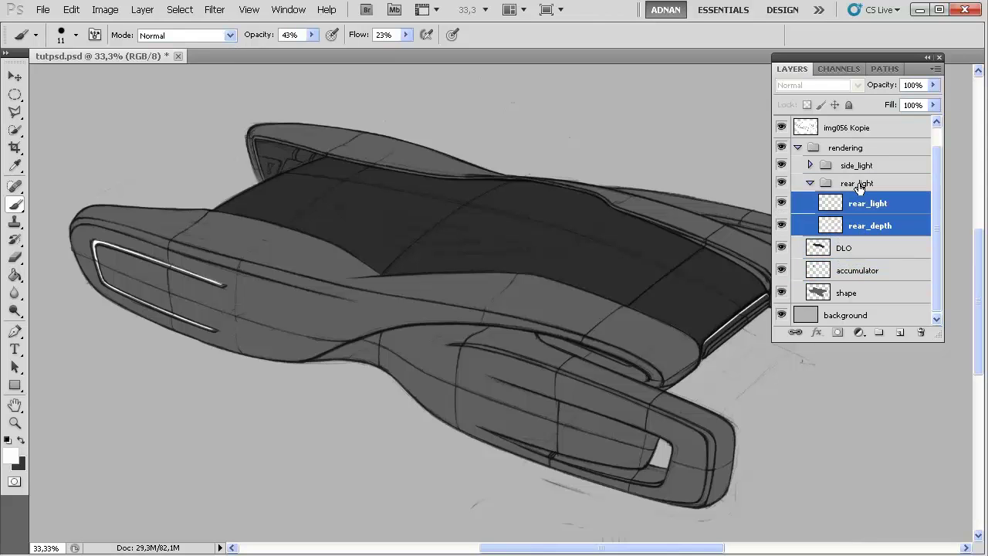
pyautogui.click(809, 184)
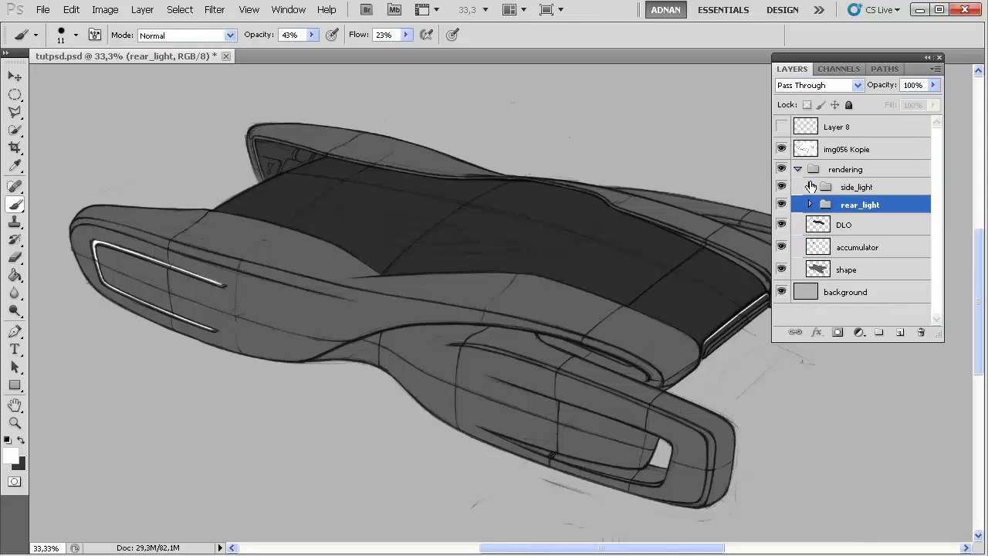
# Create a subgroup named "exterieur" above the DLO layer inside the rendering group
pyautogui.click(847, 230)
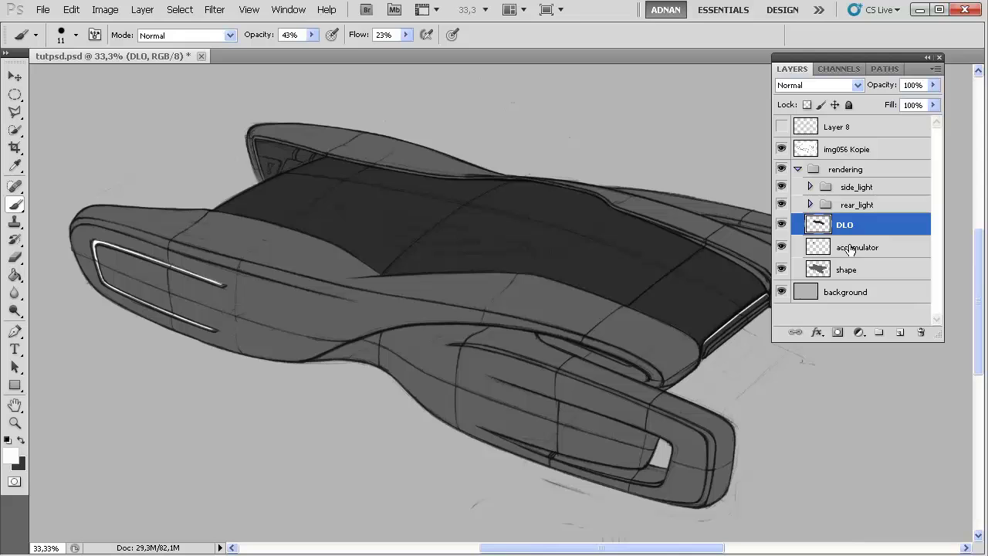
pyautogui.click(841, 203)
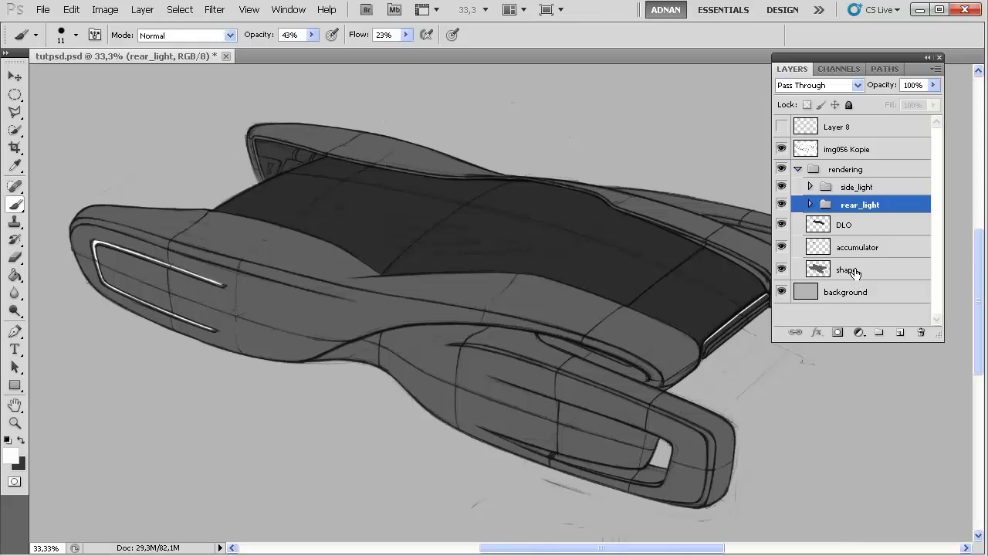
pyautogui.click(852, 225)
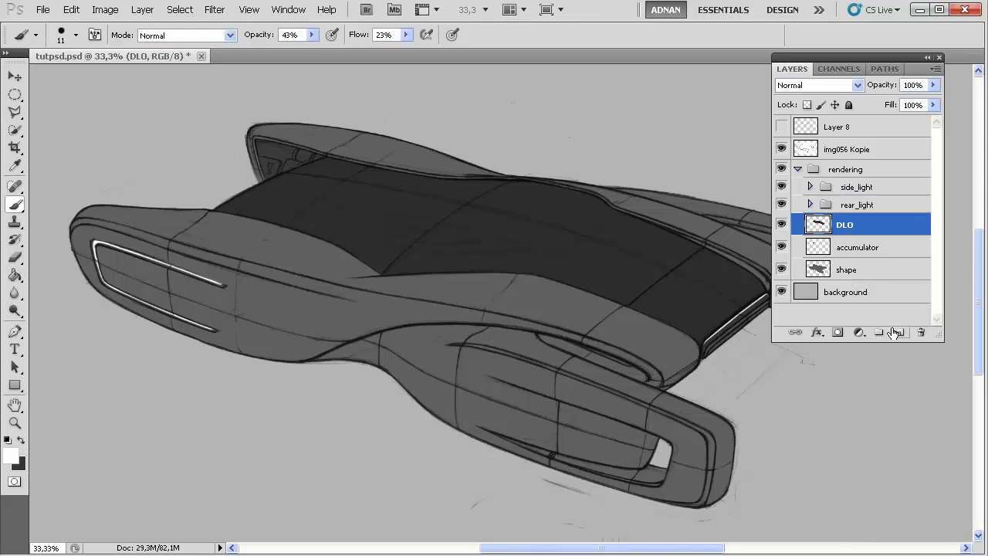
pyautogui.click(879, 333)
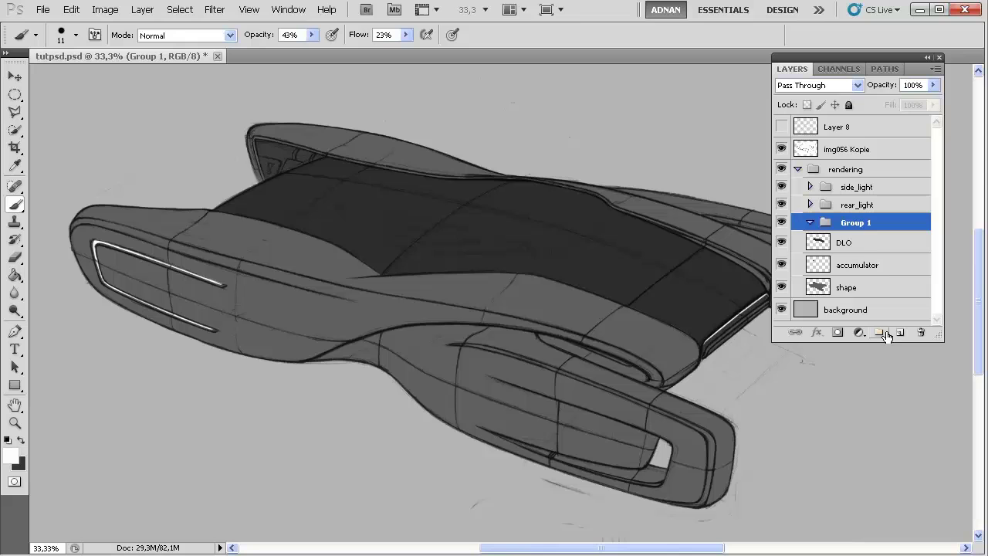
pyautogui.doubleClick(849, 223)
pyautogui.write('exterieur')
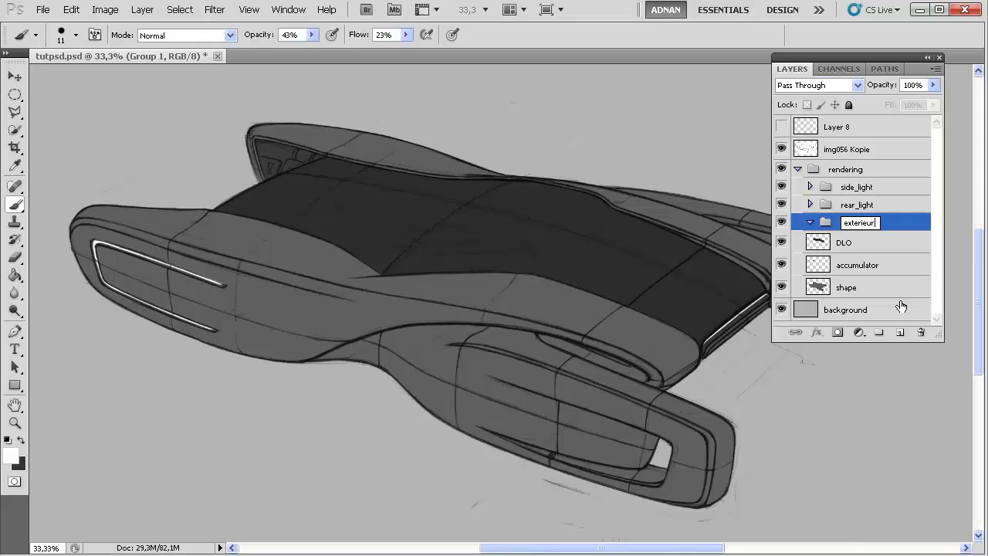
pyautogui.press('Return')
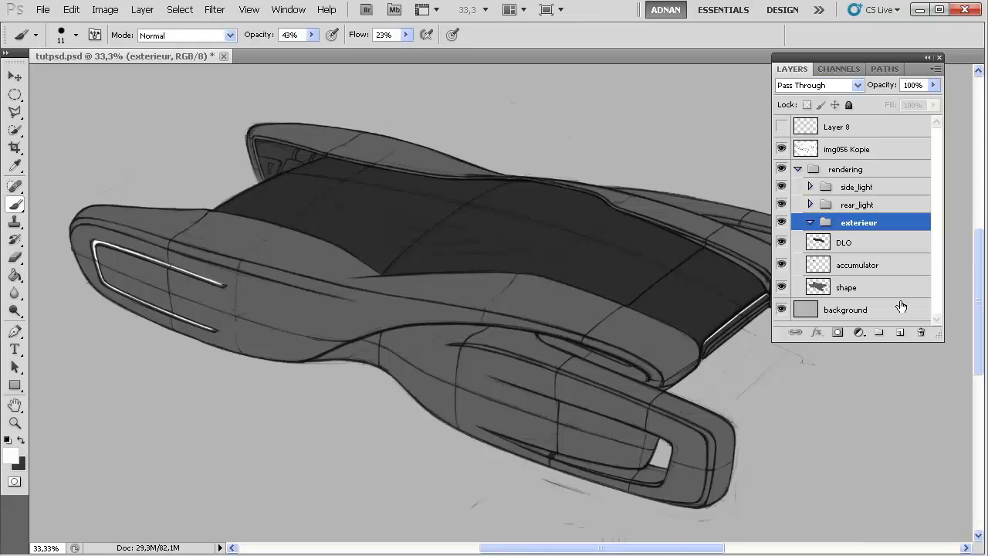
# Move the exterieur group below the accumulator layer and place the shape layer inside it
pyautogui.moveTo(830, 225); pyautogui.dragTo(847, 270)
pyautogui.click(836, 288)
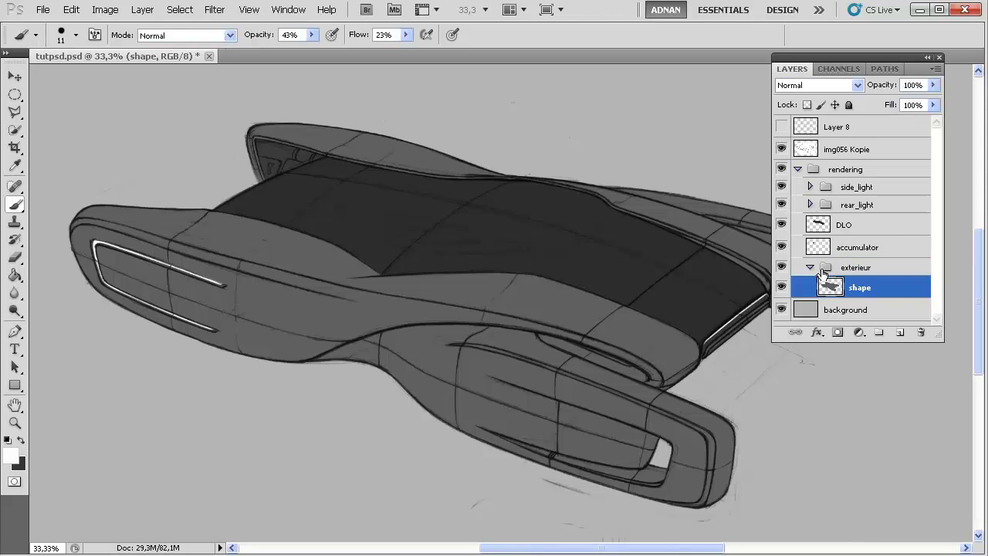
# Add an empty layer above shape in the exterieur group, then make the shape layer active
pyautogui.click(900, 334)
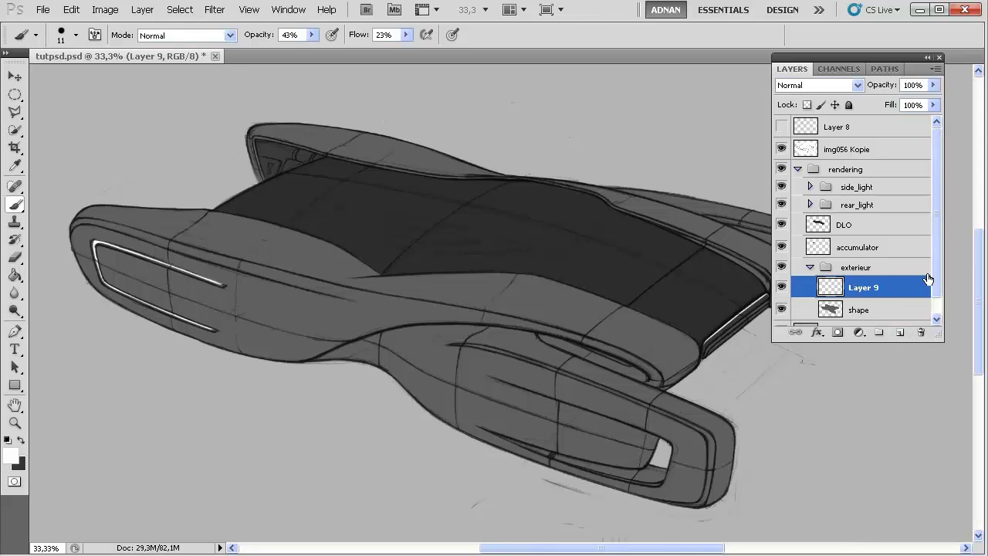
pyautogui.scroll(-1, 936, 275)
pyautogui.moveTo(863, 58); pyautogui.dragTo(895, 68)
pyautogui.click(889, 306)
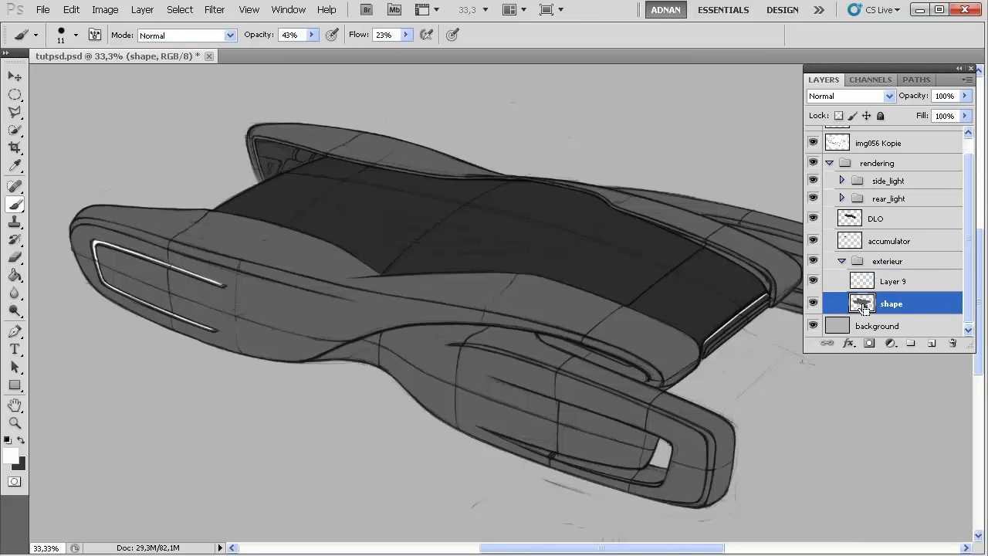
# Load the outline of the shape layer as a selection and choose a soft round brush at 473 px and 0% hardness
pyautogui.keyDown('ctrl'); pyautogui.click(861, 305); pyautogui.keyUp('ctrl')
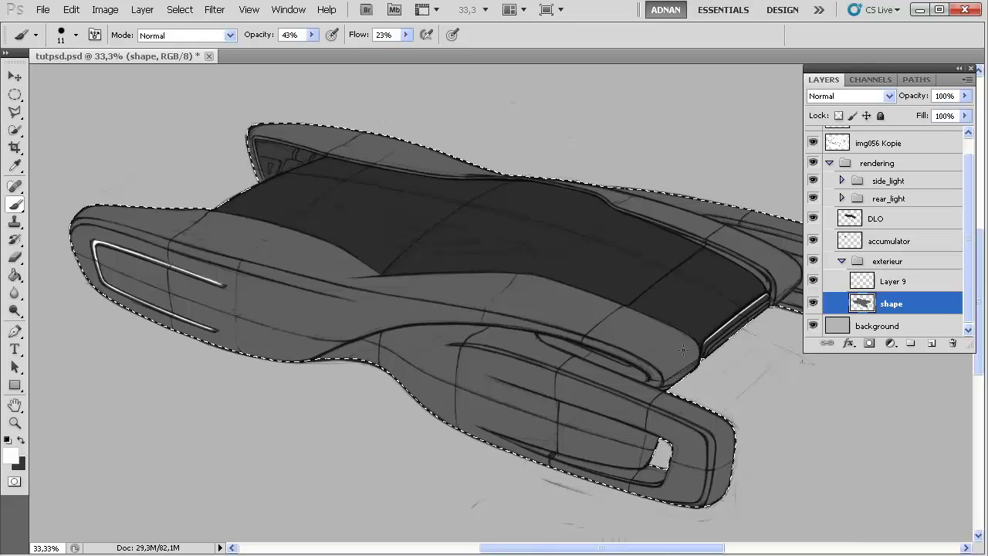
pyautogui.rightClick(493, 296)
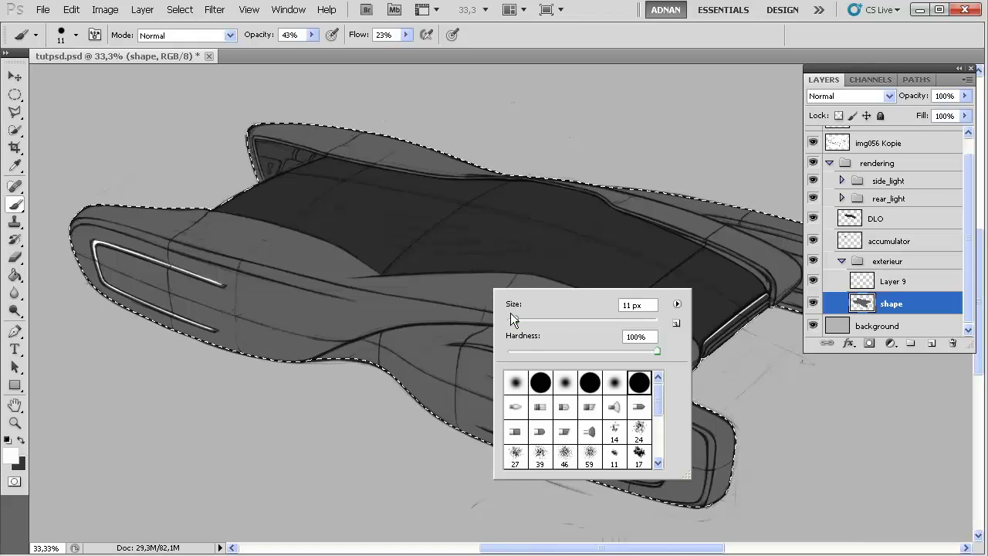
pyautogui.doubleClick(614, 385)
pyautogui.rightClick(545, 291)
pyautogui.moveTo(608, 323); pyautogui.dragTo(698, 321)
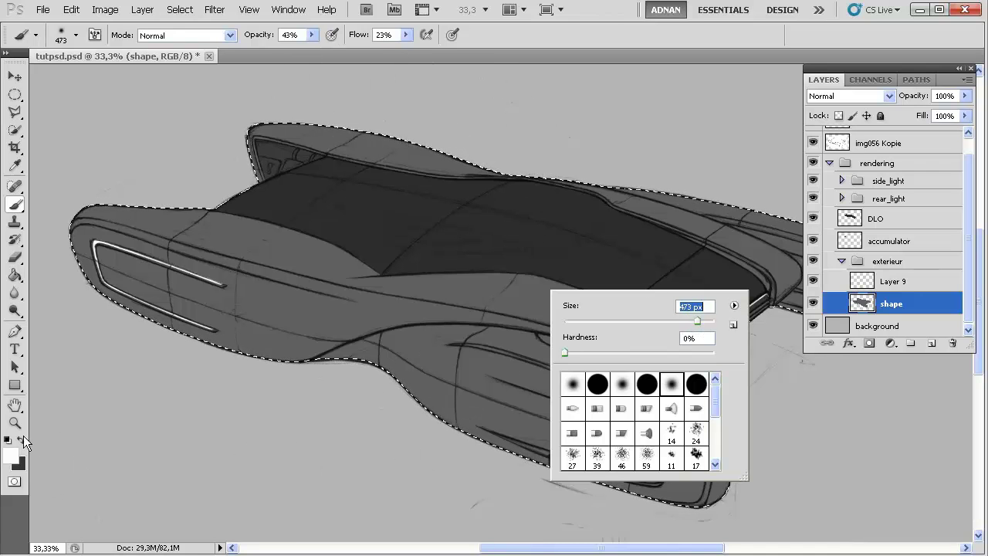
# Set the foreground colour to black (000000)
pyautogui.click(11, 455)
pyautogui.moveTo(452, 137); pyautogui.dragTo(190, 339)
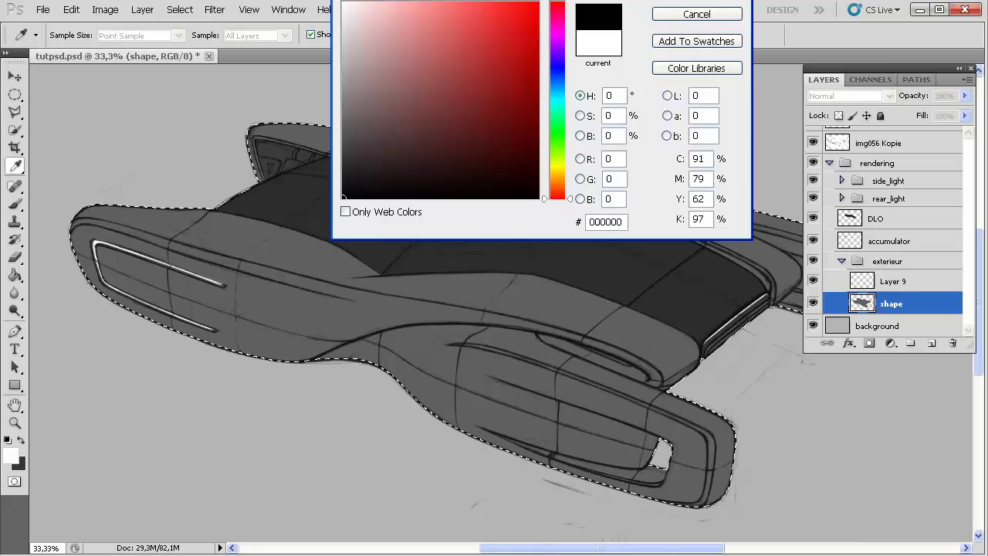
pyautogui.press('Return')
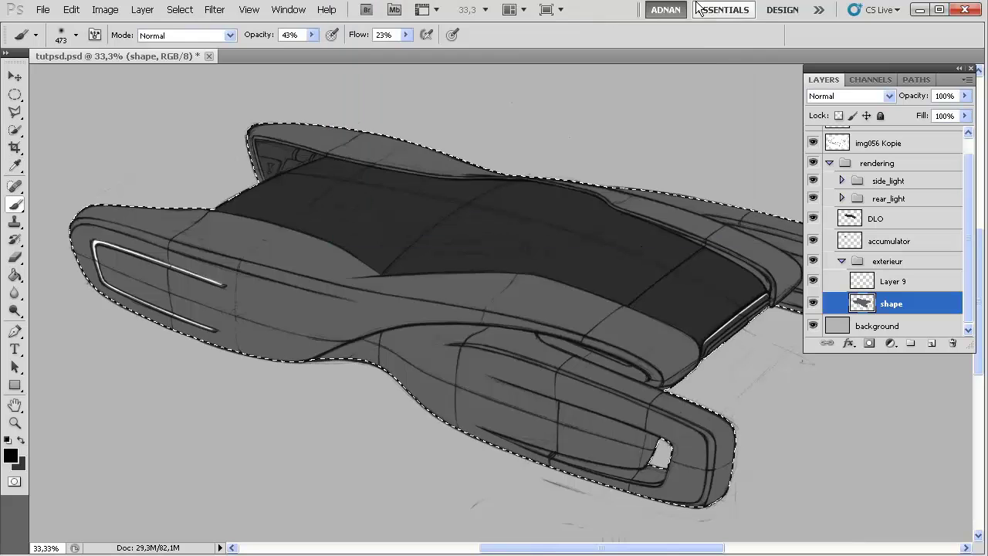
# Try shading the lower body directly on the shape layer with a 764 px brush, then undo the shading and clear the selection
pyautogui.rightClick(355, 302)
pyautogui.moveTo(493, 329); pyautogui.dragTo(496, 328)
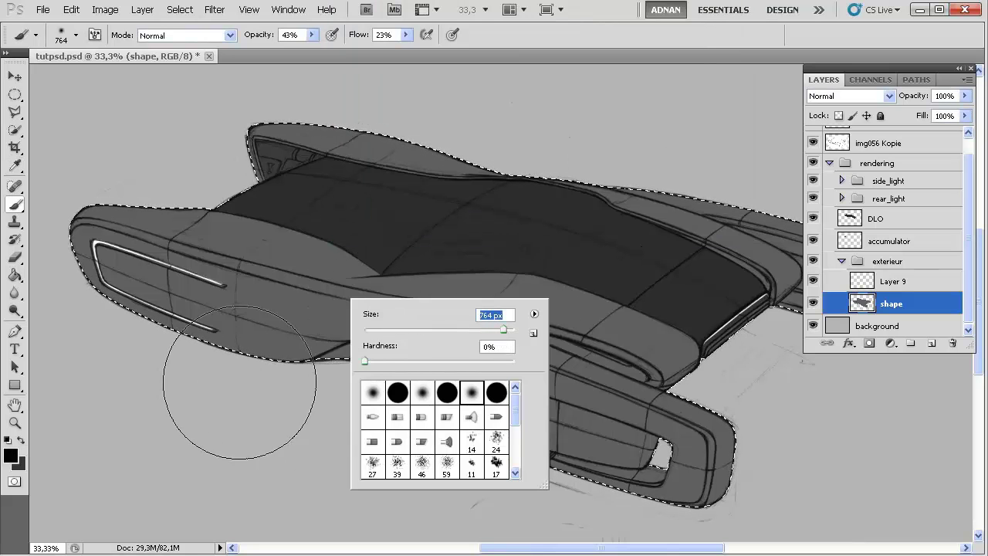
pyautogui.moveTo(239, 391)
pyautogui.mouseDown()
pyautogui.moveTo(403, 345)
pyautogui.moveTo(253, 375)
pyautogui.mouseUp()
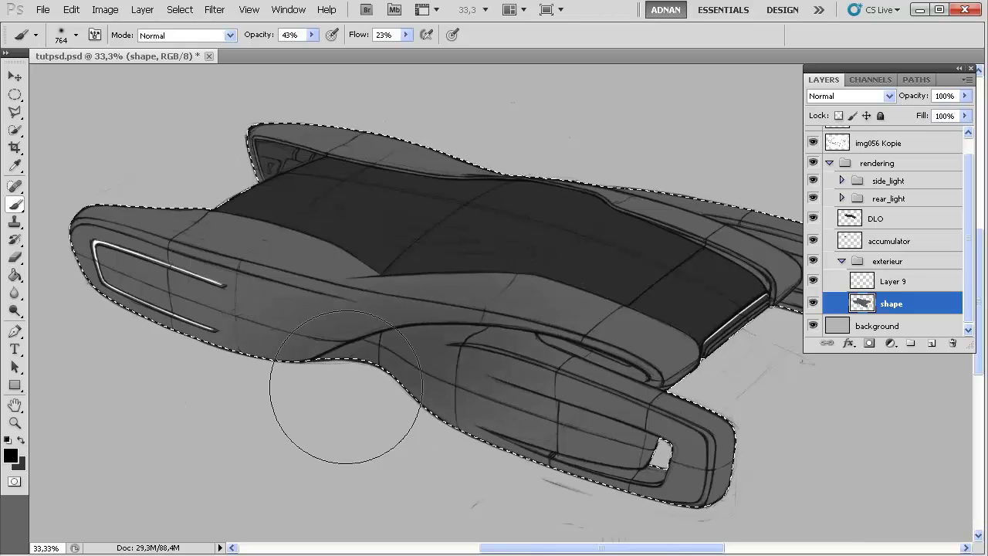
pyautogui.moveTo(349, 375)
pyautogui.mouseDown()
pyautogui.moveTo(748, 481)
pyautogui.moveTo(529, 399)
pyautogui.moveTo(151, 290)
pyautogui.mouseUp()
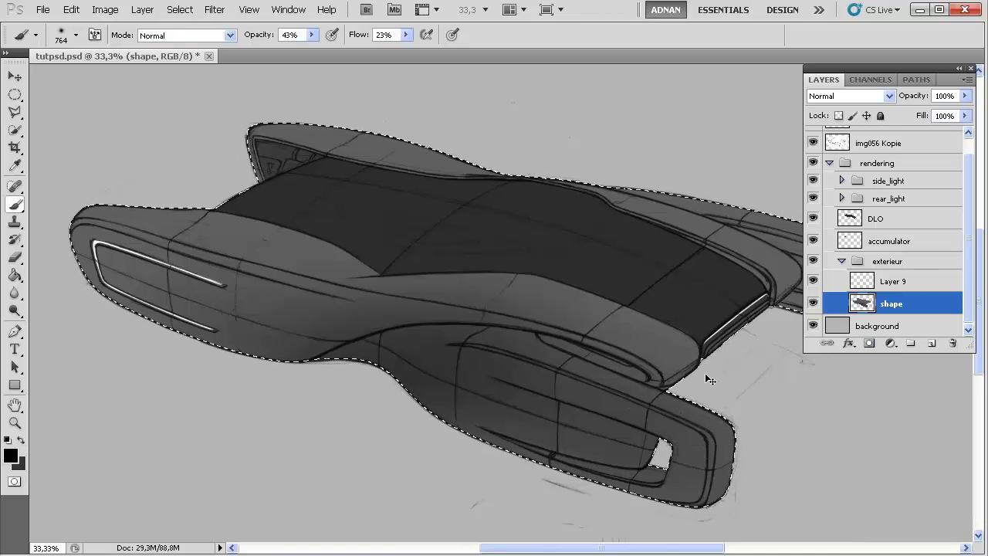
pyautogui.hotkey('ctrl', 'z')
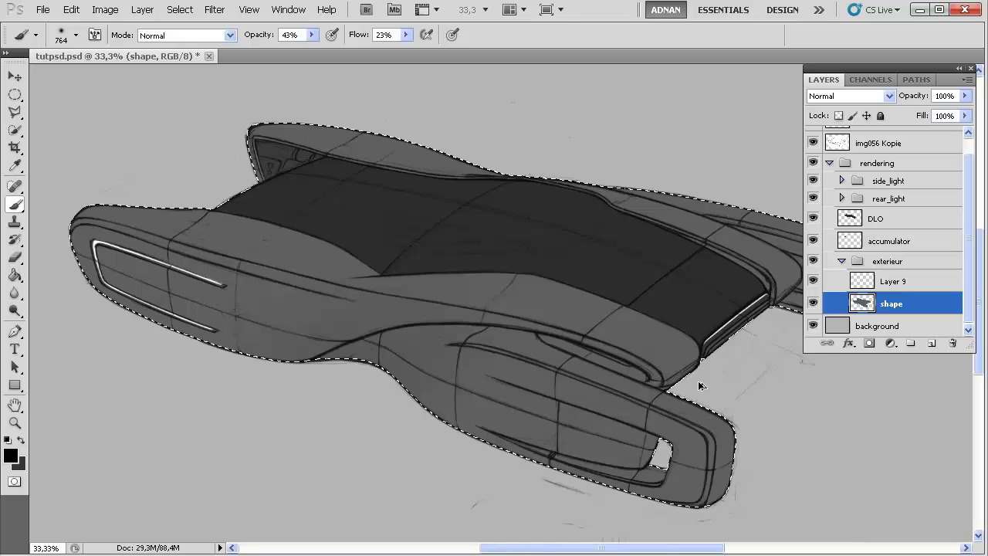
pyautogui.hotkey('alt', ']')
pyautogui.hotkey('ctrl', 'd')
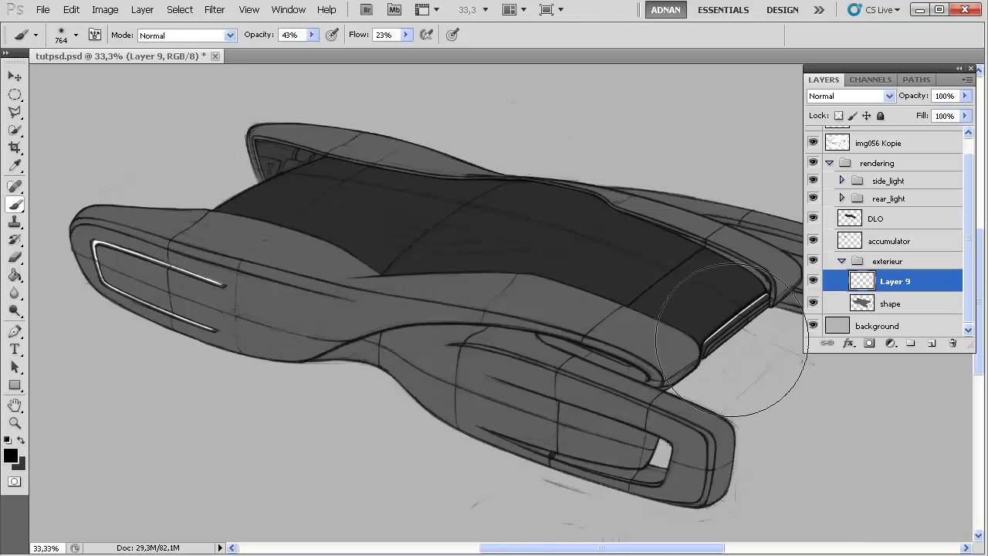
# Lock all properties of the shape layer and test the lock with a brush stroke on the car body
pyautogui.click(895, 304)
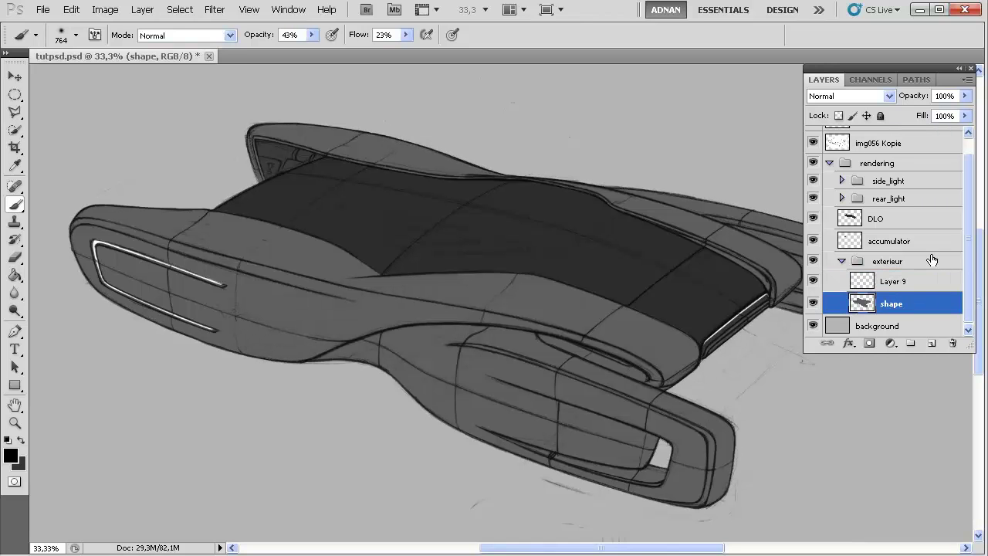
pyautogui.click(880, 116)
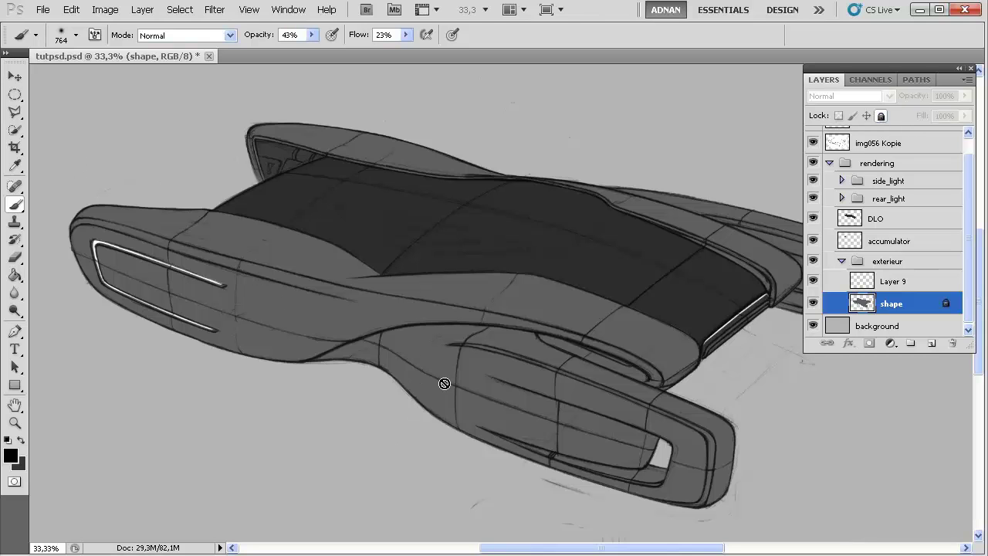
pyautogui.click(459, 366)
pyautogui.moveTo(437, 108); pyautogui.dragTo(412, 161)
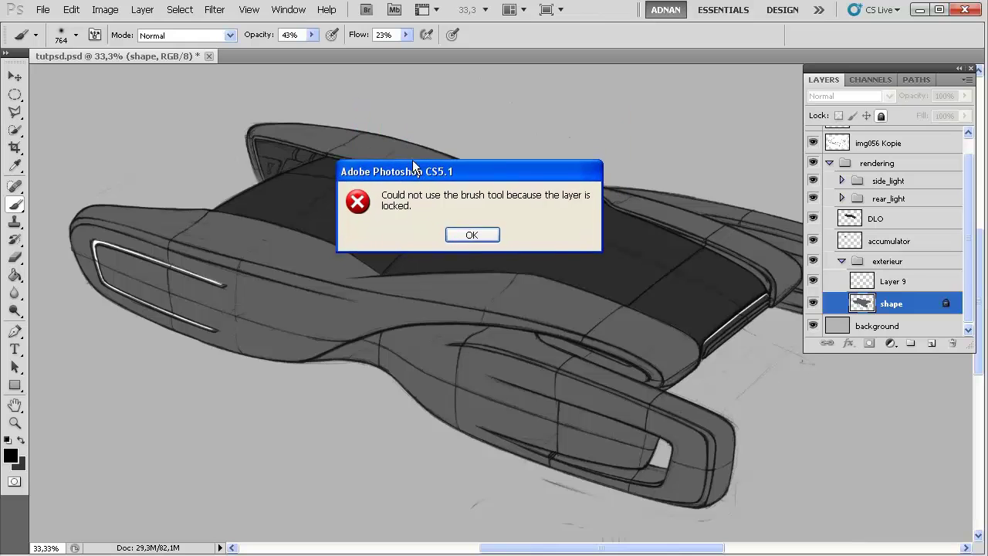
pyautogui.click(479, 236)
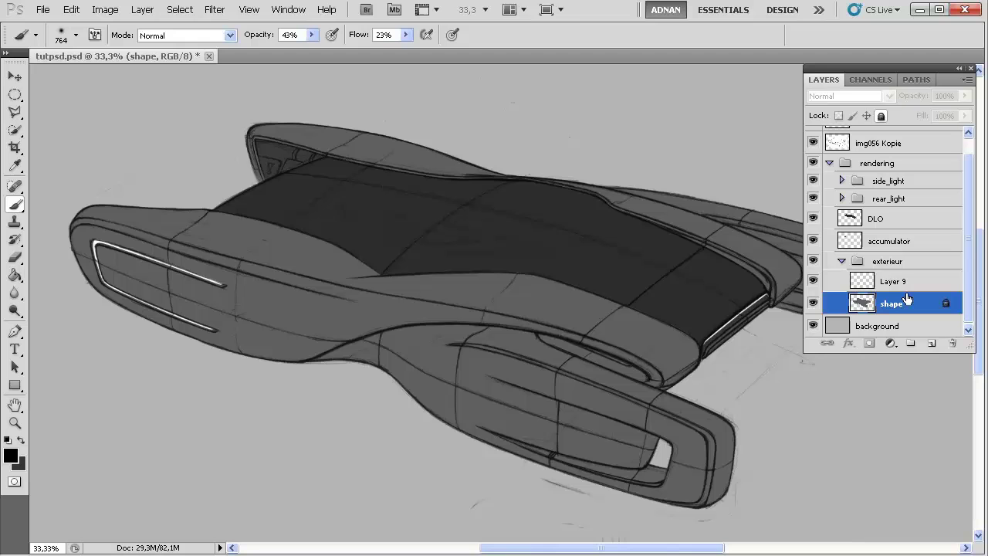
# Toggle the full lock of the shape layer off and on, leaving it locked, and switch to Layer 9
pyautogui.click(886, 281)
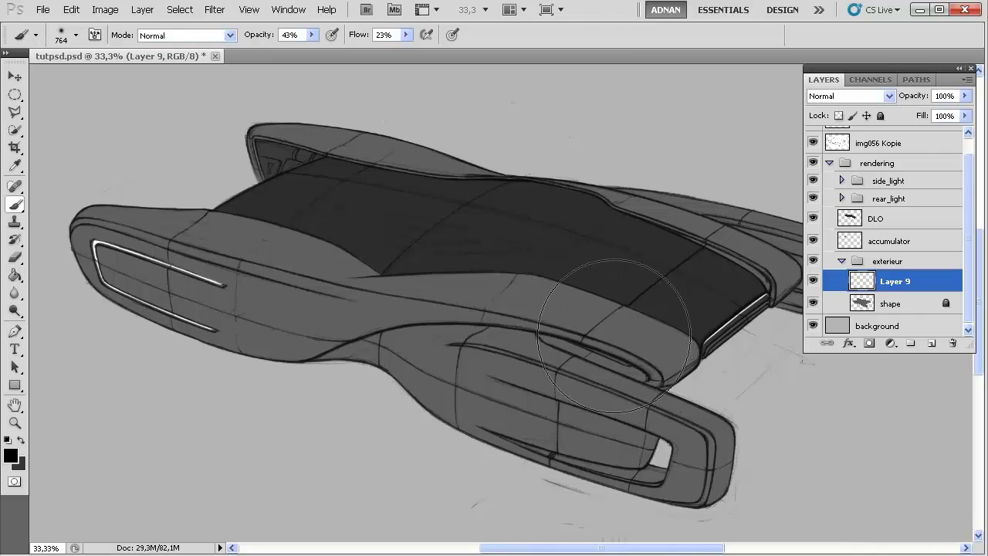
pyautogui.click(891, 309)
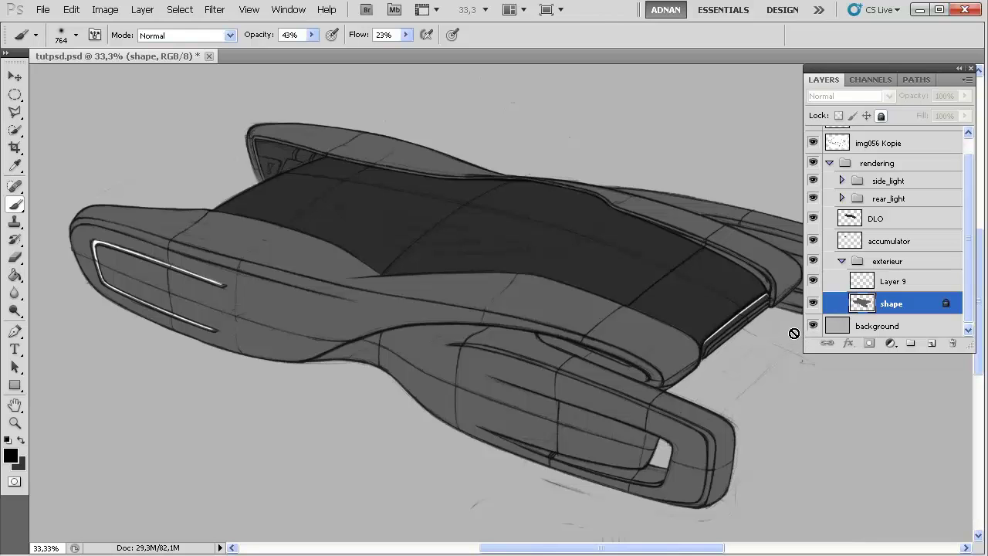
pyautogui.click(881, 117)
pyautogui.click(881, 117)
pyautogui.click(882, 118)
pyautogui.click(881, 118)
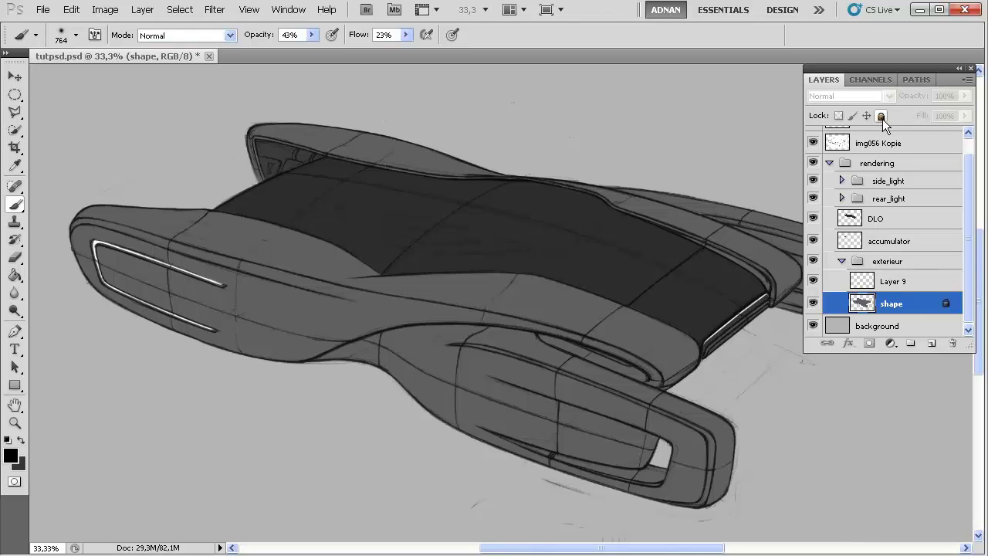
pyautogui.click(887, 279)
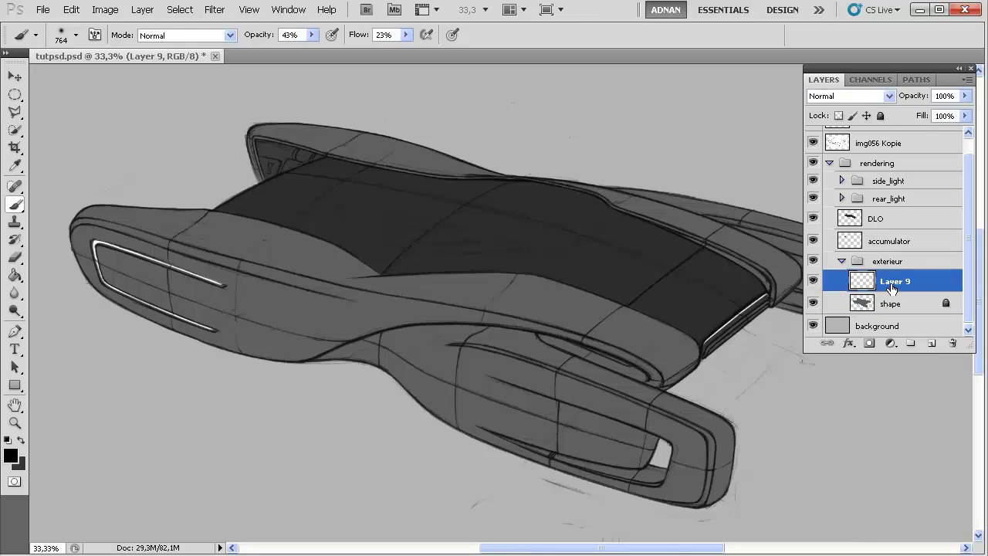
# Load the outline of the locked shape layer as a selection and make Layer 9 the active layer
pyautogui.click(869, 304)
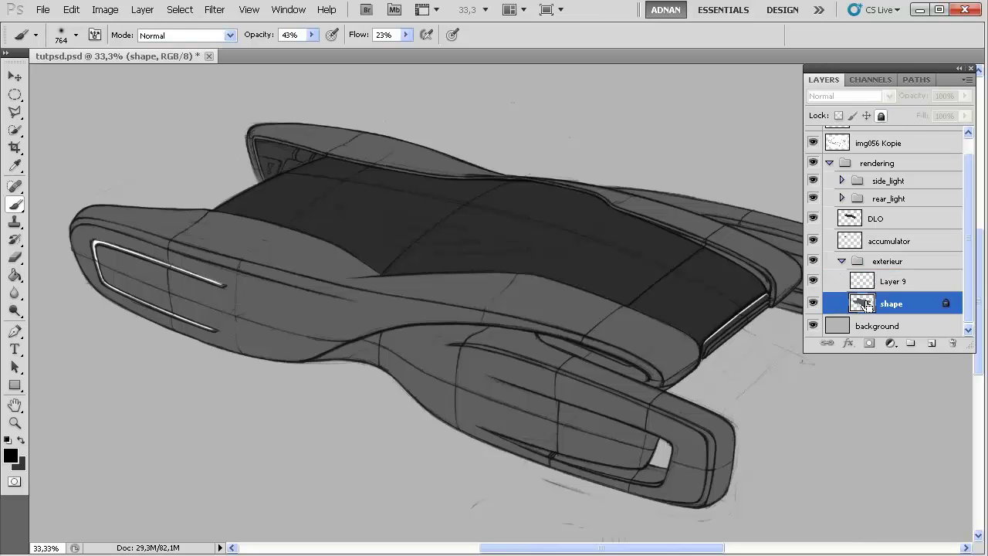
pyautogui.keyDown('ctrl'); pyautogui.click(862, 304); pyautogui.keyUp('ctrl')
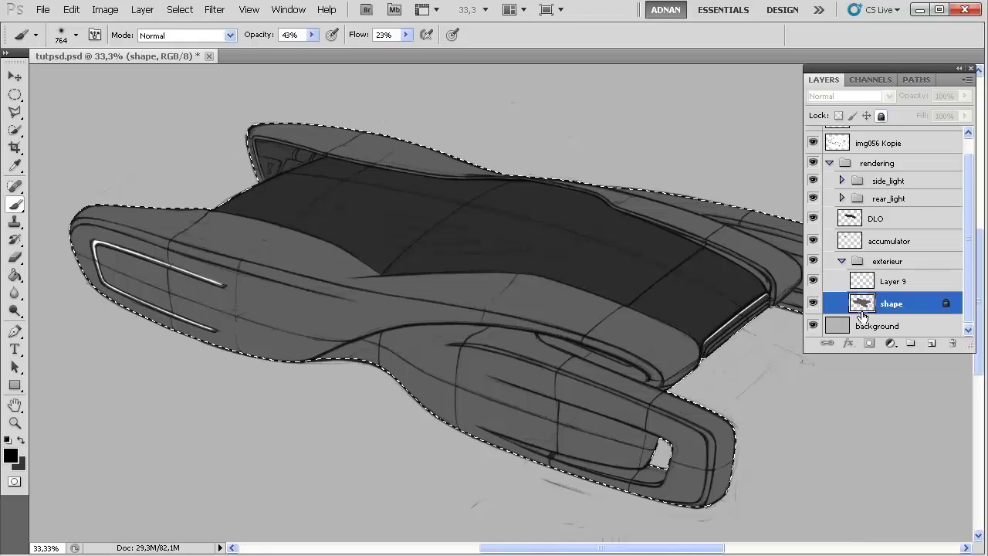
pyautogui.click(895, 286)
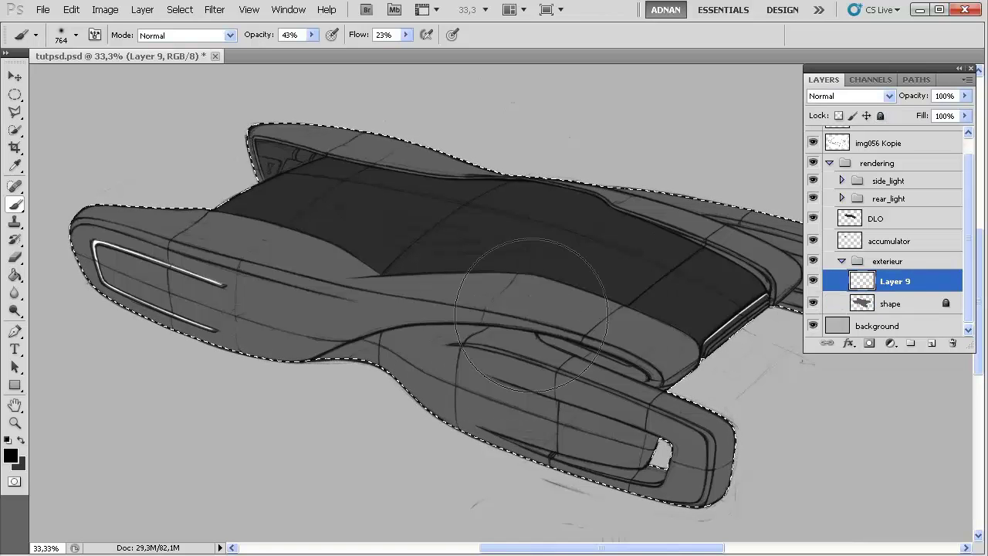
# Make Layer 8 with the red lighting notes visible over the car sketch
pyautogui.hotkey('ctrl', '+')
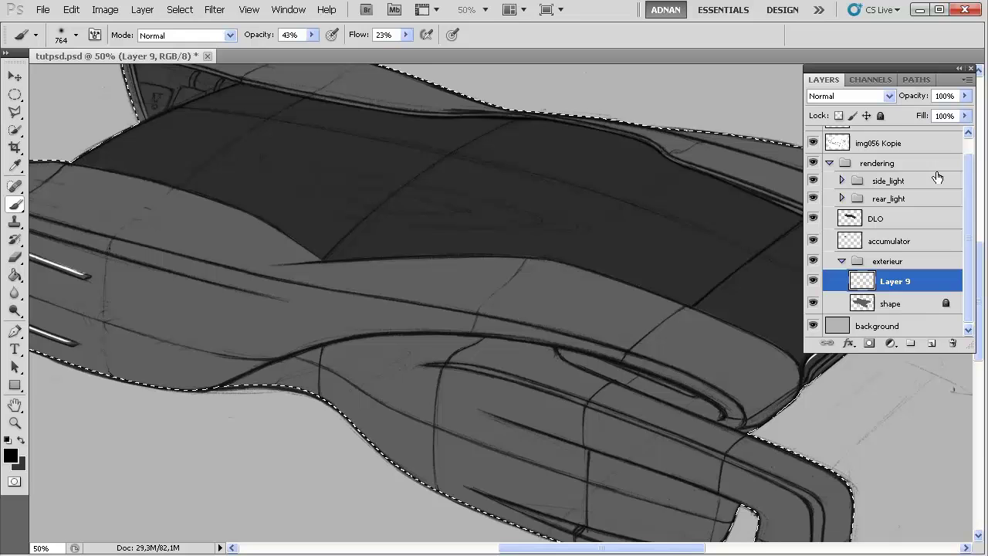
pyautogui.scroll(1, 841, 154)
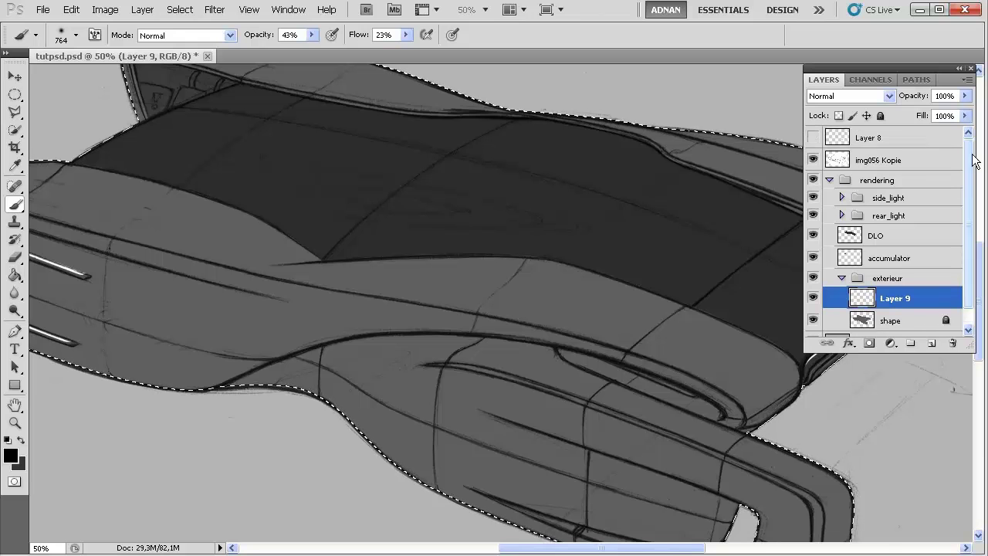
pyautogui.click(811, 139)
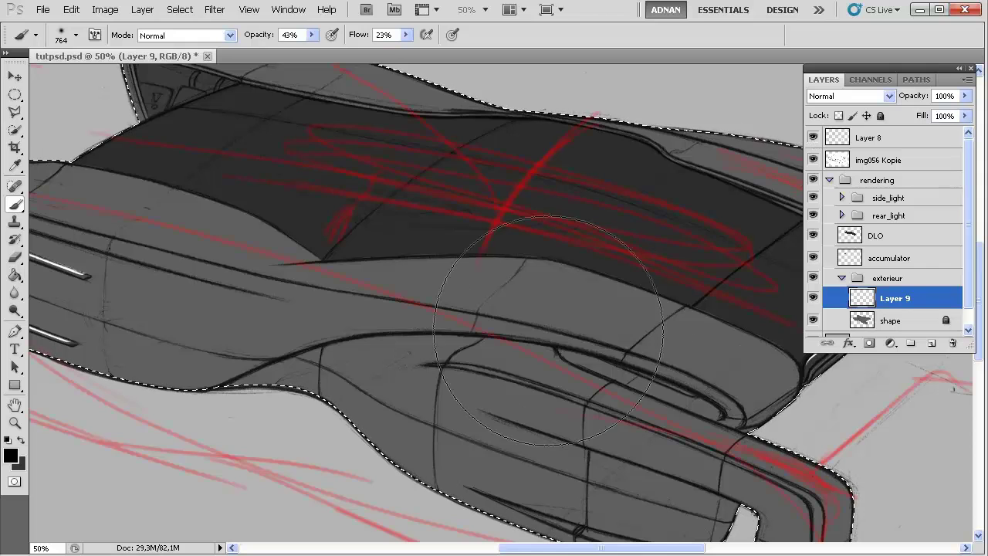
pyautogui.scroll(-1, 549, 335)
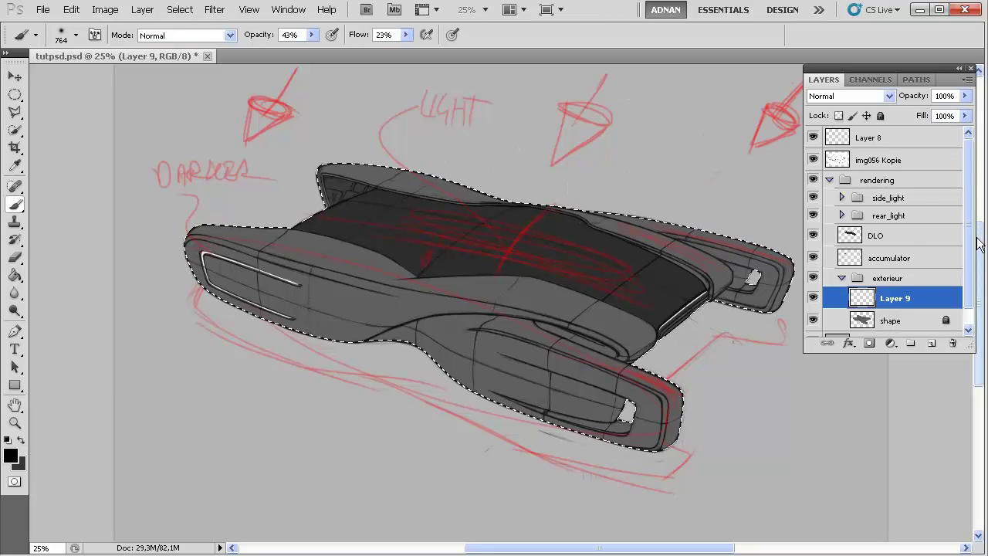
pyautogui.scroll(-1, 901, 156)
pyautogui.scroll(1, 901, 156)
# Reduce the opacity of Layer 8 to 40% and make Layer 9 active again
pyautogui.click(903, 139)
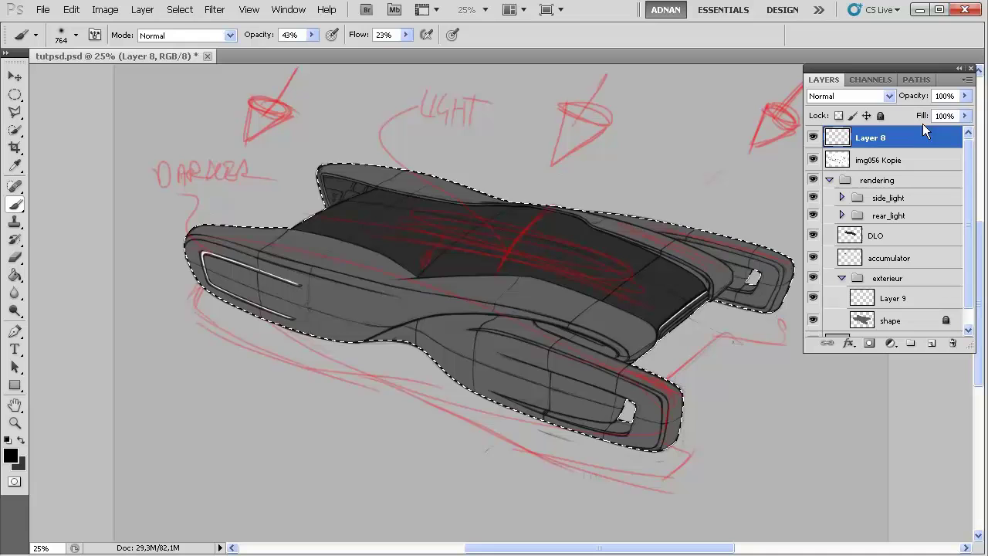
pyautogui.click(964, 95)
pyautogui.click(944, 112)
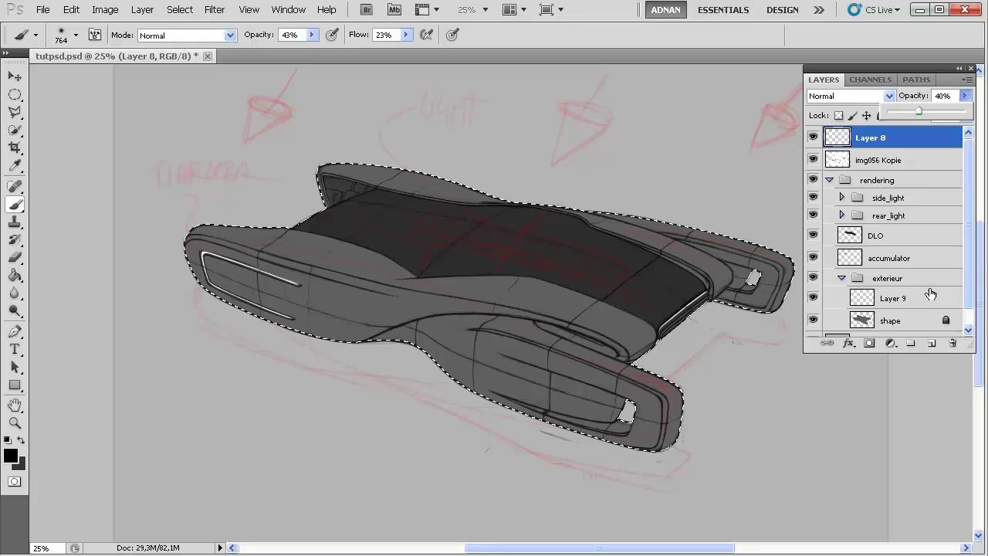
pyautogui.click(895, 300)
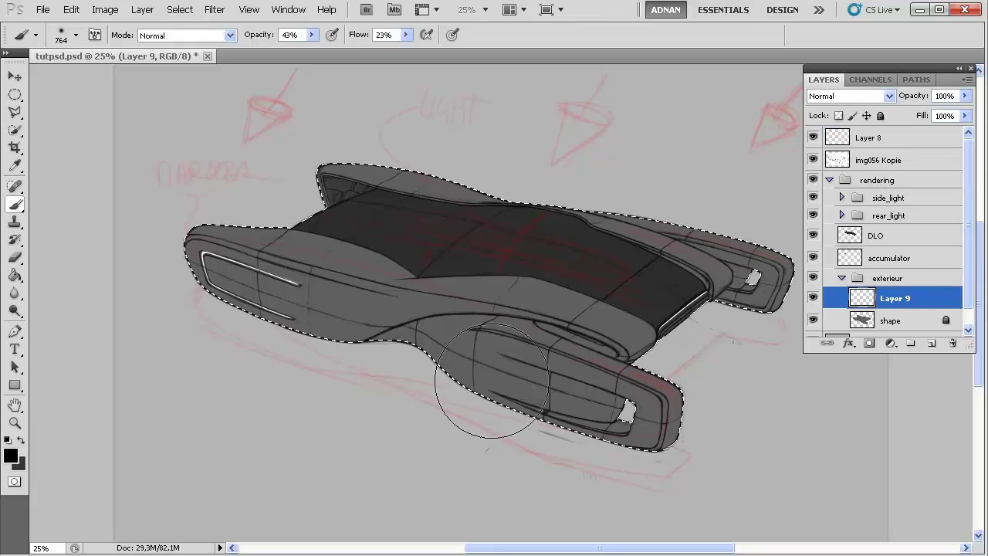
# Rotate the canvas view to -10° and enlarge the soft round brush to 911 px
pyautogui.press('r')
pyautogui.moveTo(419, 360); pyautogui.dragTo(425, 404)
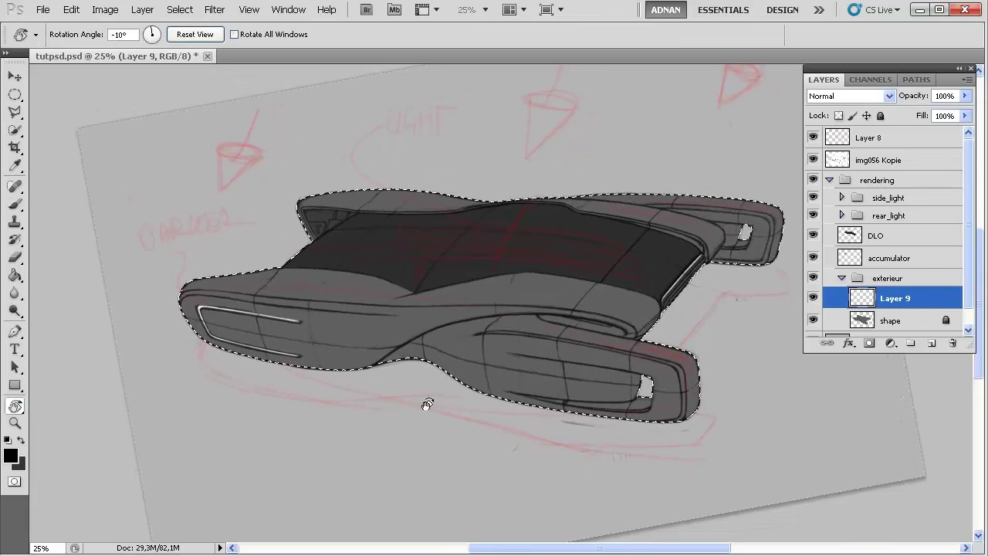
pyautogui.hotkey('ctrl', '+')
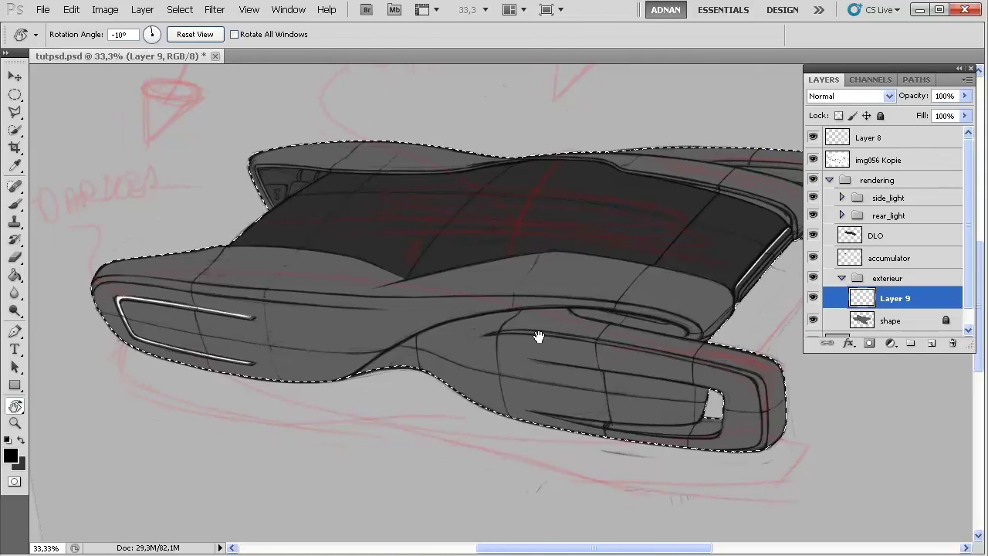
pyautogui.press('b')
pyautogui.rightClick(296, 292)
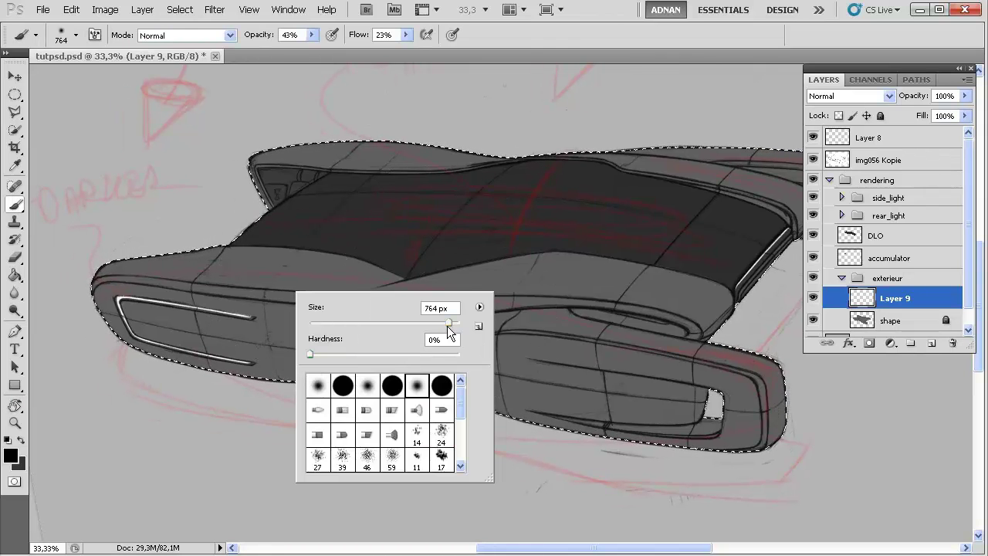
pyautogui.moveTo(452, 326); pyautogui.dragTo(455, 324)
pyautogui.moveTo(450, 324); pyautogui.dragTo(452, 324)
# Shade the lower side of the car body on Layer 9 with broad, soft black strokes inside the selection
pyautogui.click(159, 298)
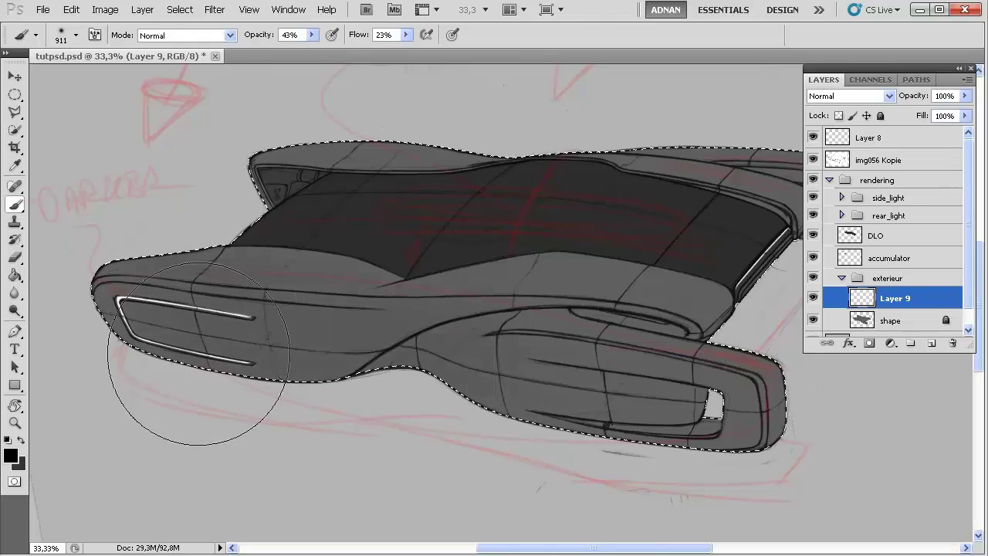
pyautogui.moveTo(198, 354)
pyautogui.mouseDown()
pyautogui.moveTo(452, 378)
pyautogui.moveTo(880, 391)
pyautogui.moveTo(347, 369)
pyautogui.moveTo(952, 418)
pyautogui.mouseUp()
pyautogui.moveTo(510, 392)
pyautogui.mouseDown()
pyautogui.moveTo(388, 405)
pyautogui.moveTo(923, 432)
pyautogui.moveTo(599, 419)
pyautogui.moveTo(126, 353)
pyautogui.moveTo(628, 426)
pyautogui.moveTo(378, 404)
pyautogui.moveTo(161, 361)
pyautogui.moveTo(744, 430)
pyautogui.moveTo(730, 414)
pyautogui.moveTo(152, 349)
pyautogui.moveTo(116, 325)
pyautogui.moveTo(289, 357)
pyautogui.moveTo(694, 395)
pyautogui.moveTo(381, 361)
pyautogui.moveTo(57, 304)
pyautogui.moveTo(68, 295)
pyautogui.moveTo(466, 298)
pyautogui.moveTo(571, 330)
pyautogui.moveTo(386, 419)
pyautogui.mouseUp()
# Reduce the soft round brush to 277 px and shade the far rear part of the car body on Layer 9
pyautogui.press('space')
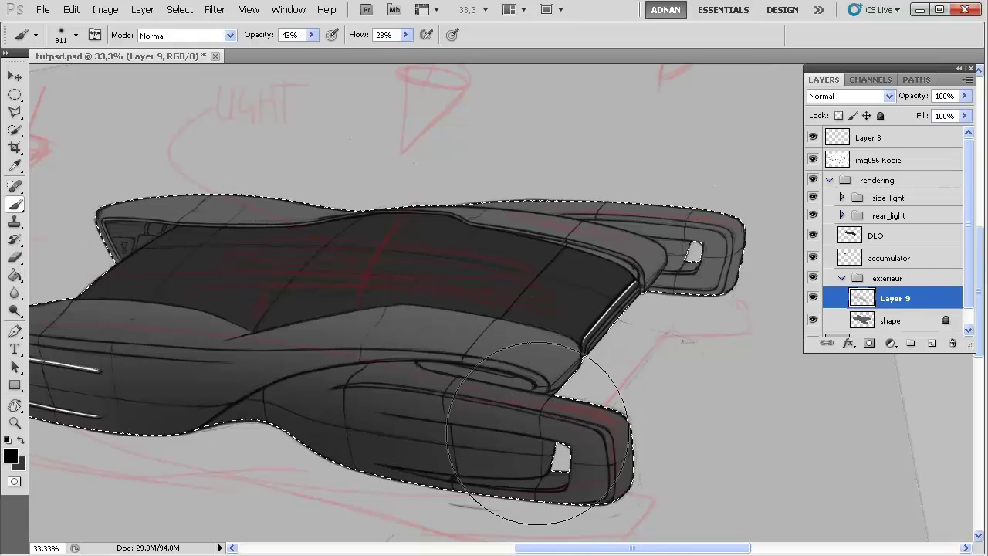
pyautogui.moveTo(476, 318); pyautogui.dragTo(387, 349)
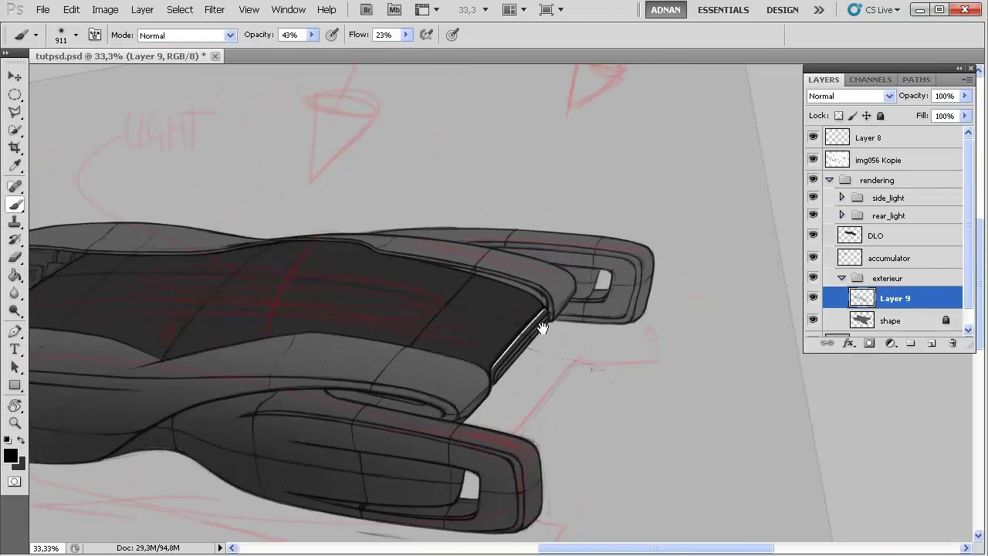
pyautogui.rightClick(644, 305)
pyautogui.moveTo(793, 339); pyautogui.dragTo(770, 337)
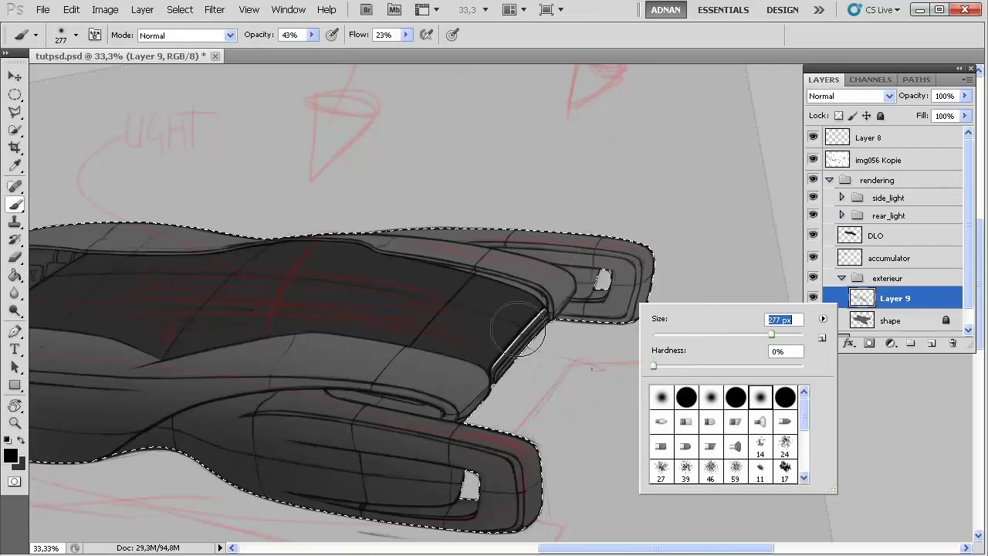
pyautogui.press('Return')
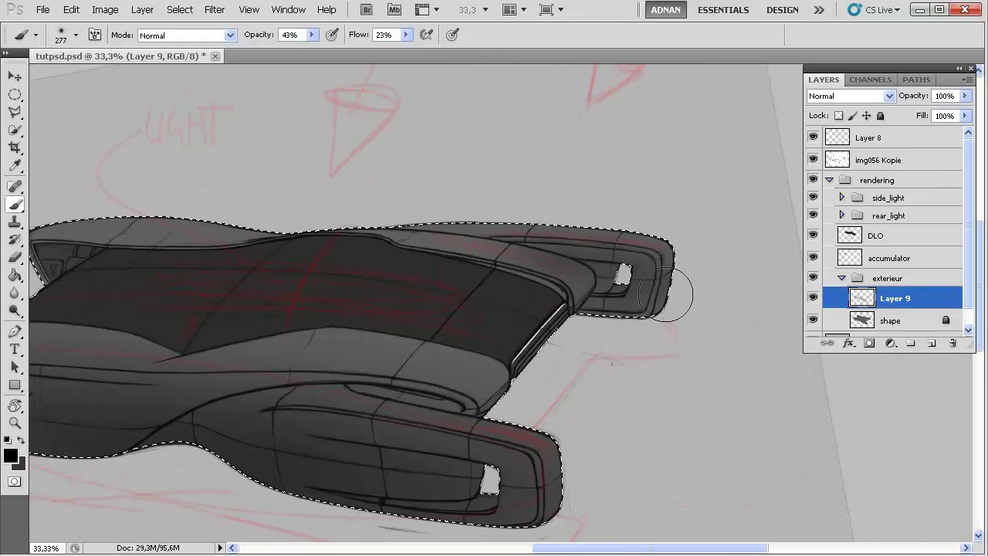
pyautogui.moveTo(677, 296)
pyautogui.mouseDown()
pyautogui.moveTo(540, 258)
pyautogui.moveTo(677, 309)
pyautogui.moveTo(645, 272)
pyautogui.moveTo(615, 313)
pyautogui.moveTo(674, 301)
pyautogui.mouseUp()
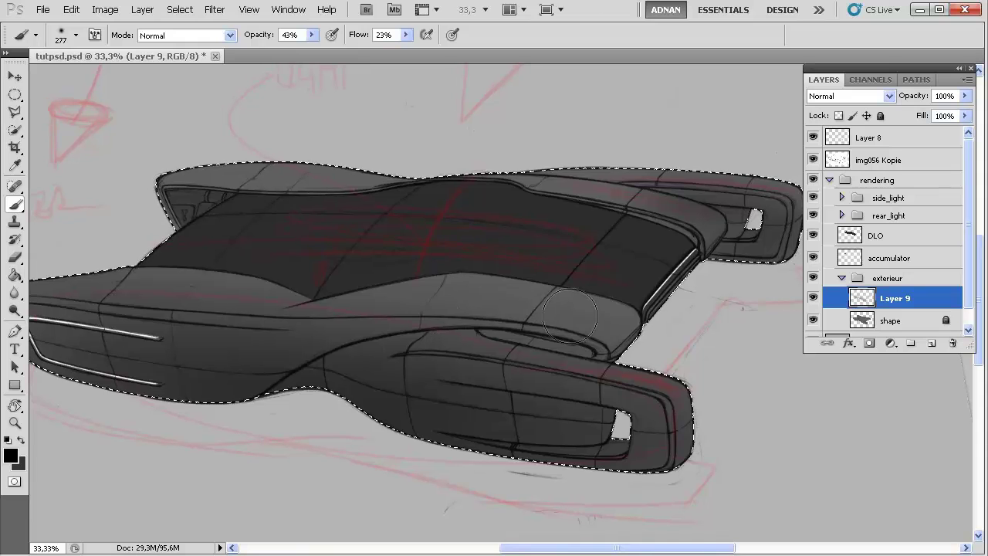
# Reduce the brush to 152 px and darken the recess above the near rear pod with soft black strokes on Layer 9
pyautogui.rightClick(570, 316)
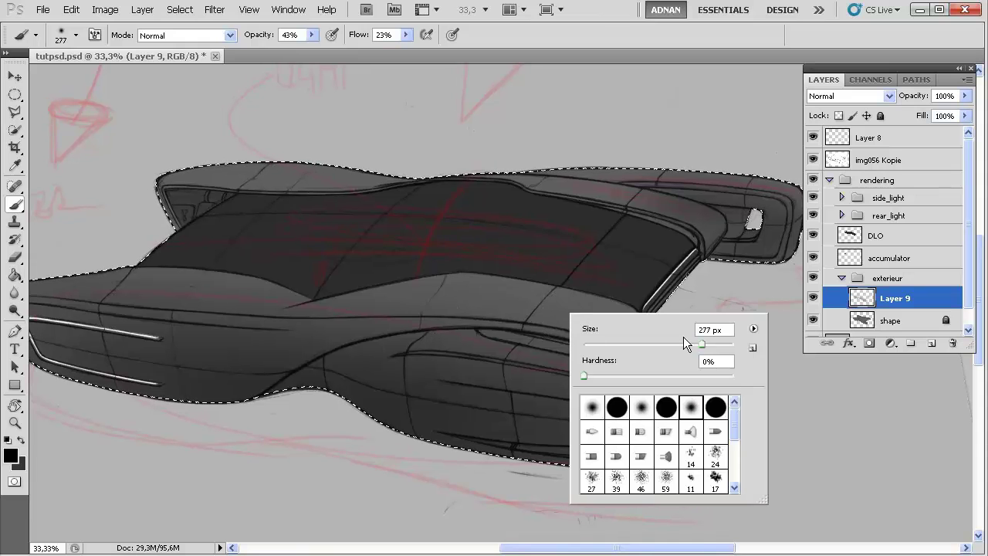
pyautogui.moveTo(685, 342); pyautogui.dragTo(673, 345)
pyautogui.press('Return')
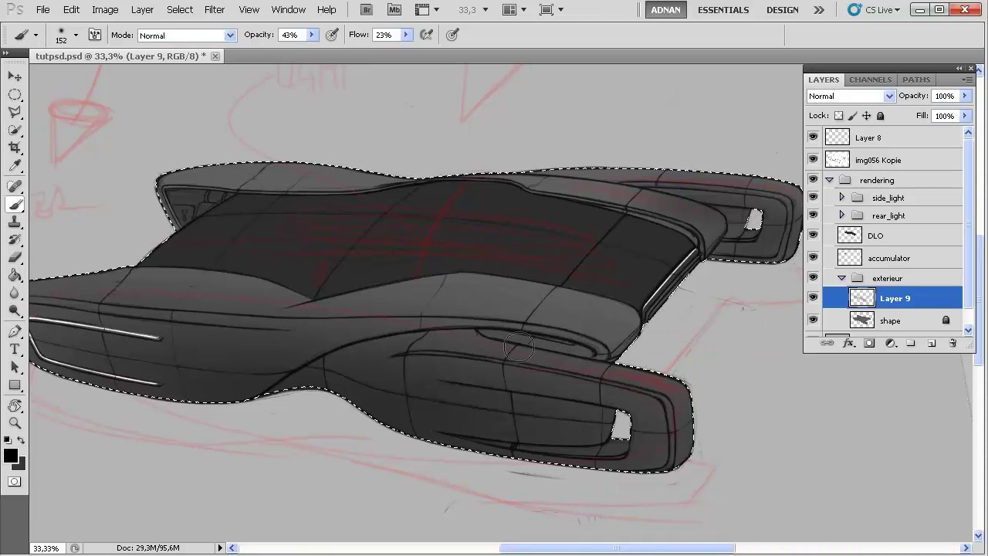
pyautogui.moveTo(466, 341); pyautogui.dragTo(586, 353)
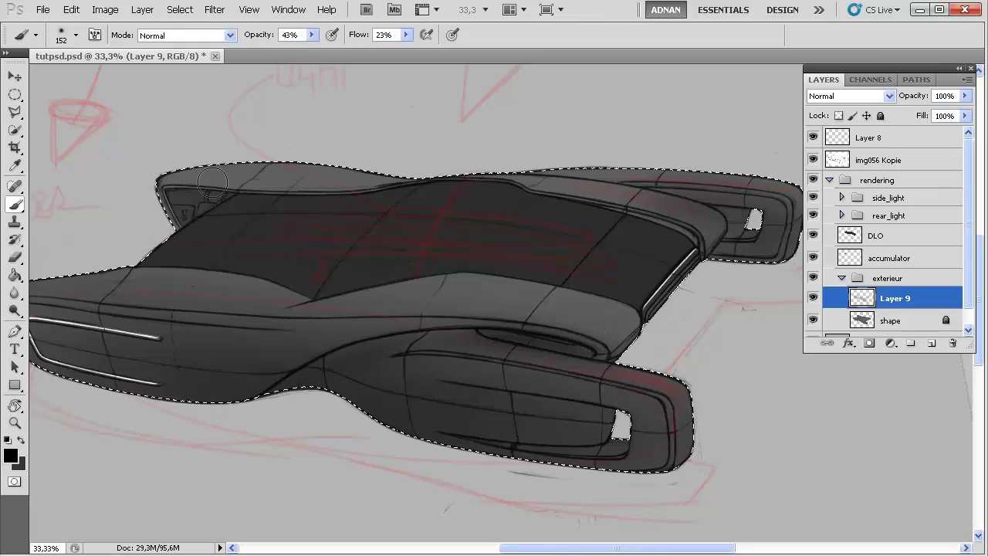
pyautogui.moveTo(213, 225)
pyautogui.mouseDown()
pyautogui.moveTo(393, 286)
pyautogui.moveTo(261, 320)
pyautogui.mouseUp()
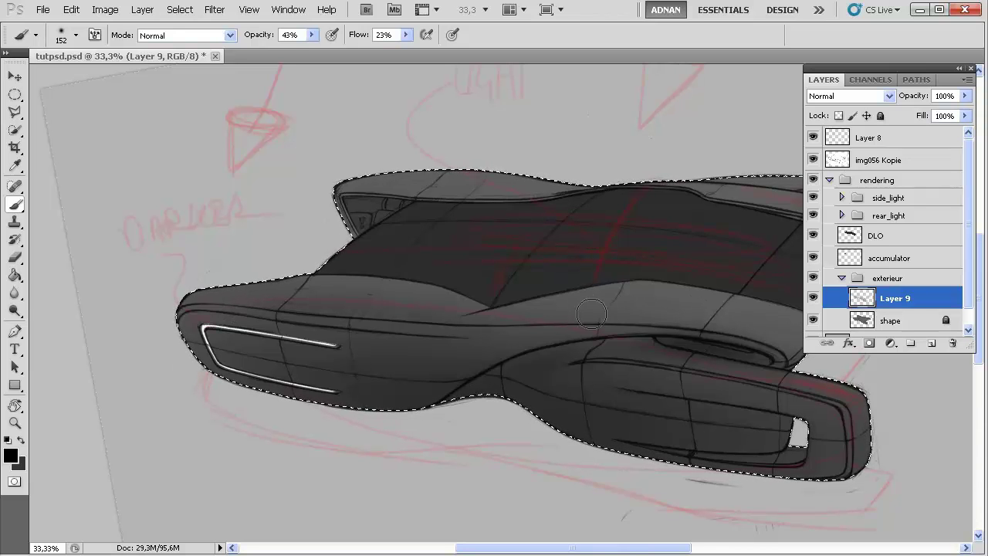
# Add a new layer above Layer 9 and set the foreground color to white and the background color to black
pyautogui.click(932, 342)
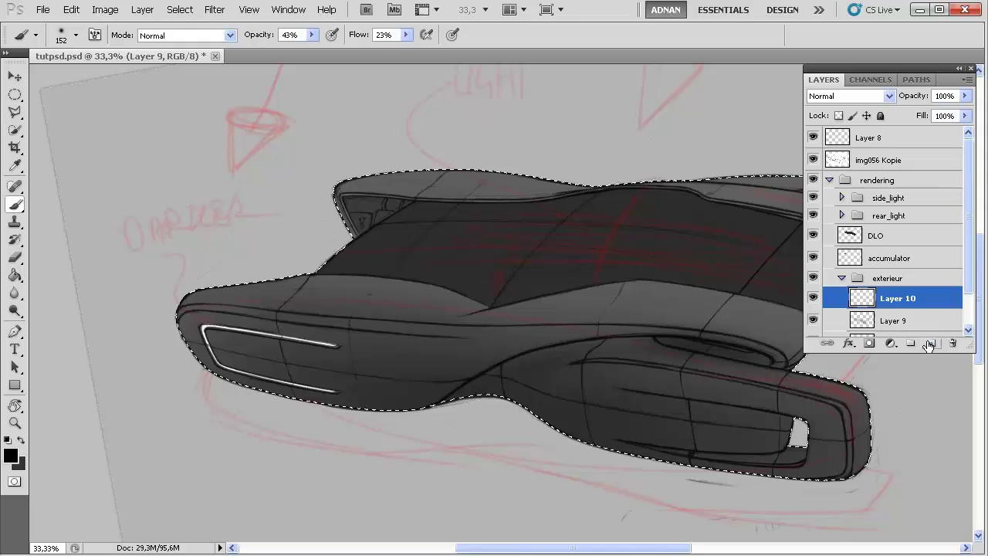
pyautogui.click(9, 457)
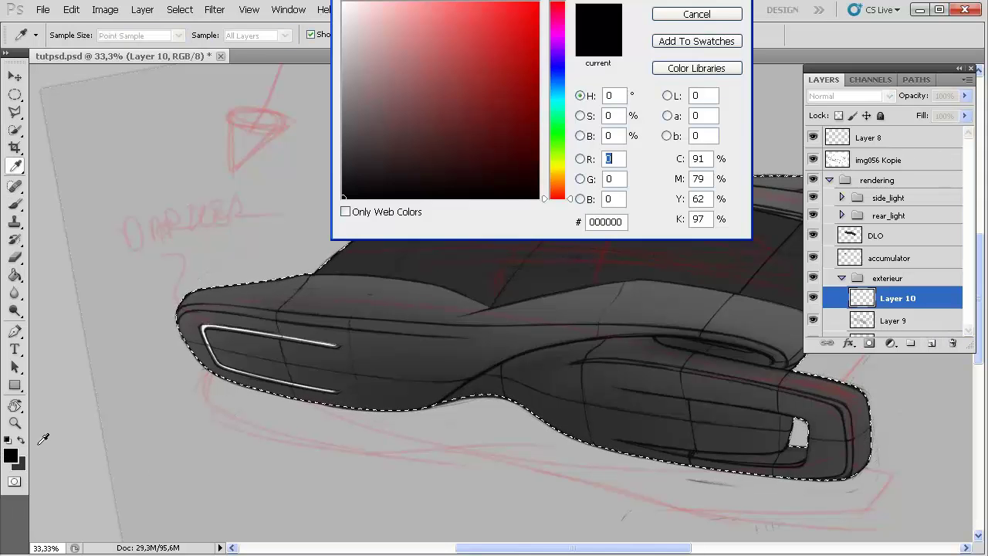
pyautogui.moveTo(392, 156); pyautogui.dragTo(342, 2)
pyautogui.press('Return')
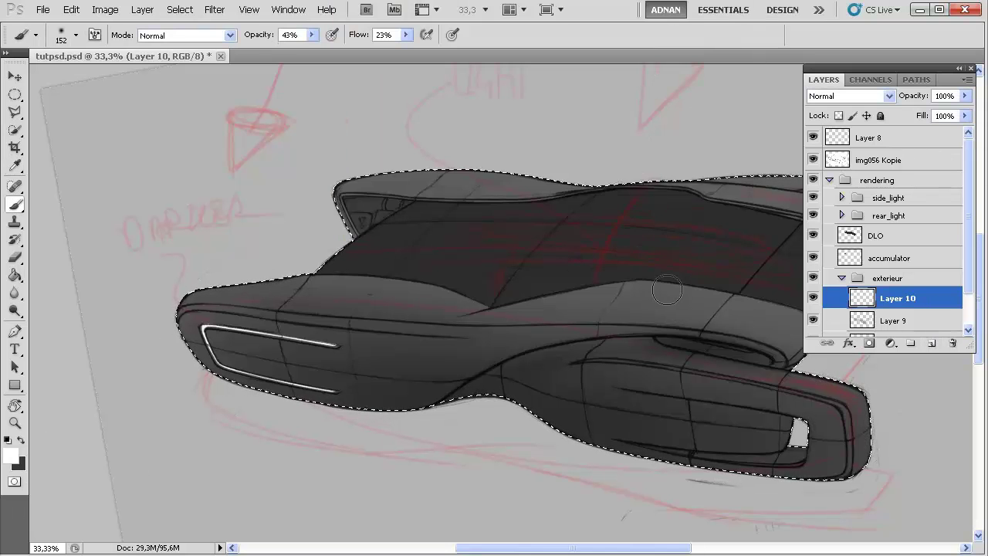
pyautogui.click(12, 453)
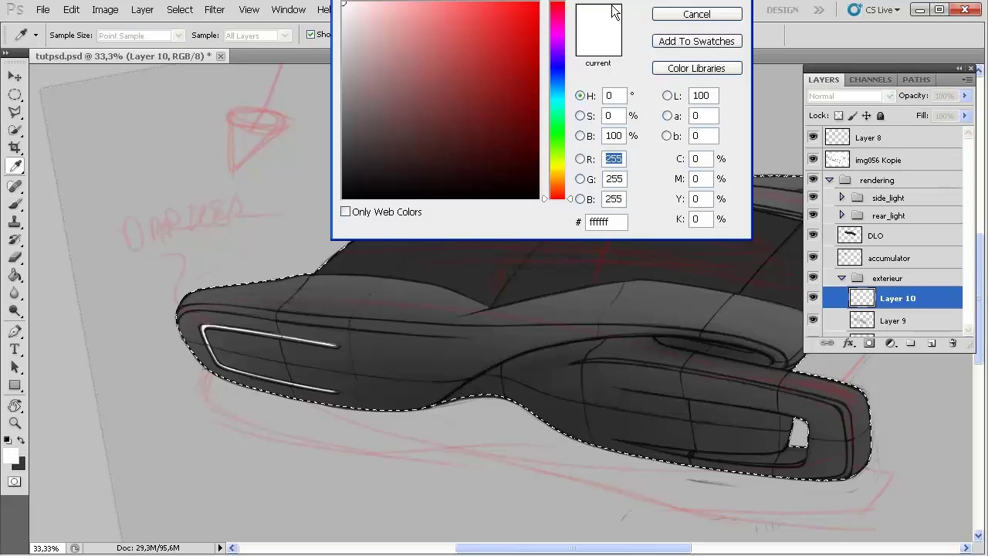
pyautogui.click(26, 465)
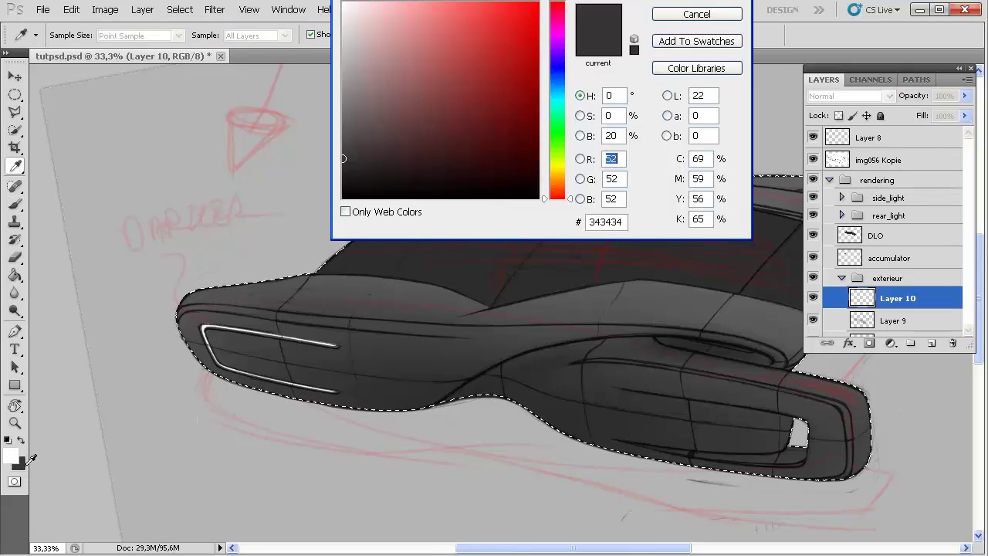
pyautogui.click(344, 198)
pyautogui.press('Return')
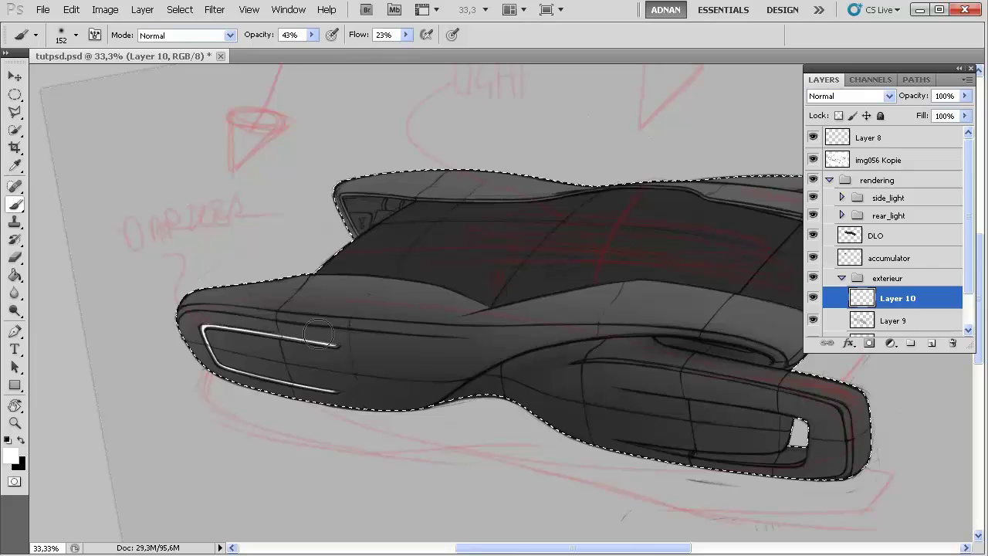
# Reduce the soft brush to 97 px and rotate the canvas view to -12° around the car's near front end
pyautogui.moveTo(722, 354)
pyautogui.mouseDown()
pyautogui.moveTo(625, 363)
pyautogui.moveTo(630, 336)
pyautogui.mouseUp()
pyautogui.rightClick(552, 310)
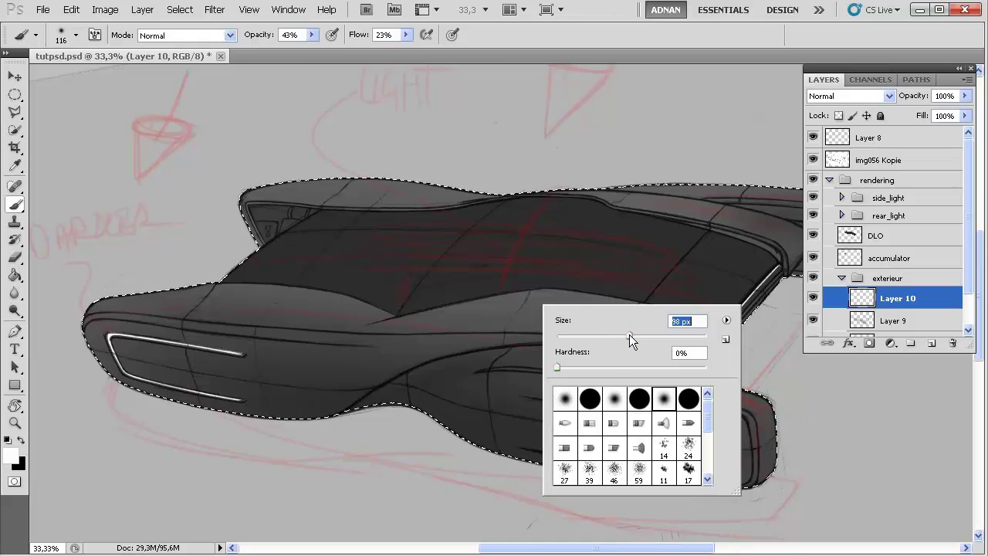
pyautogui.click(225, 298)
pyautogui.hotkey('ctrl', '+')
pyautogui.hotkey('ctrl', '+')
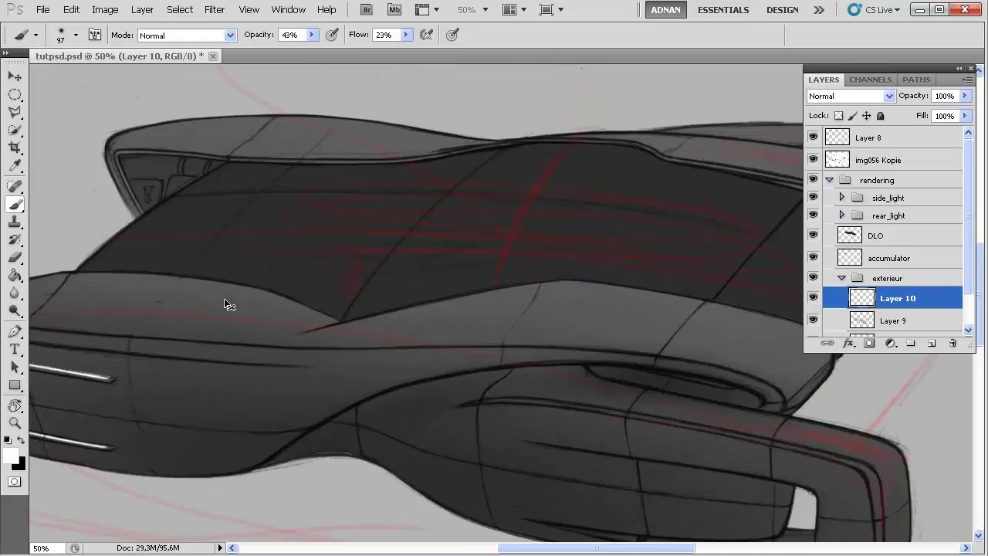
pyautogui.moveTo(272, 394); pyautogui.dragTo(591, 359)
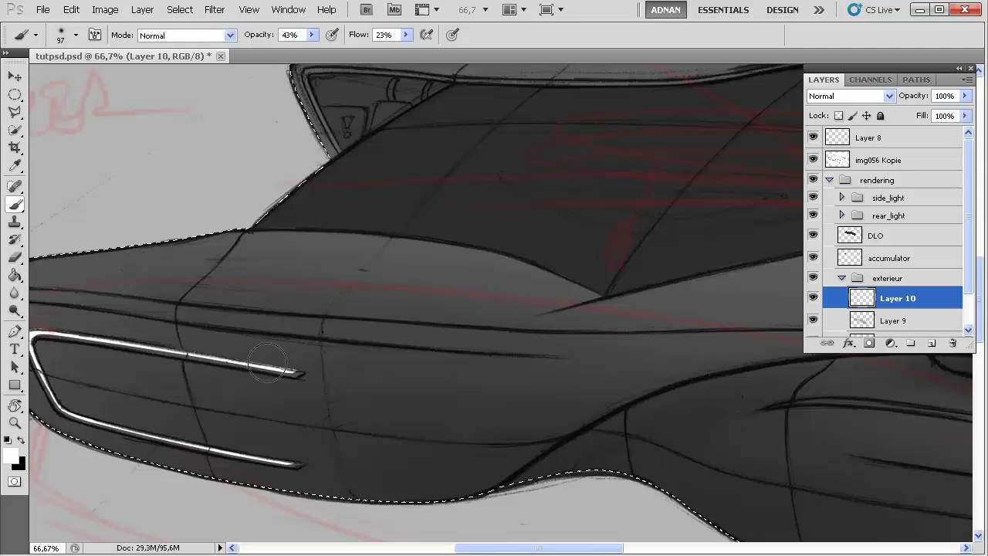
pyautogui.press('r')
pyautogui.moveTo(220, 320); pyautogui.dragTo(368, 242)
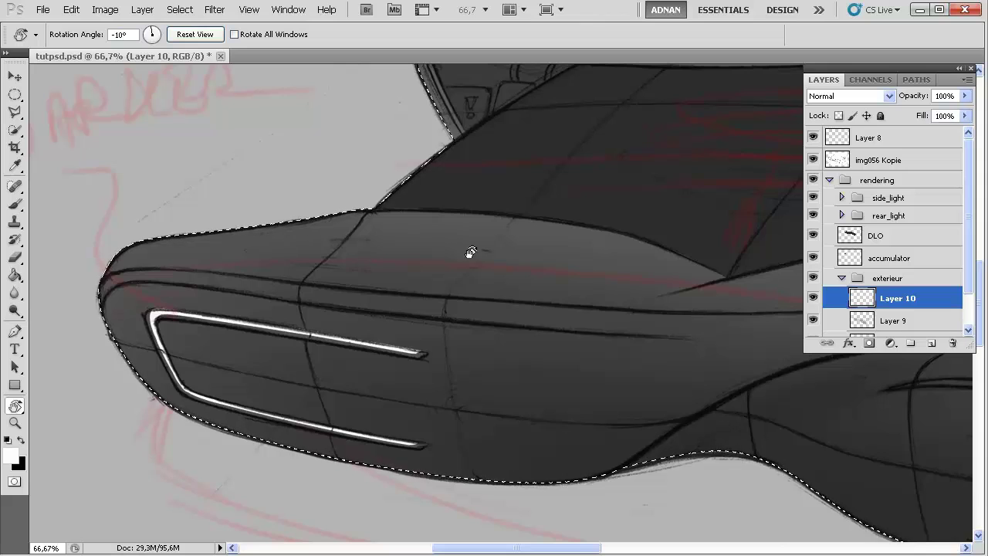
pyautogui.moveTo(298, 271); pyautogui.dragTo(266, 186)
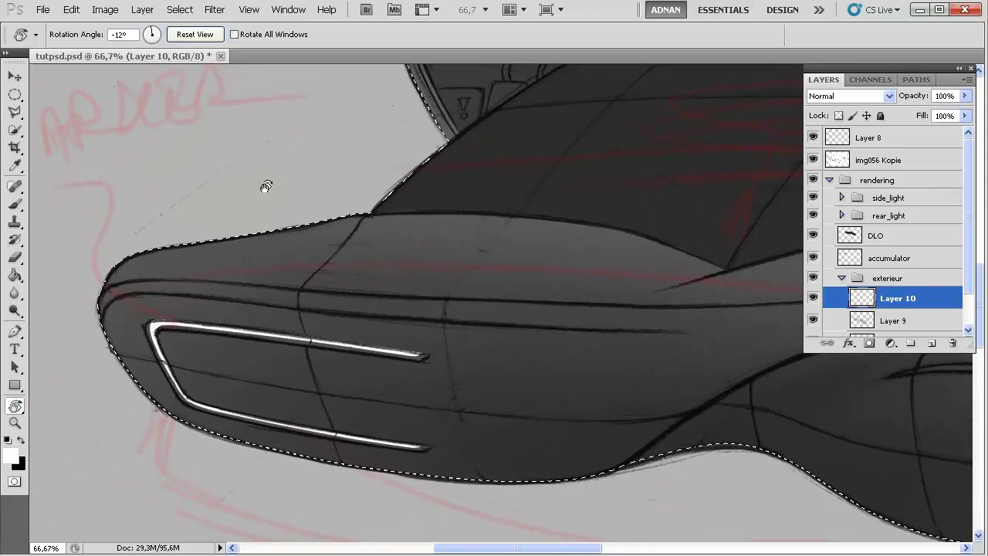
# Check the Enable OpenGL Drawing setting in the Performance preferences
pyautogui.click(71, 9)
pyautogui.moveTo(202, 516)
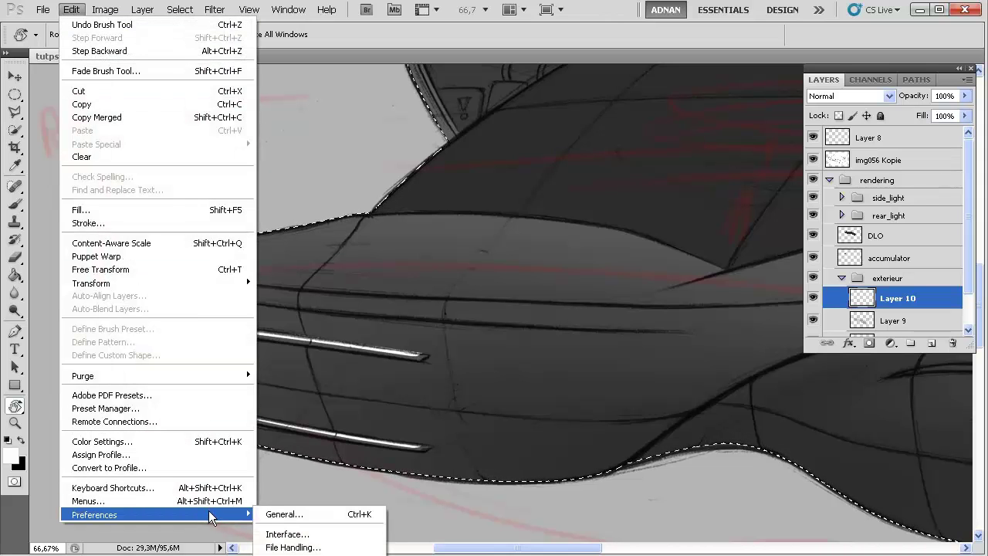
pyautogui.click(304, 514)
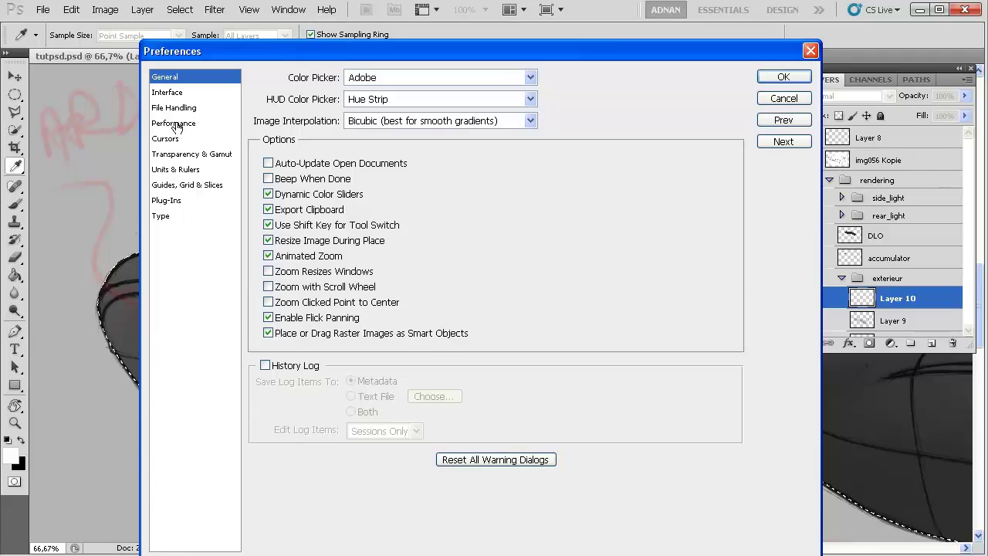
pyautogui.click(174, 123)
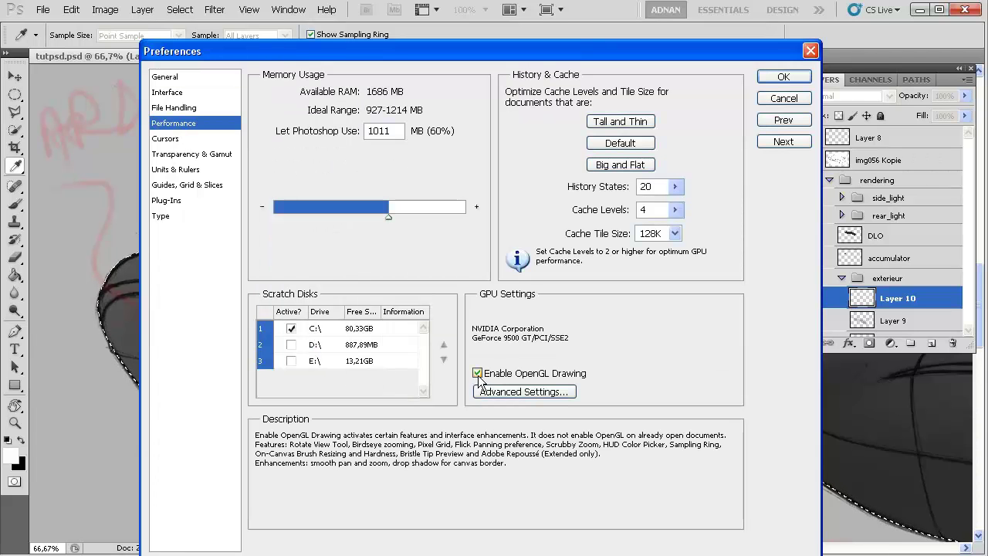
pyautogui.click(772, 80)
# Rotate the canvas view further counterclockwise so the near front fender slopes upward for brush strokes, and reactivate the Brush tool
pyautogui.press('r')
pyautogui.moveTo(309, 335); pyautogui.dragTo(638, 410)
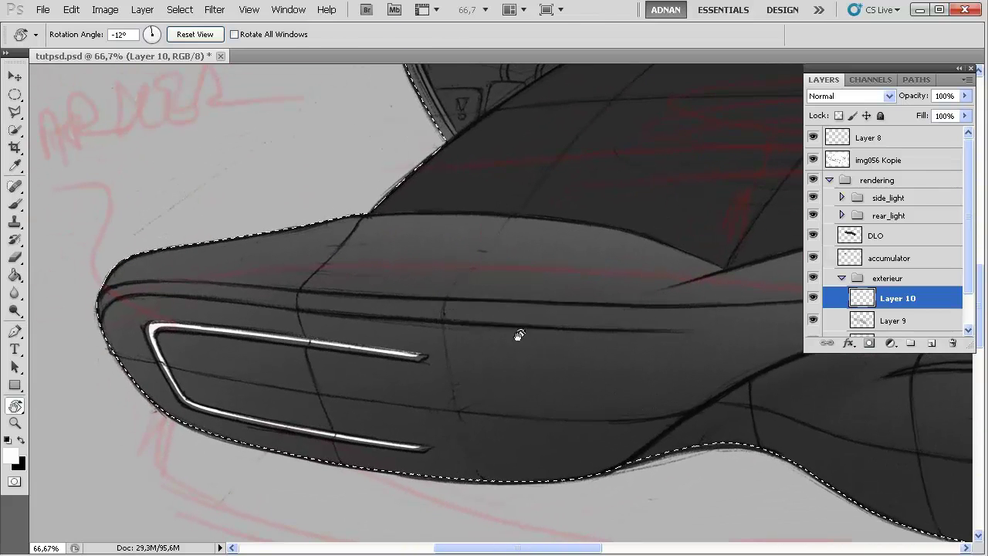
pyautogui.press('b')
pyautogui.press('r')
pyautogui.moveTo(291, 355); pyautogui.dragTo(311, 403)
pyautogui.press('b')
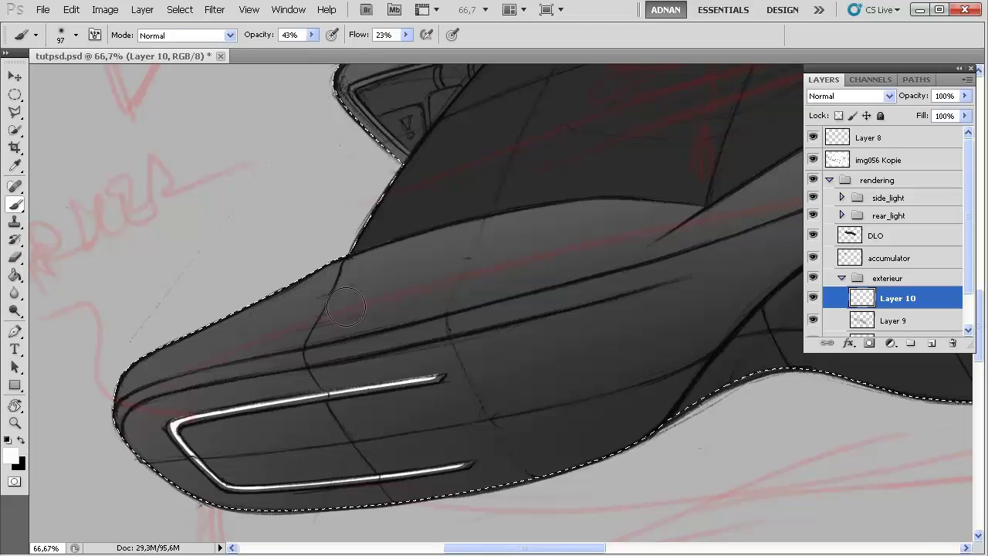
# Lower the brush opacity to 21% and paint a soft white highlight along the top of the near front fender on Layer 10
pyautogui.moveTo(308, 303); pyautogui.dragTo(437, 274)
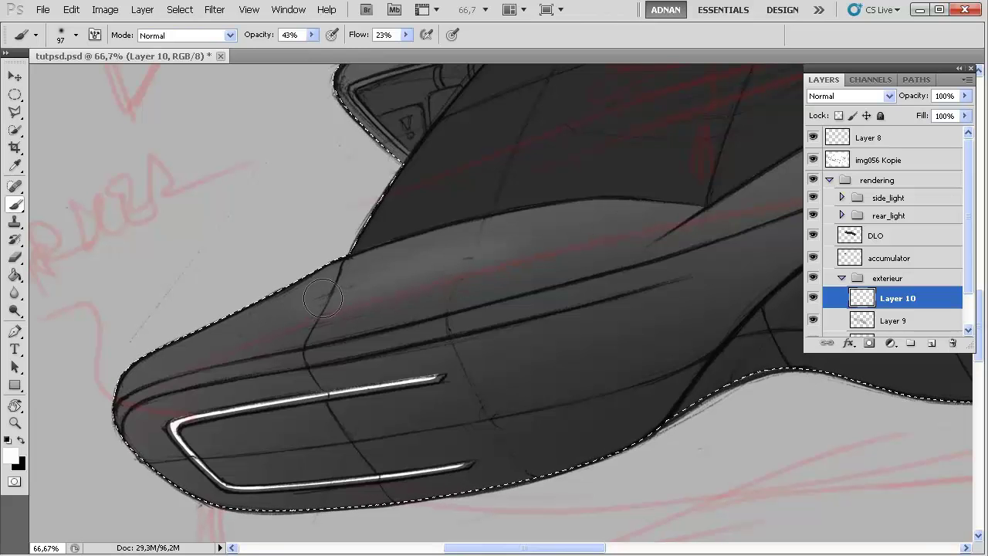
pyautogui.hotkey('ctrl', 'z')
pyautogui.click(311, 35)
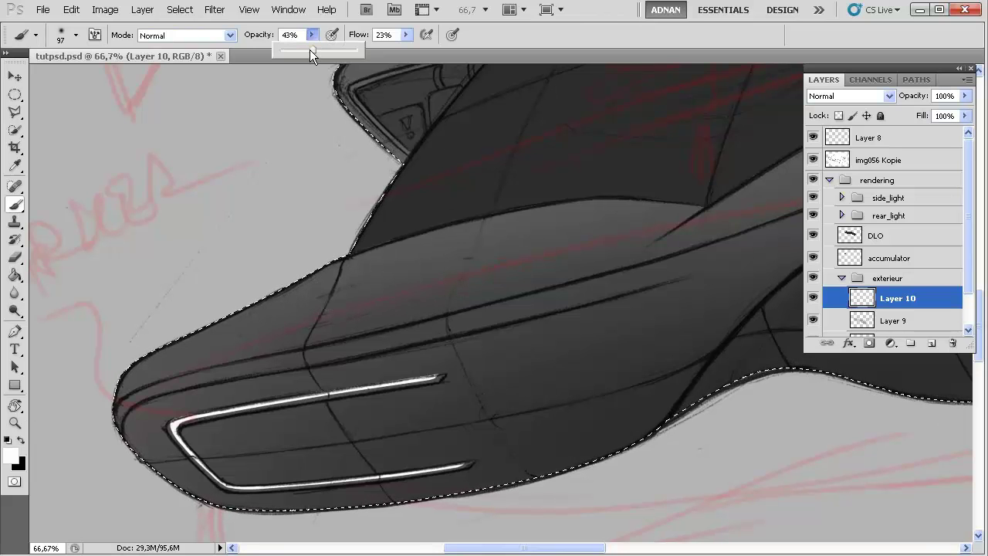
pyautogui.moveTo(296, 56); pyautogui.dragTo(295, 51)
pyautogui.click(324, 279)
pyautogui.moveTo(290, 299); pyautogui.dragTo(608, 210)
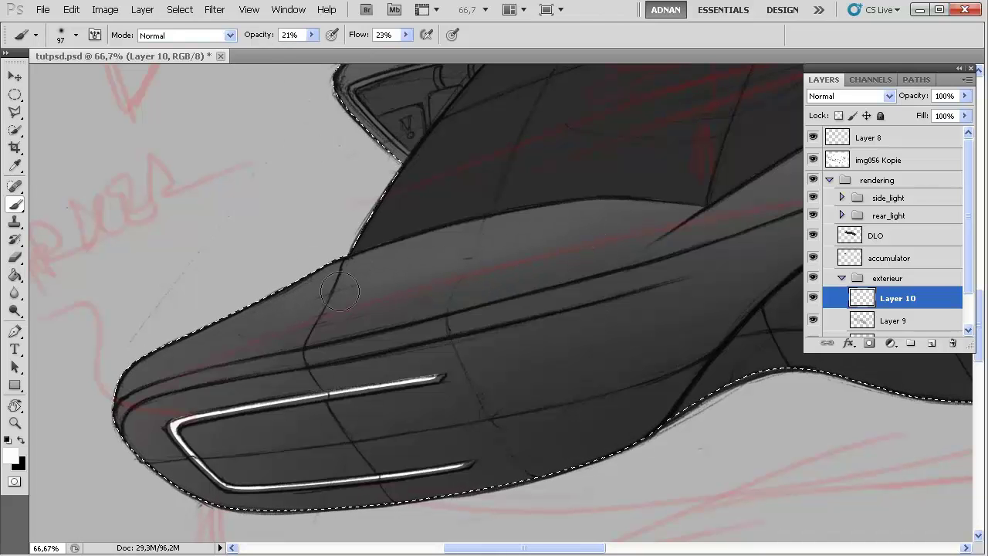
pyautogui.moveTo(334, 292); pyautogui.dragTo(677, 207)
# Switch the brush to black and softly shade the near shoulder surface beside the dark window area on Layer 10
pyautogui.moveTo(622, 242); pyautogui.dragTo(373, 336)
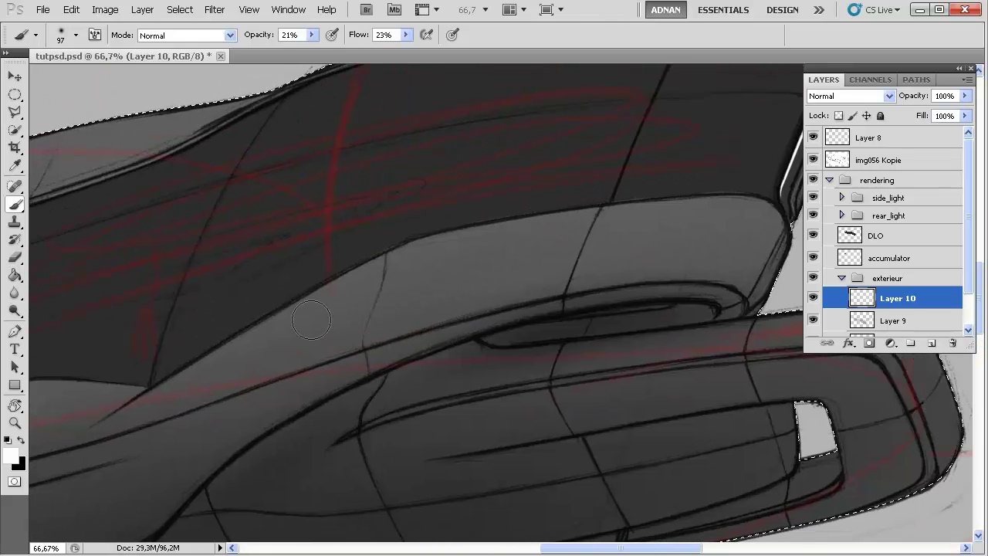
pyautogui.click(21, 440)
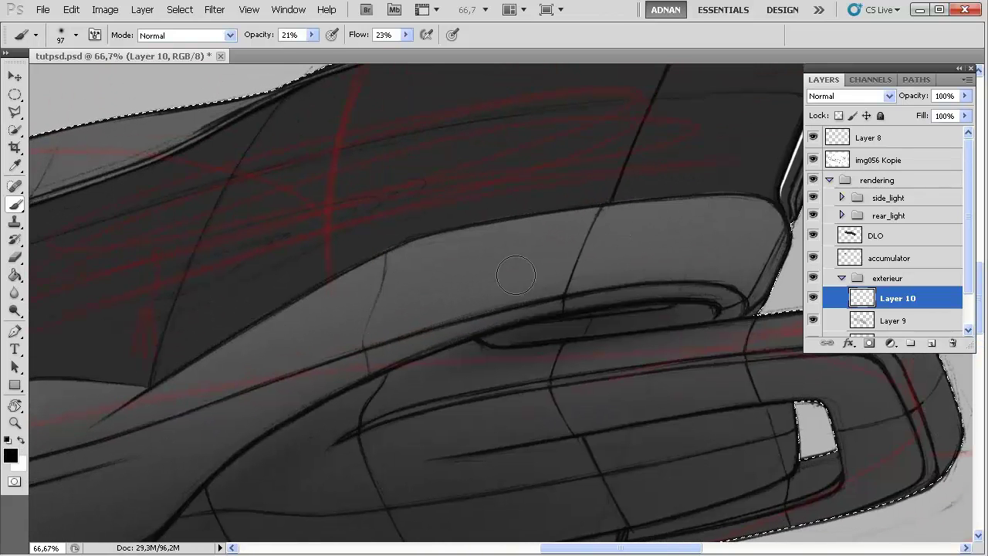
pyautogui.moveTo(266, 340)
pyautogui.mouseDown()
pyautogui.moveTo(446, 260)
pyautogui.moveTo(499, 248)
pyautogui.moveTo(297, 312)
pyautogui.moveTo(505, 251)
pyautogui.mouseUp()
pyautogui.moveTo(406, 298); pyautogui.dragTo(607, 272)
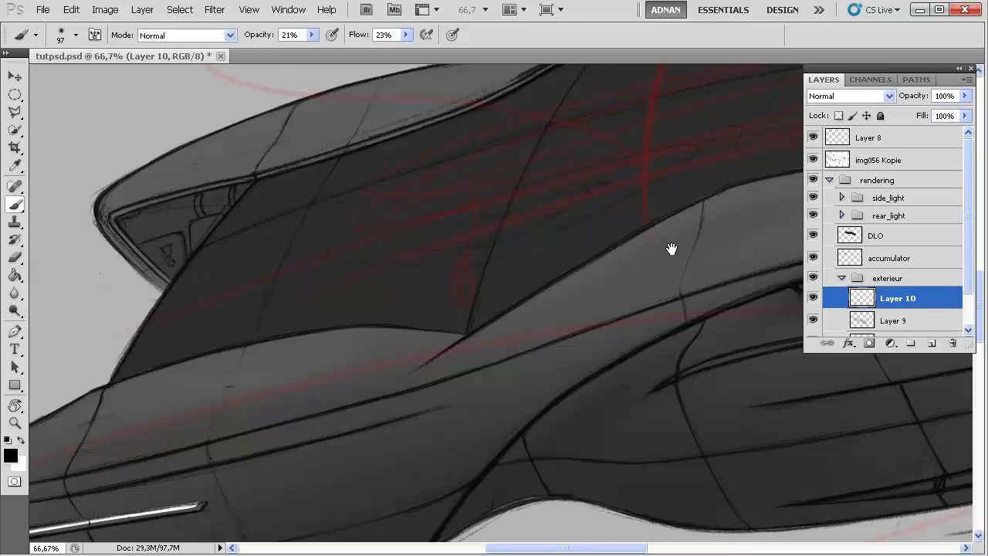
# Switch the brush to white and paint a soft highlight along the far front fender on Layer 10
pyautogui.moveTo(671, 249)
pyautogui.mouseDown()
pyautogui.moveTo(687, 157)
pyautogui.moveTo(537, 255)
pyautogui.moveTo(568, 410)
pyautogui.moveTo(572, 399)
pyautogui.mouseUp()
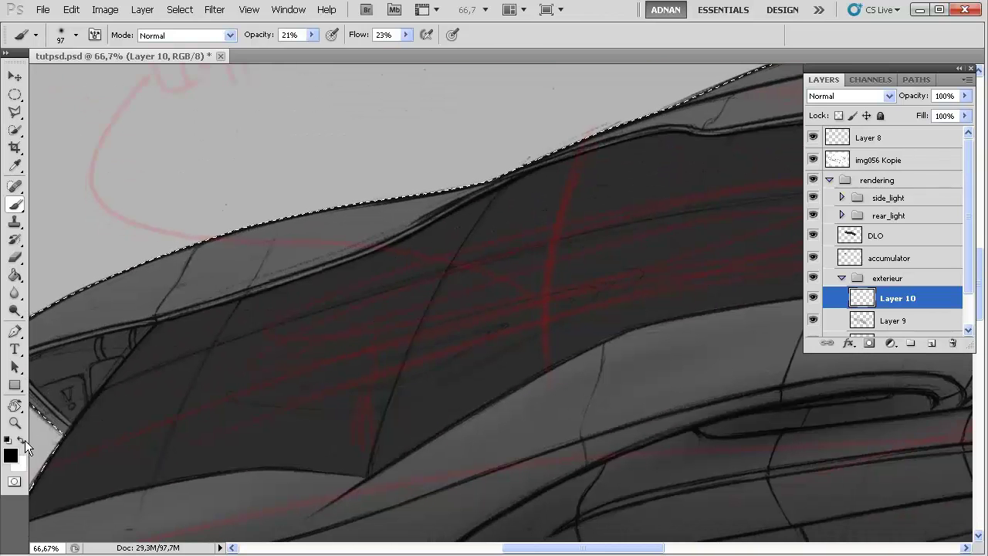
pyautogui.click(22, 439)
pyautogui.moveTo(163, 363); pyautogui.dragTo(292, 325)
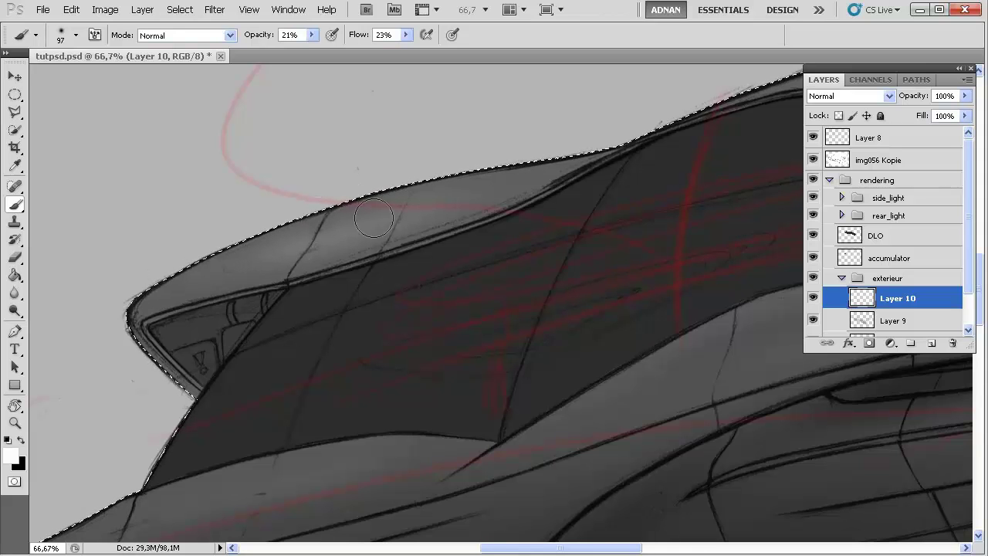
pyautogui.moveTo(205, 271); pyautogui.dragTo(494, 184)
# Paint a soft white highlight along the far shoulder beside the rear part of the dark window area
pyautogui.moveTo(489, 218)
pyautogui.mouseDown()
pyautogui.moveTo(360, 243)
pyautogui.moveTo(146, 304)
pyautogui.mouseUp()
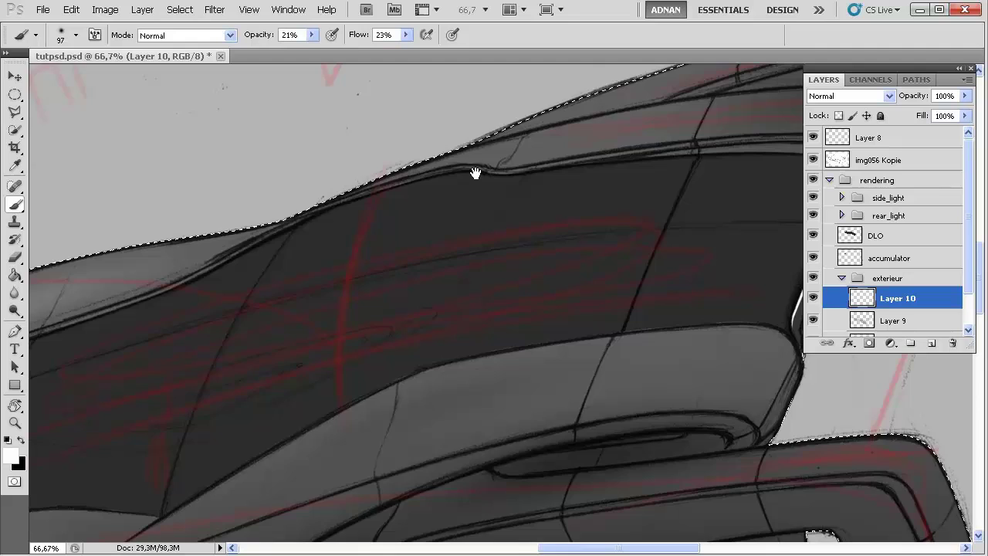
pyautogui.moveTo(540, 228); pyautogui.dragTo(255, 296)
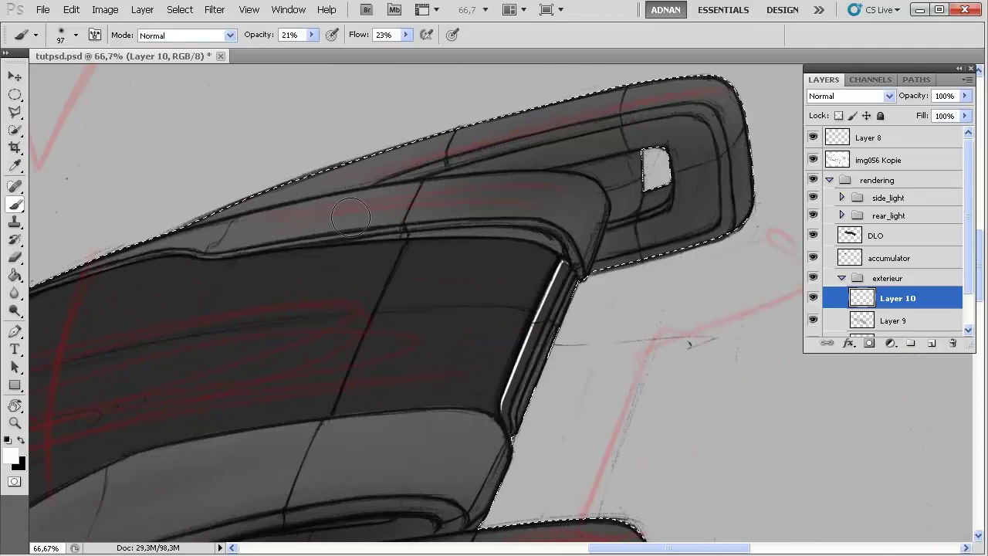
pyautogui.moveTo(537, 196); pyautogui.dragTo(356, 212)
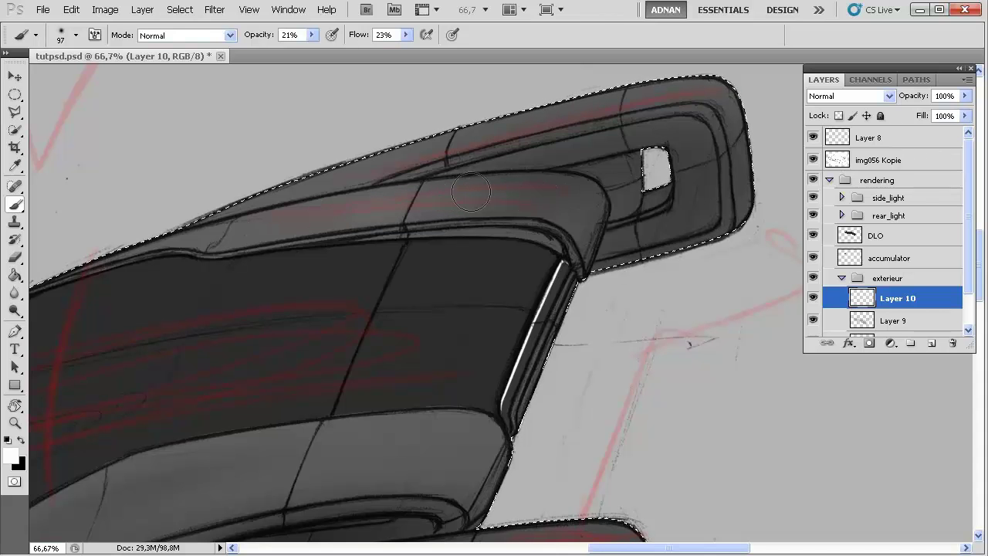
# Rotate the canvas to 18°, reduce the brush to 52 px and paint white highlights across the rear ends of both shoulders
pyautogui.moveTo(390, 273); pyautogui.dragTo(487, 148)
pyautogui.moveTo(341, 348)
pyautogui.mouseDown()
pyautogui.moveTo(553, 312)
pyautogui.moveTo(541, 327)
pyautogui.moveTo(370, 325)
pyautogui.moveTo(545, 352)
pyautogui.moveTo(353, 293)
pyautogui.mouseUp()
pyautogui.press('r')
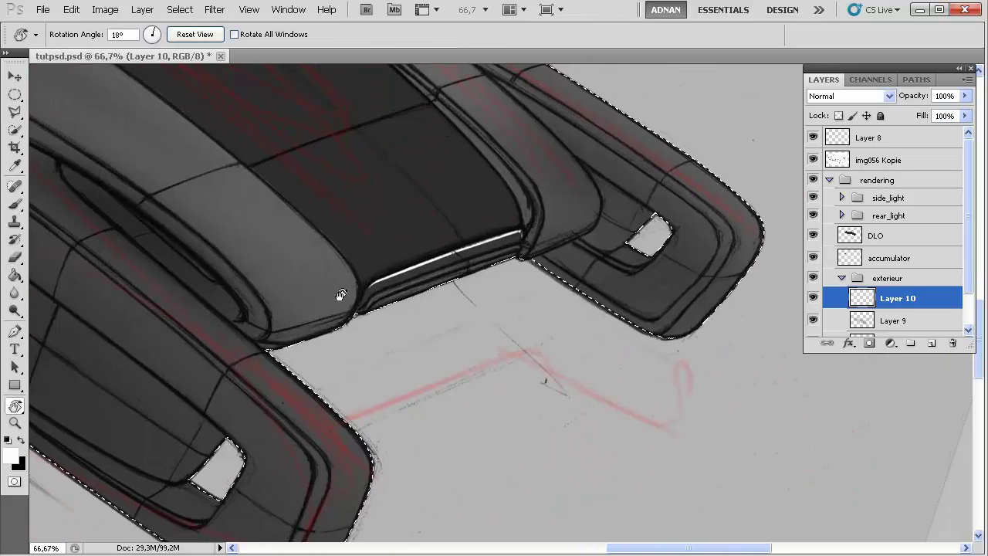
pyautogui.press('b')
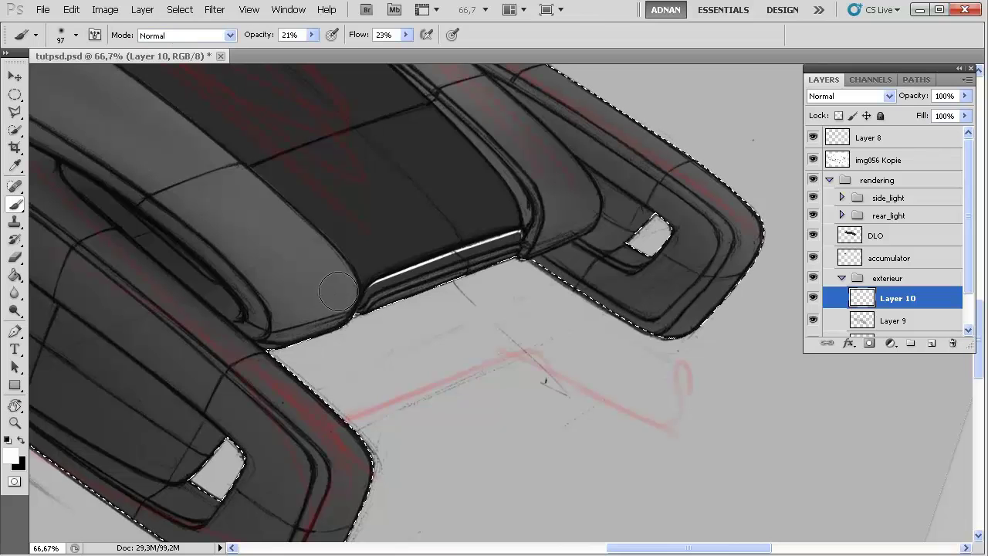
pyautogui.rightClick(340, 297)
pyautogui.click(297, 322)
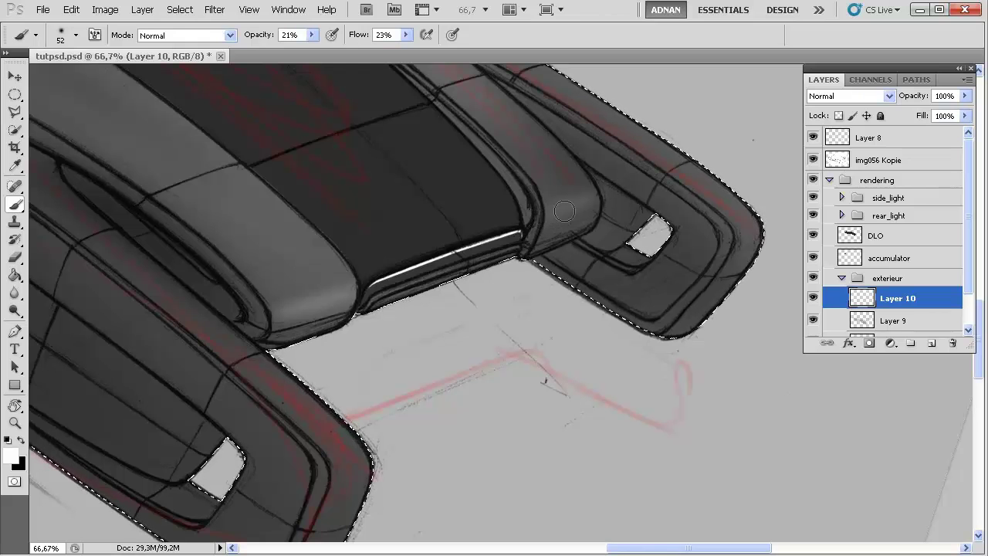
# Enlarge the brush to 80 px and paint a soft white highlight on the outer corner of the near rear fender
pyautogui.moveTo(490, 325); pyautogui.dragTo(565, 217)
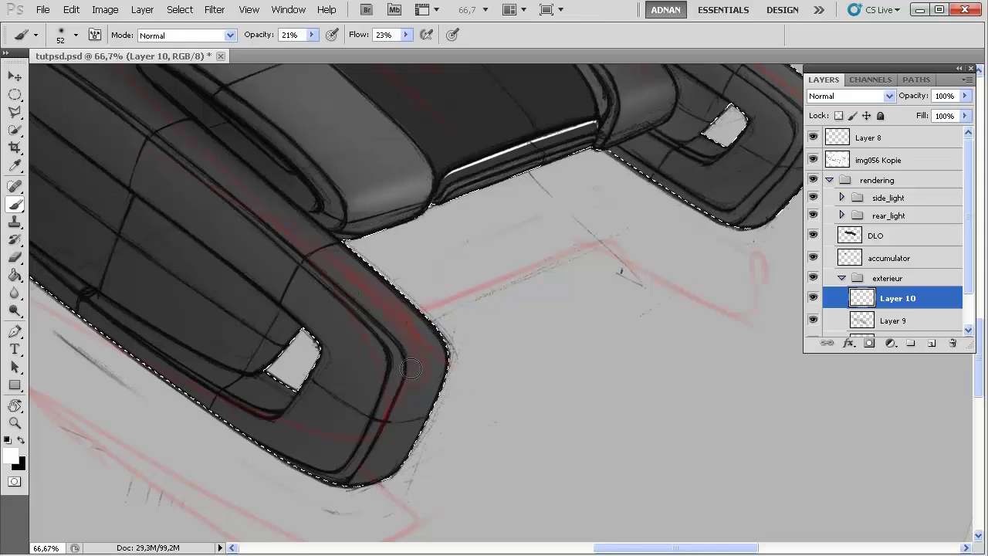
pyautogui.rightClick(455, 359)
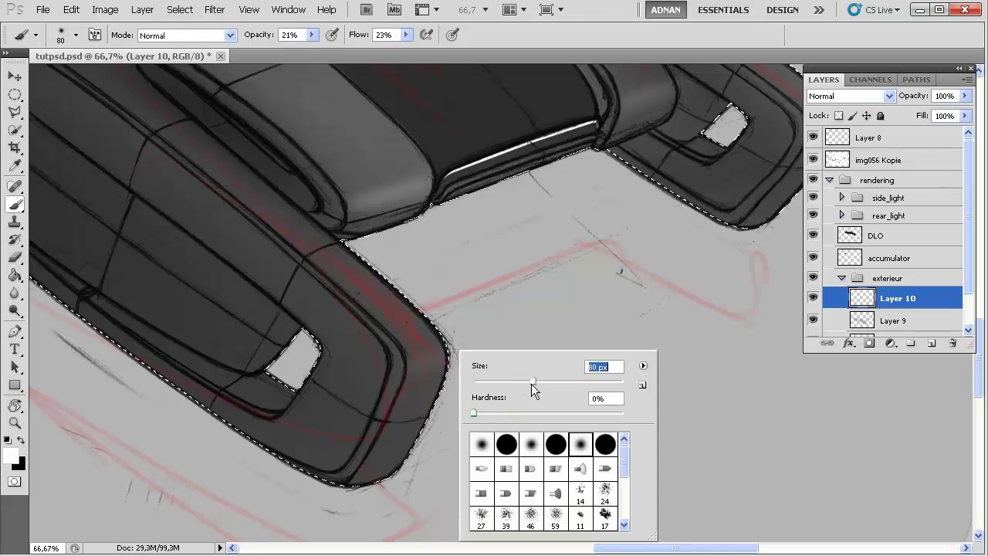
pyautogui.press('Return')
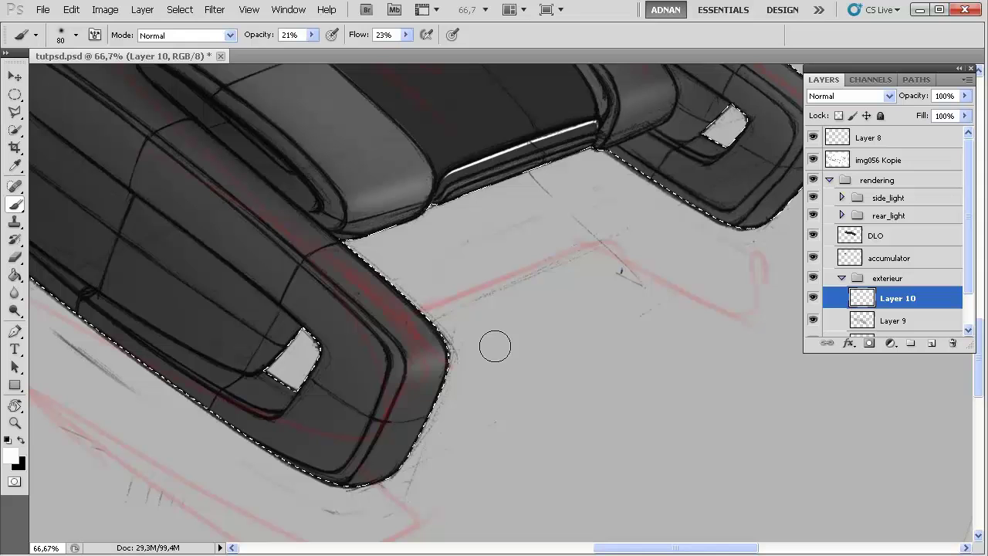
# Reduce the brush to 43 px and paint a matching white highlight on the outer corner of the far rear fender
pyautogui.moveTo(531, 336); pyautogui.dragTo(264, 418)
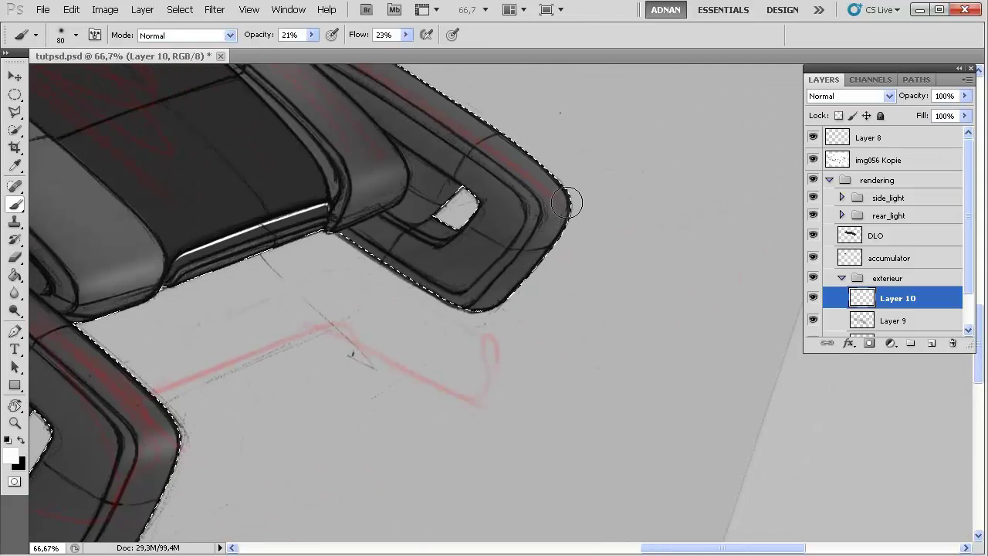
pyautogui.rightClick(541, 228)
pyautogui.moveTo(610, 266); pyautogui.dragTo(571, 267)
pyautogui.moveTo(587, 199)
pyautogui.mouseDown()
pyautogui.moveTo(532, 219)
pyautogui.moveTo(596, 203)
pyautogui.moveTo(556, 214)
pyautogui.mouseUp()
pyautogui.rightClick(557, 215)
pyautogui.moveTo(644, 239); pyautogui.dragTo(612, 244)
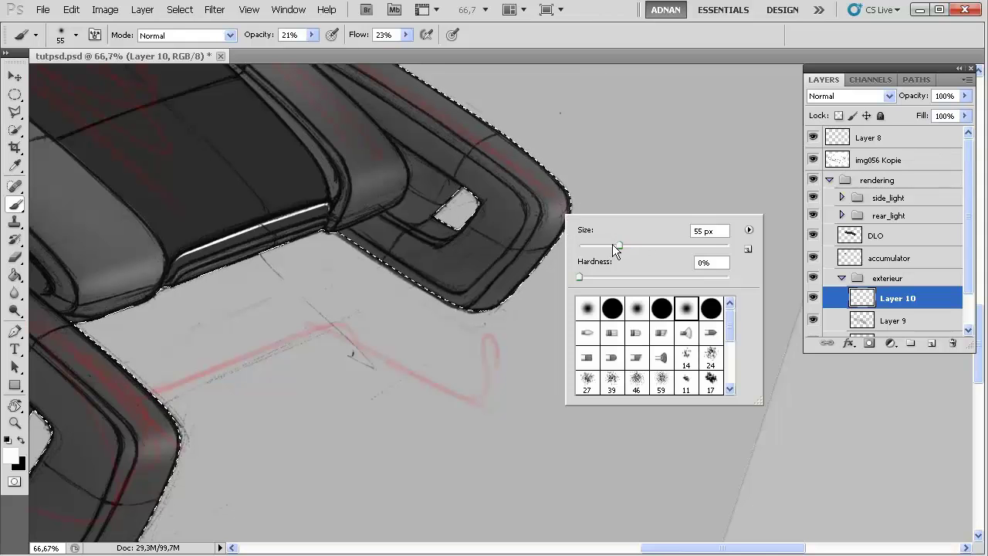
pyautogui.click(583, 205)
pyautogui.moveTo(582, 205); pyautogui.dragTo(548, 218)
# Clear the selection to check the rear corner highlights without its outline, and restore the selection
pyautogui.moveTo(458, 273); pyautogui.dragTo(602, 215)
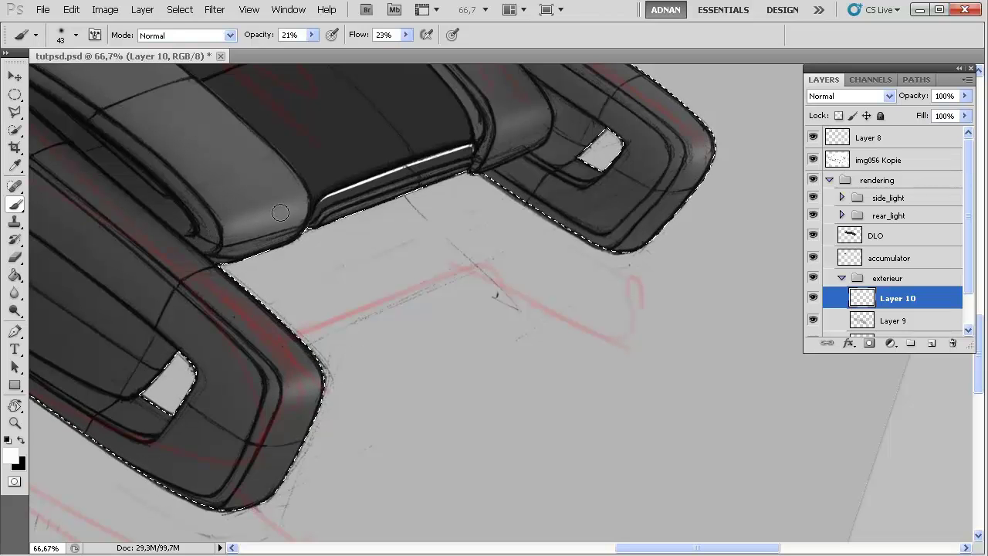
pyautogui.hotkey('ctrl', 'd')
pyautogui.moveTo(265, 241); pyautogui.dragTo(510, 360)
pyautogui.hotkey('ctrl', 'shift', 'd')
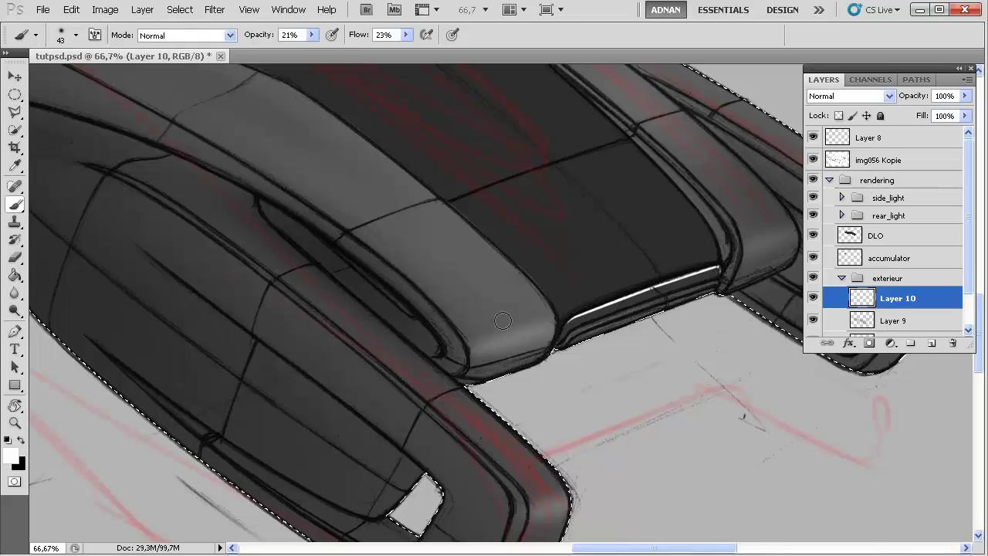
# Reduce the brush to 23 px and paint a thin white highlight along the far front fender's inner edge above the headlight
pyautogui.press('r')
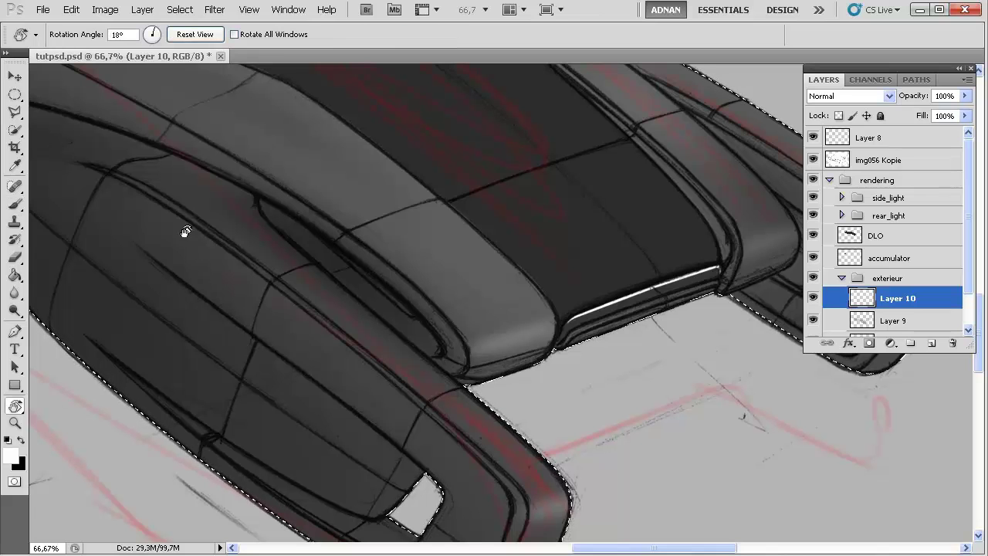
pyautogui.moveTo(185, 231); pyautogui.dragTo(344, 471)
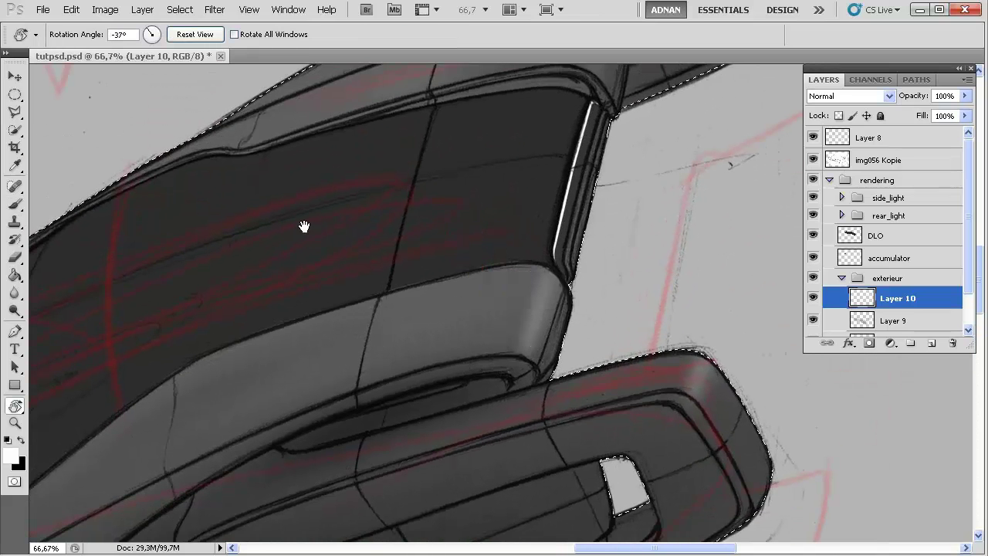
pyautogui.moveTo(301, 223); pyautogui.dragTo(570, 228)
pyautogui.moveTo(254, 342); pyautogui.dragTo(532, 86)
pyautogui.moveTo(308, 273); pyautogui.dragTo(311, 439)
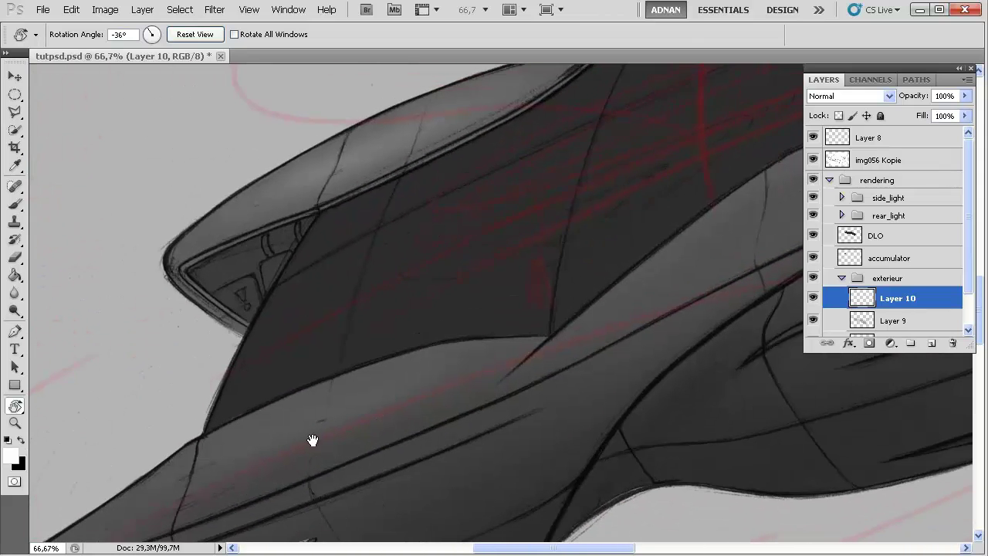
pyautogui.press('b')
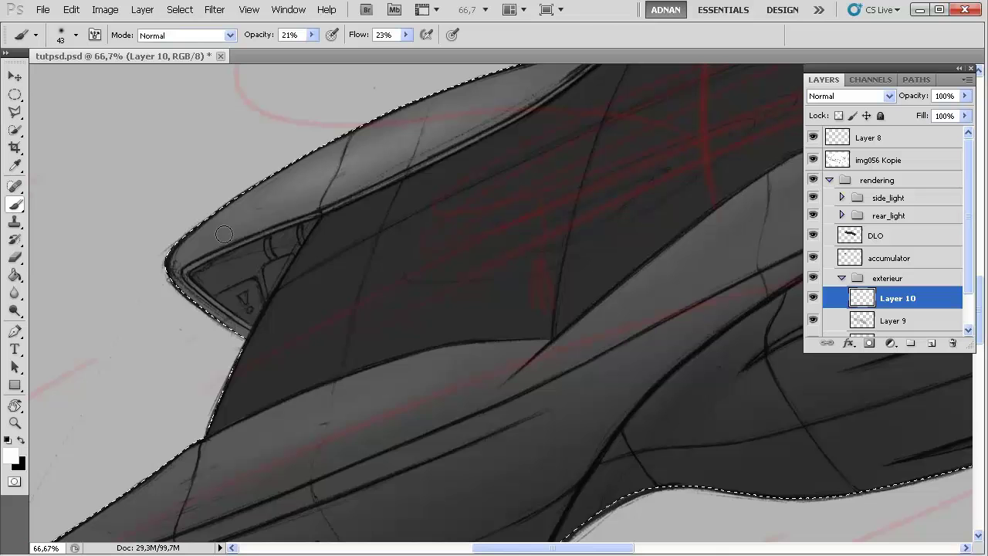
pyautogui.rightClick(229, 234)
pyautogui.moveTo(270, 253); pyautogui.dragTo(255, 268)
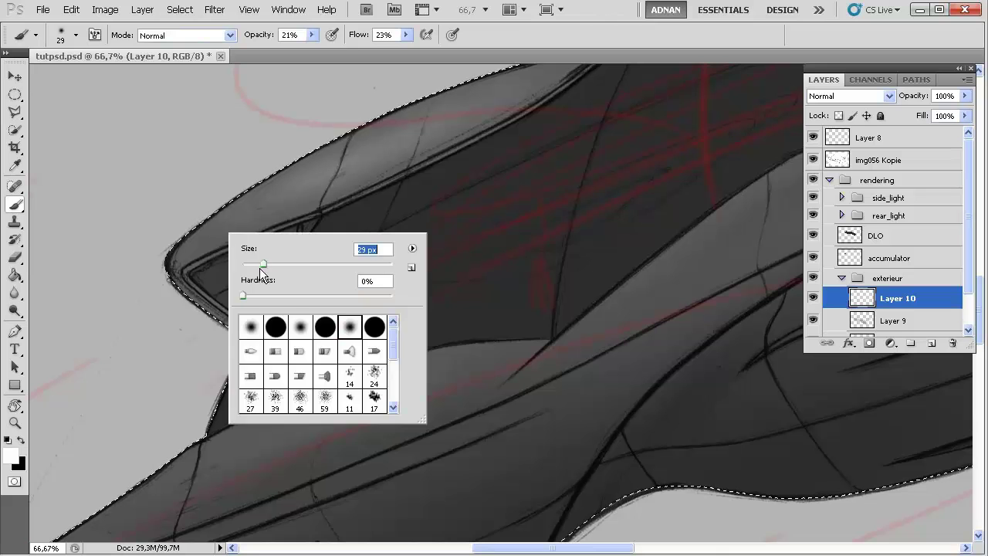
pyautogui.click(186, 263)
pyautogui.moveTo(186, 264); pyautogui.dragTo(311, 201)
pyautogui.moveTo(189, 261)
pyautogui.mouseDown()
pyautogui.moveTo(316, 201)
pyautogui.moveTo(288, 212)
pyautogui.mouseUp()
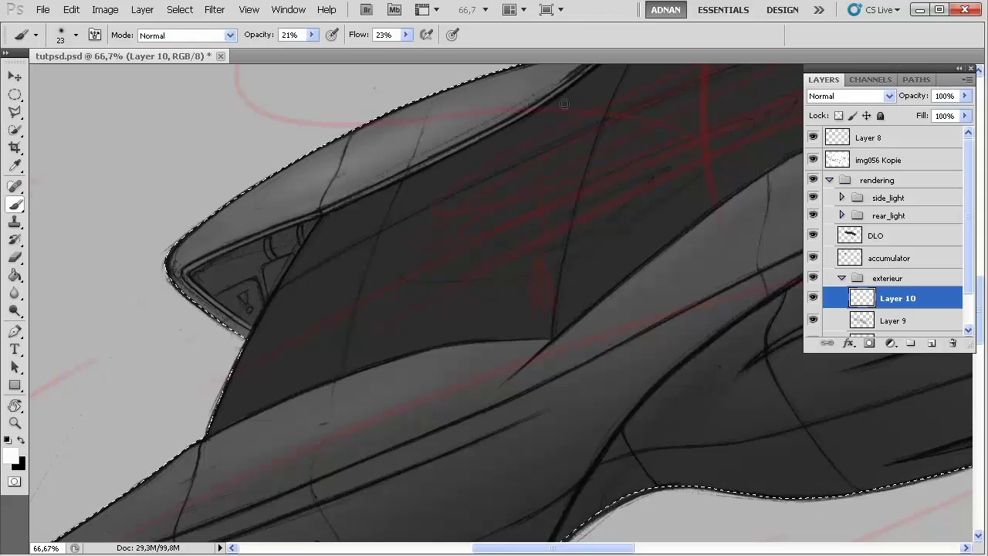
# Paint a white highlight along the narrow crease band above the near front light strip, using soft brushes between 16 and 28 px
pyautogui.moveTo(346, 274); pyautogui.dragTo(456, 85)
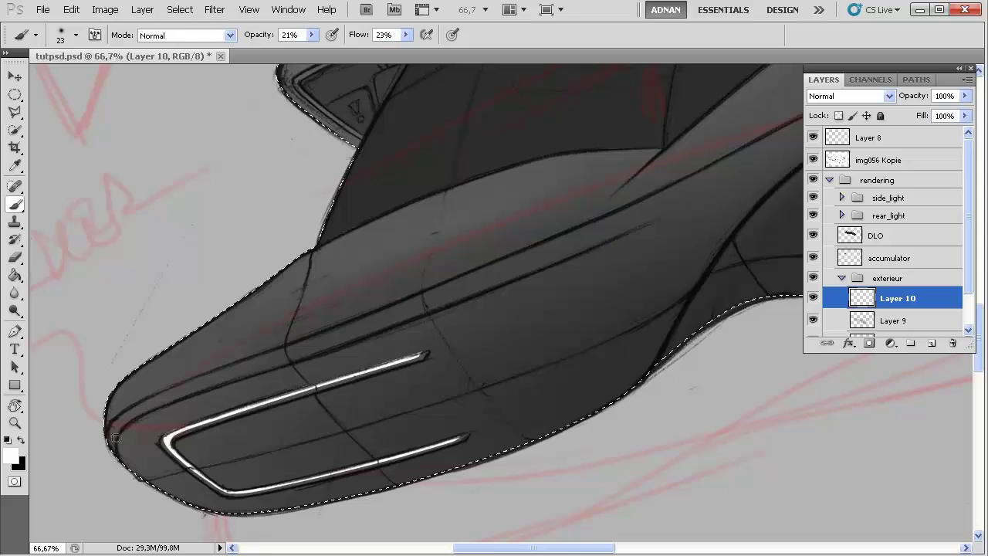
pyautogui.moveTo(109, 444)
pyautogui.mouseDown()
pyautogui.moveTo(183, 397)
pyautogui.moveTo(360, 331)
pyautogui.mouseUp()
pyautogui.rightClick(457, 276)
pyautogui.moveTo(487, 310); pyautogui.dragTo(484, 310)
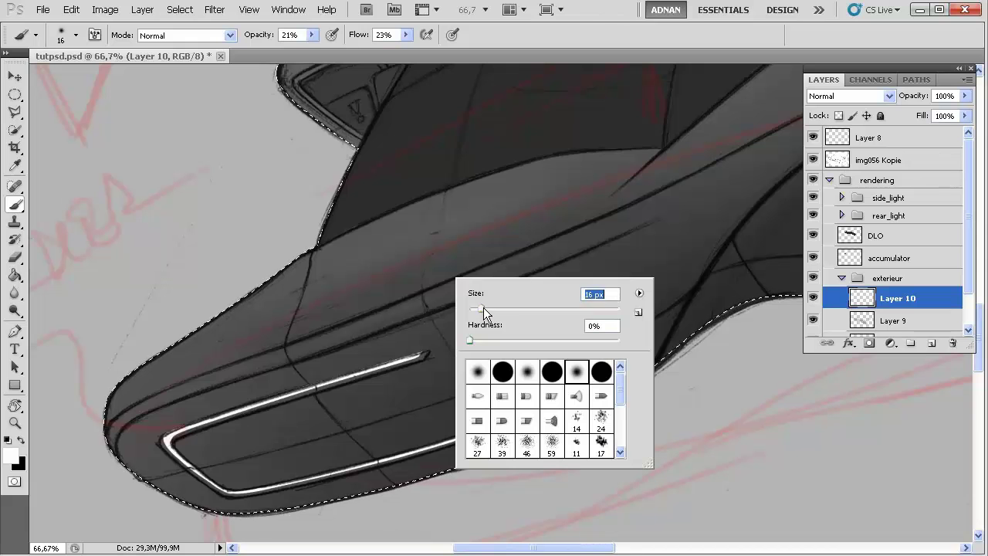
pyautogui.click(114, 427)
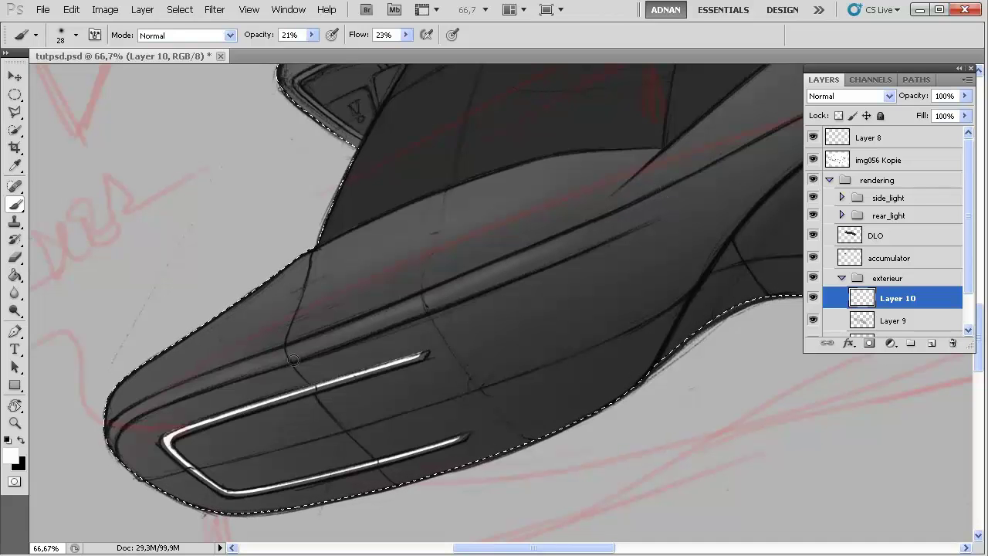
pyautogui.rightClick(222, 373)
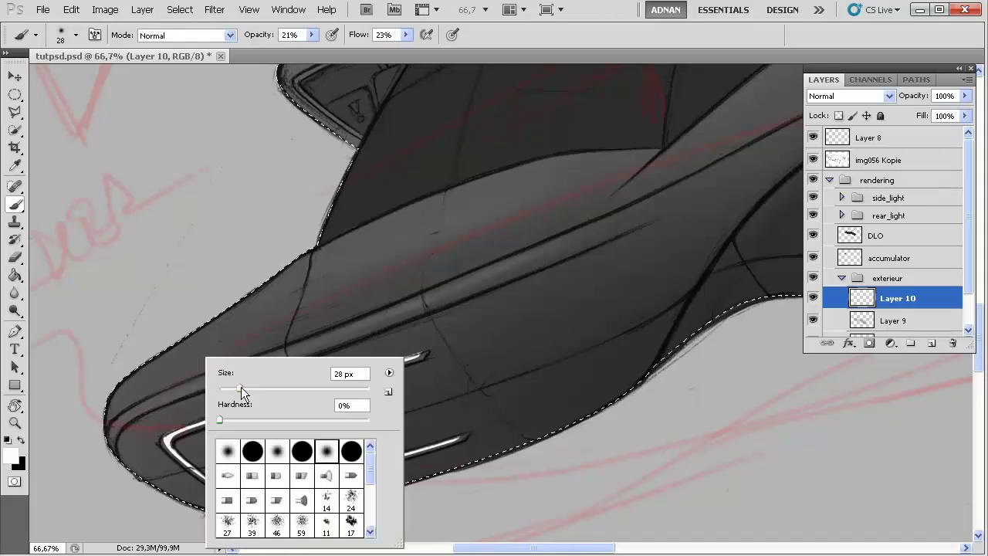
pyautogui.moveTo(241, 390); pyautogui.dragTo(237, 389)
pyautogui.click(111, 436)
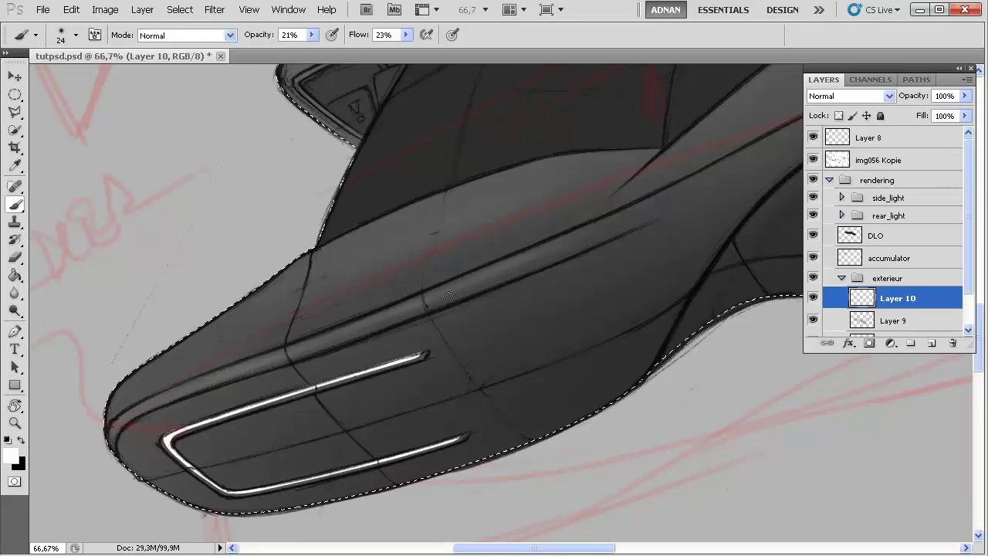
# Reduce the brush to 16 px and paint a fine highlight just above the near shoulder's lower crease line
pyautogui.moveTo(587, 255); pyautogui.dragTo(174, 416)
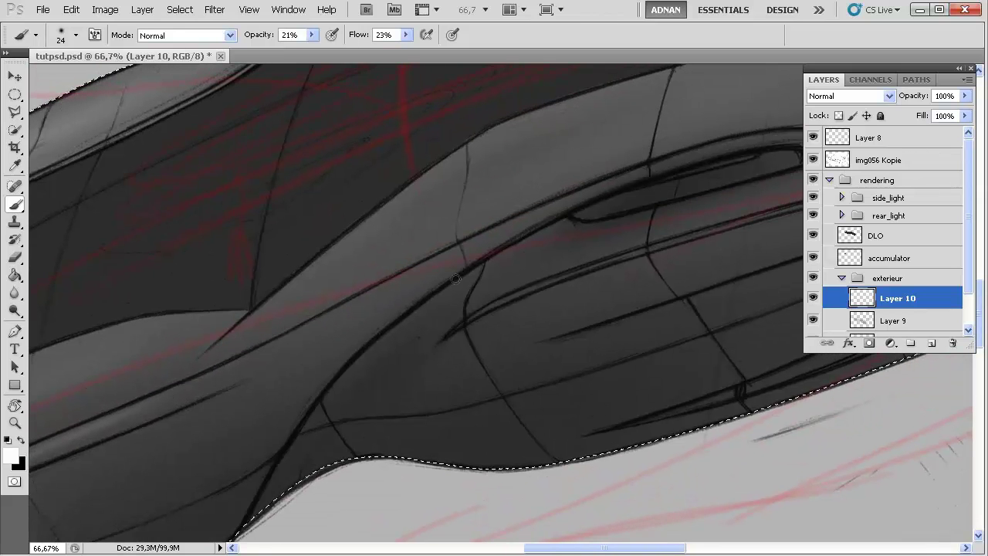
pyautogui.rightClick(435, 232)
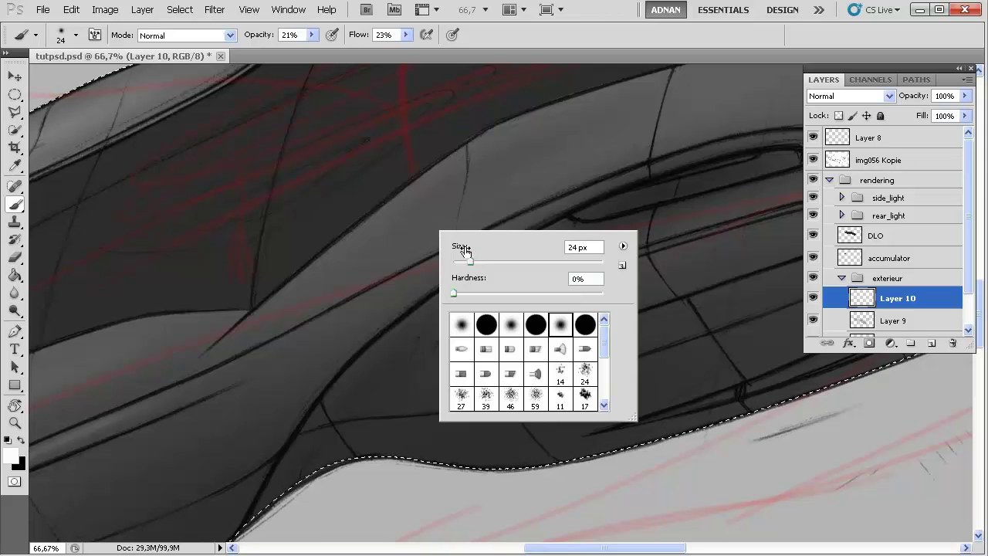
pyautogui.moveTo(470, 262); pyautogui.dragTo(463, 263)
pyautogui.click(303, 318)
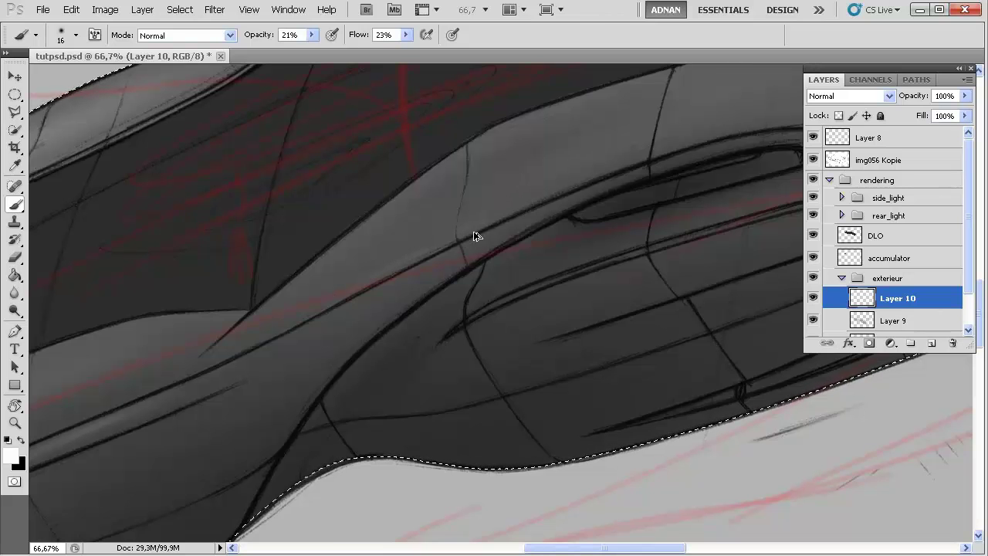
# Strengthen the highlight directly above the shoulder crease with repeated white strokes where the section line crosses it
pyautogui.hotkey('ctrl', '+')
pyautogui.hotkey('ctrl', '+')
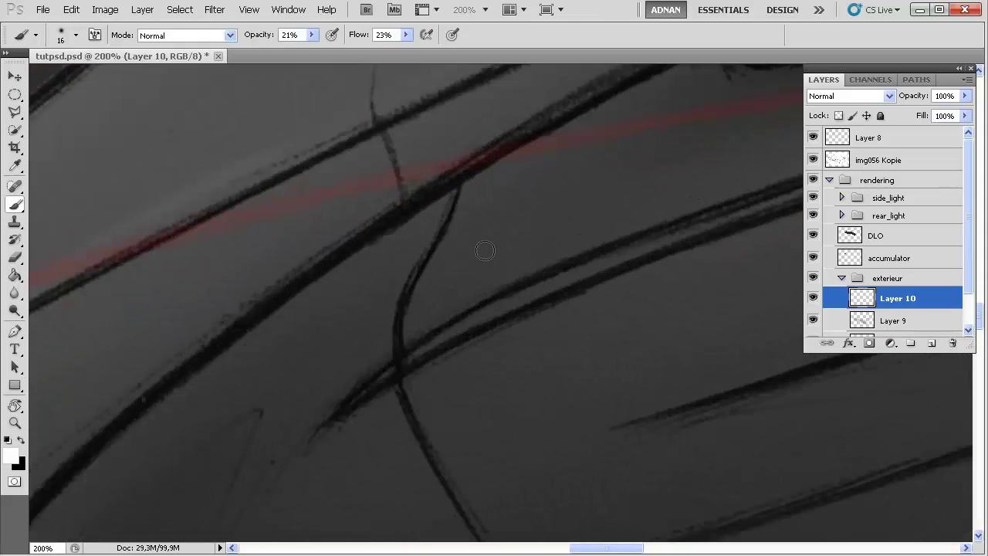
pyautogui.moveTo(366, 329); pyautogui.dragTo(376, 416)
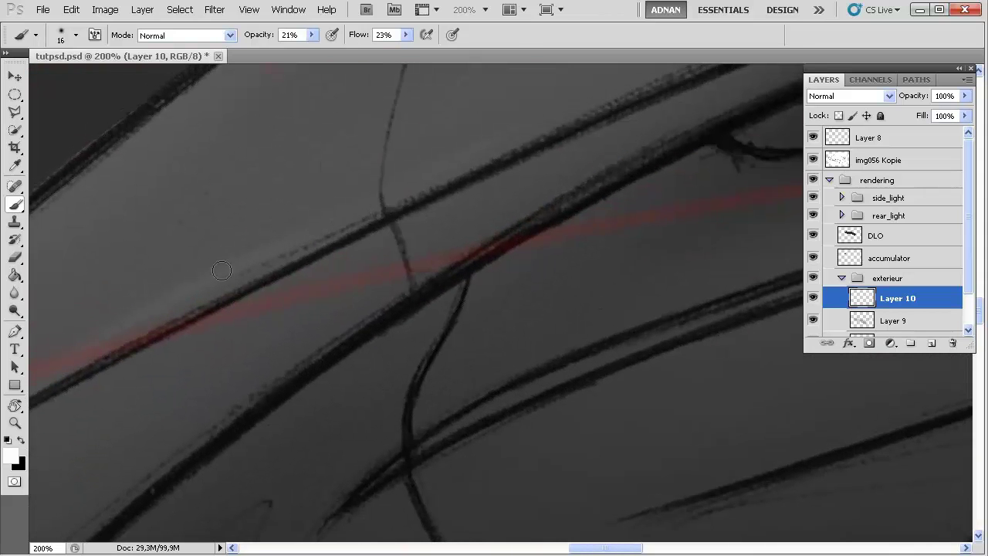
pyautogui.moveTo(221, 270); pyautogui.dragTo(501, 145)
pyautogui.moveTo(261, 259); pyautogui.dragTo(553, 128)
pyautogui.moveTo(329, 224); pyautogui.dragTo(495, 151)
pyautogui.moveTo(285, 253)
pyautogui.mouseDown()
pyautogui.moveTo(647, 80)
pyautogui.moveTo(331, 228)
pyautogui.moveTo(465, 158)
pyautogui.moveTo(284, 254)
pyautogui.moveTo(446, 163)
pyautogui.mouseUp()
pyautogui.moveTo(154, 325)
pyautogui.mouseDown()
pyautogui.moveTo(409, 185)
pyautogui.moveTo(217, 293)
pyautogui.mouseUp()
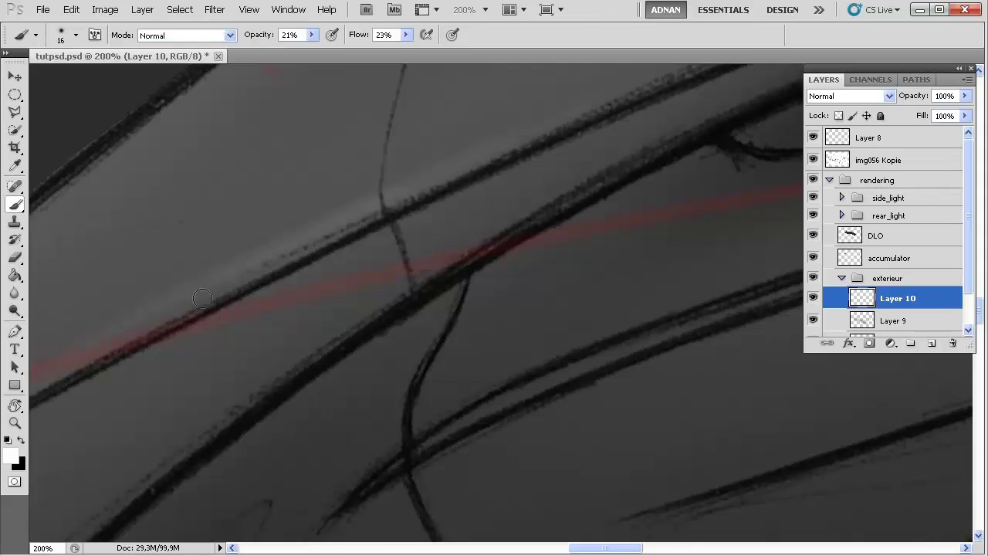
# Review the shoulder highlights at the wider view, from the near side across to the rear window area
pyautogui.hotkey('ctrl', '-')
pyautogui.hotkey('ctrl', '-')
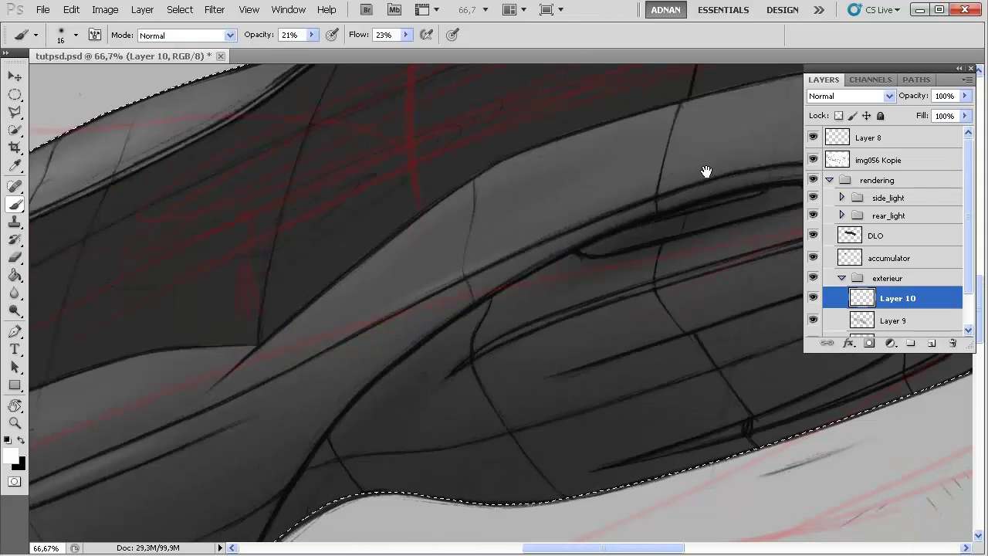
pyautogui.moveTo(705, 170); pyautogui.dragTo(471, 258)
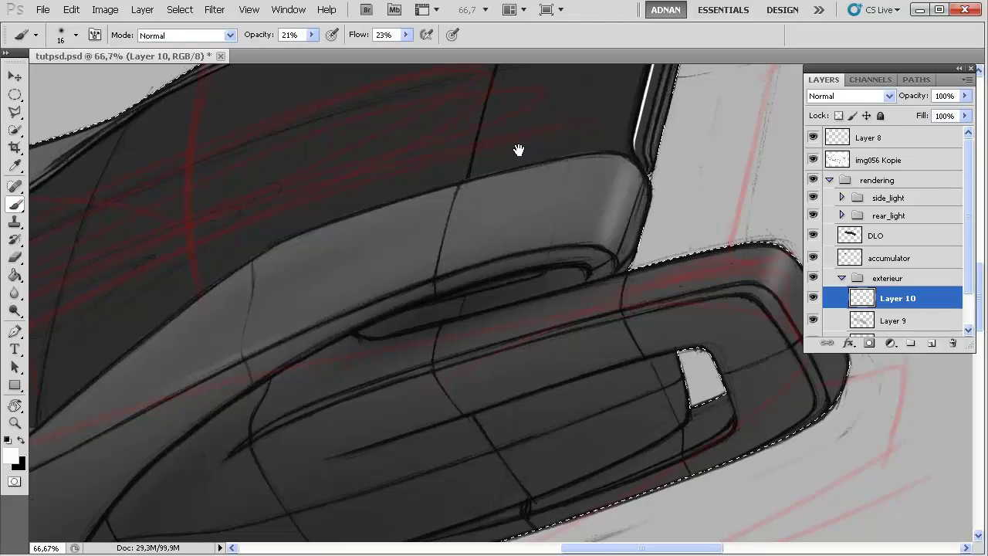
pyautogui.moveTo(518, 150); pyautogui.dragTo(528, 269)
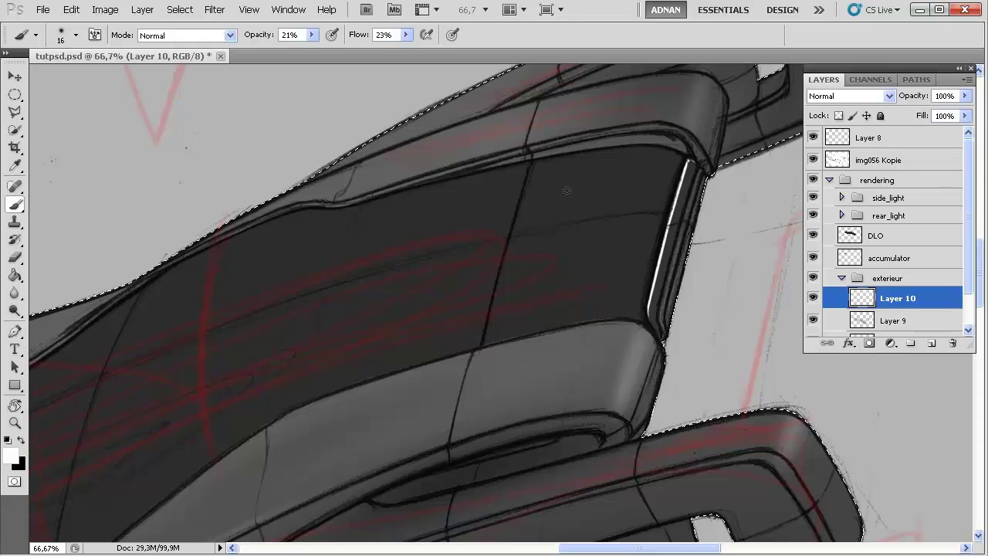
# Rotate the view and brighten the highlights on the rear corners of the far and near shoulders with a soft 29 px brush
pyautogui.hotkey('ctrl', '+')
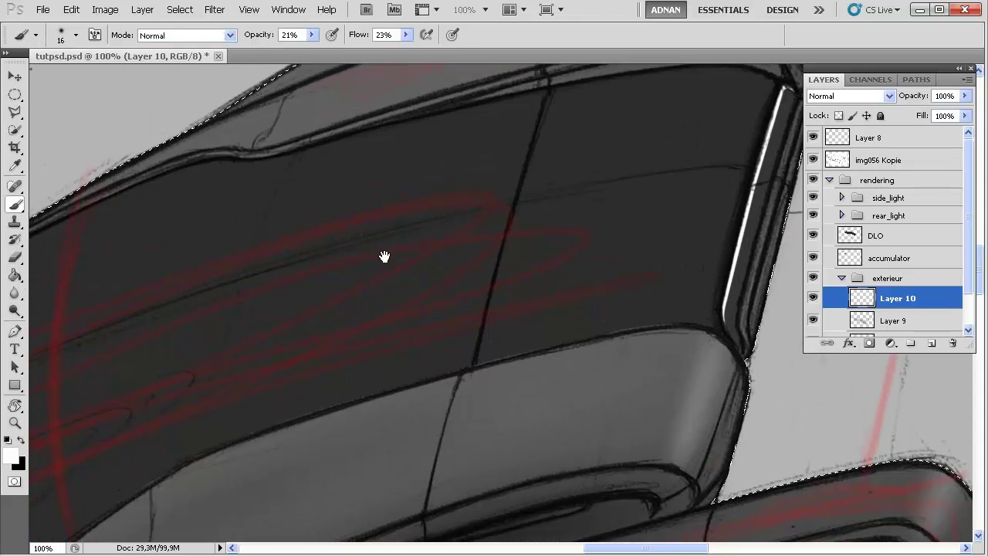
pyautogui.moveTo(384, 256); pyautogui.dragTo(280, 353)
pyautogui.moveTo(495, 175); pyautogui.dragTo(448, 226)
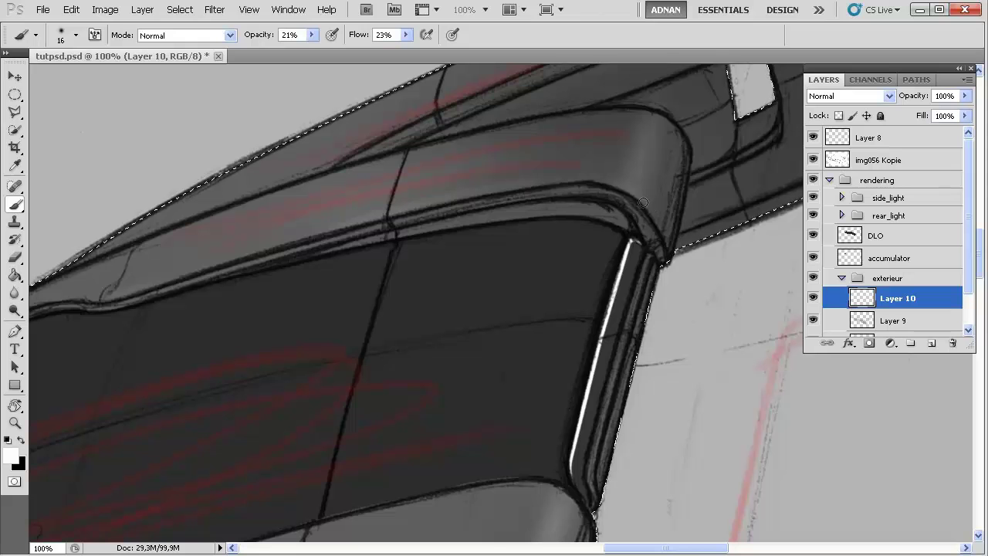
pyautogui.press('r')
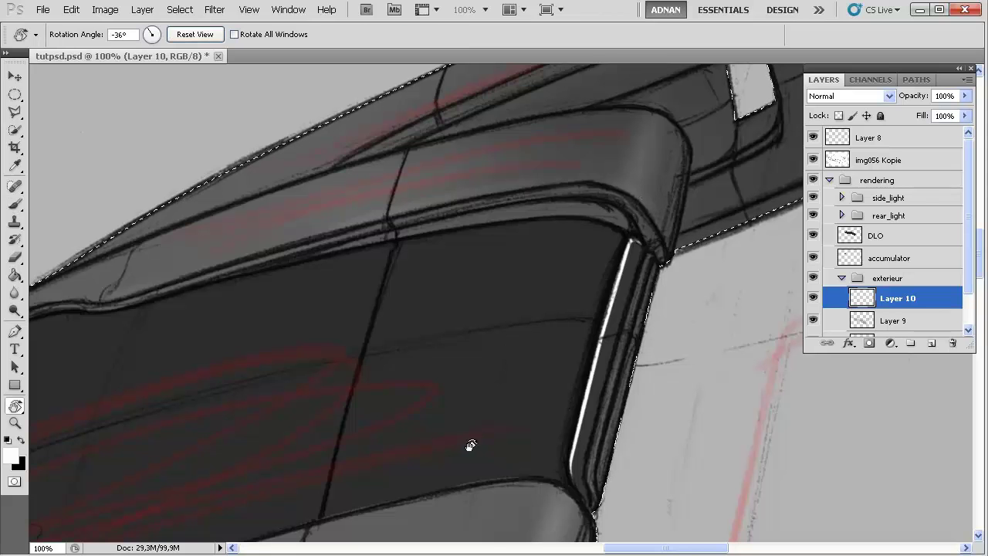
pyautogui.moveTo(469, 445); pyautogui.dragTo(417, 392)
pyautogui.moveTo(666, 325); pyautogui.dragTo(425, 328)
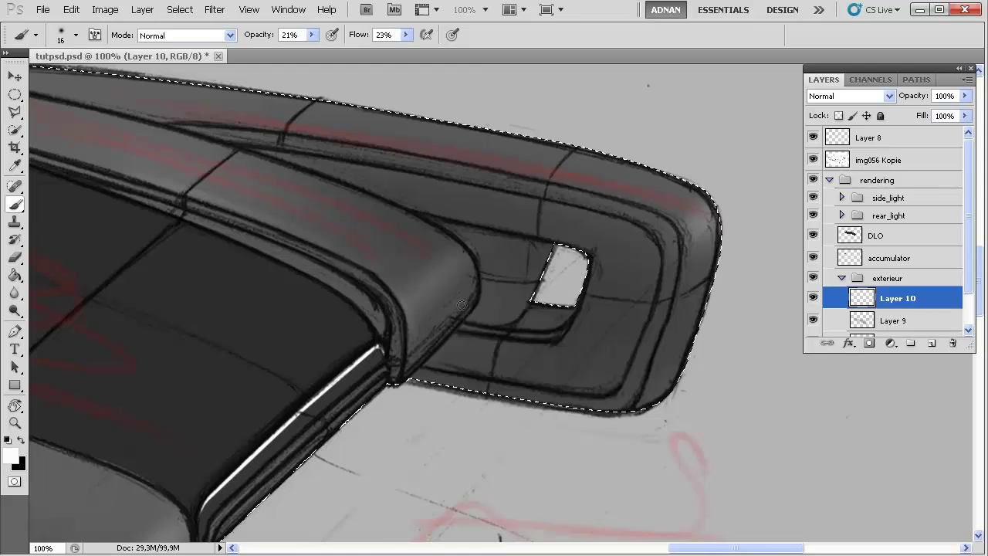
pyautogui.rightClick(430, 280)
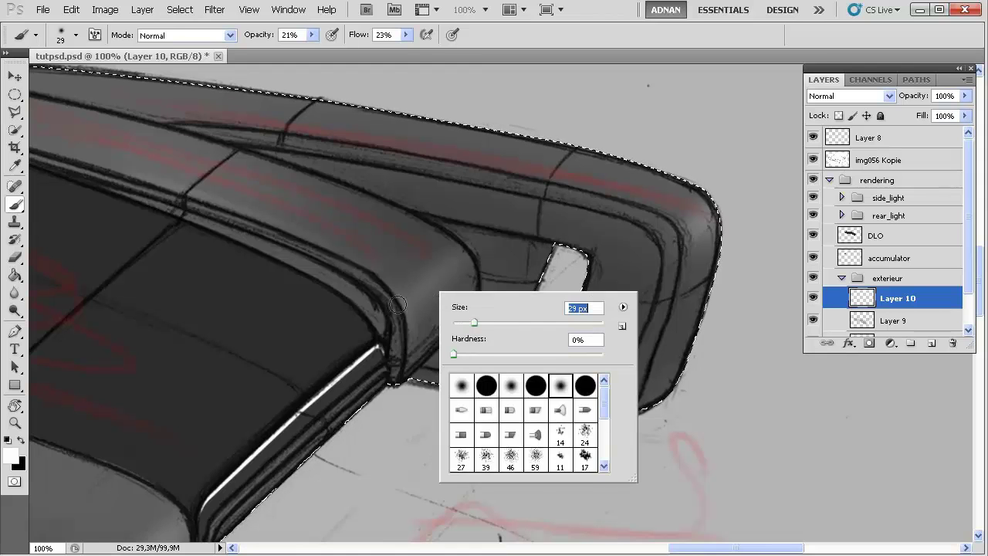
pyautogui.press('Return')
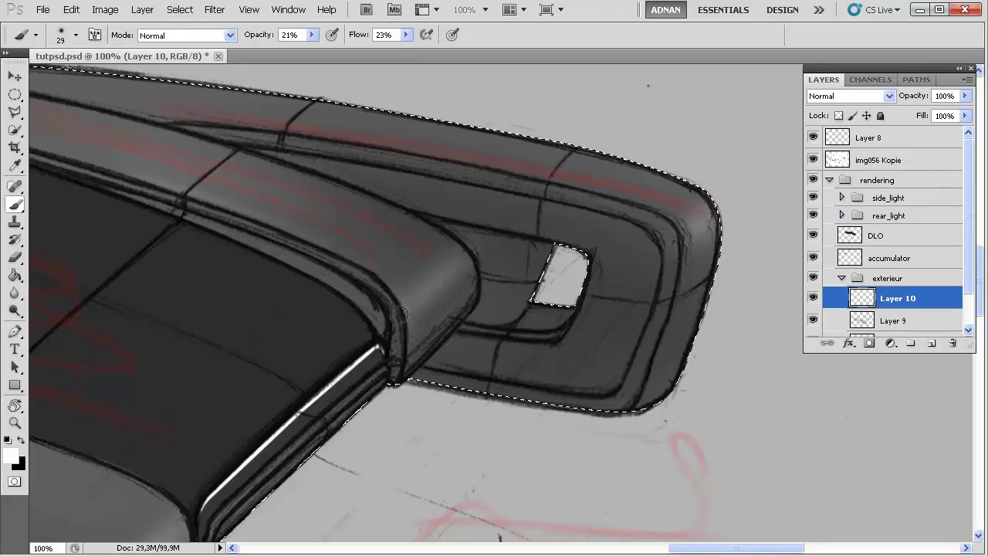
pyautogui.moveTo(365, 359); pyautogui.dragTo(511, 178)
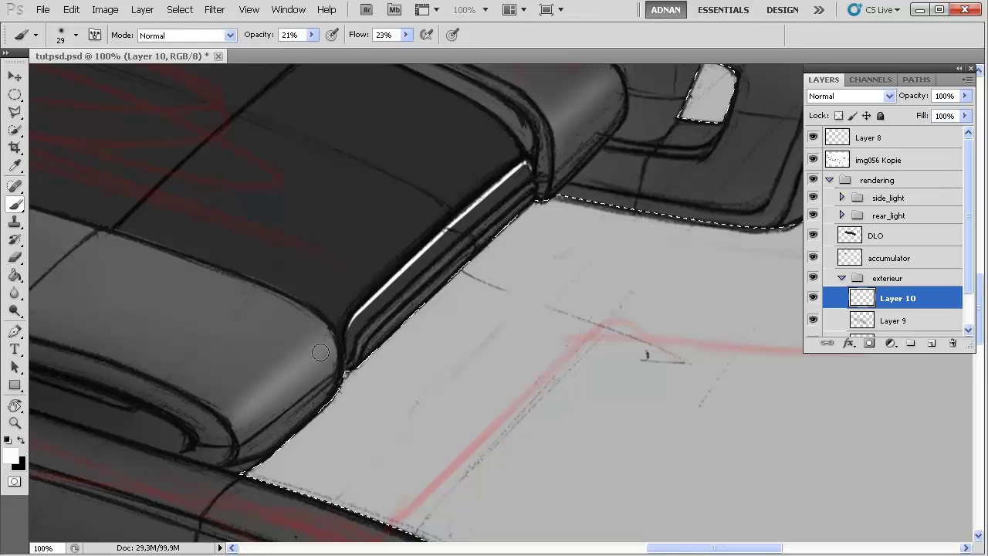
# Paint small white highlights on the upper rear corners of the far and near rear fenders with the 29 px brush
pyautogui.moveTo(434, 261); pyautogui.dragTo(249, 445)
pyautogui.moveTo(675, 190); pyautogui.dragTo(660, 232)
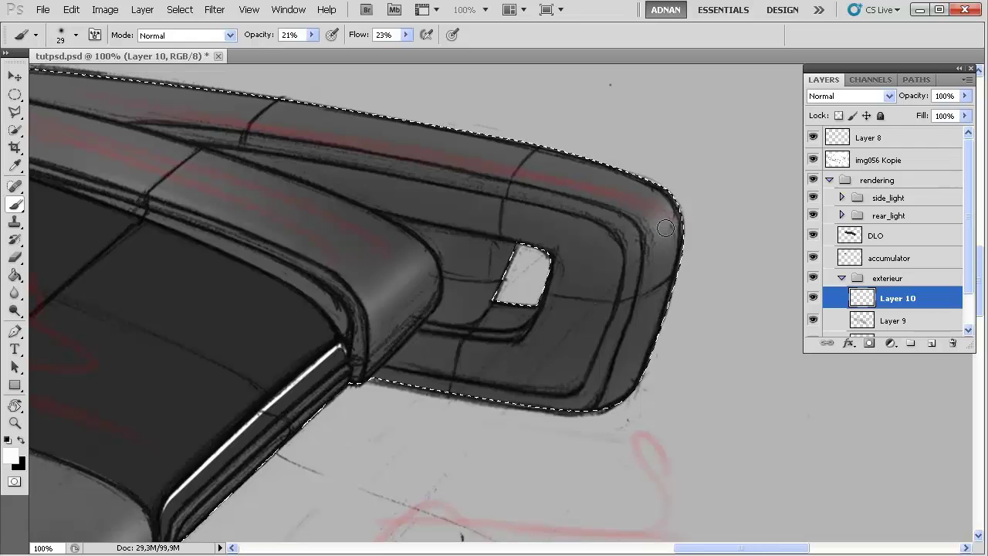
pyautogui.moveTo(689, 200); pyautogui.dragTo(665, 226)
pyautogui.moveTo(553, 306); pyautogui.dragTo(761, 76)
pyautogui.moveTo(521, 390); pyautogui.dragTo(458, 190)
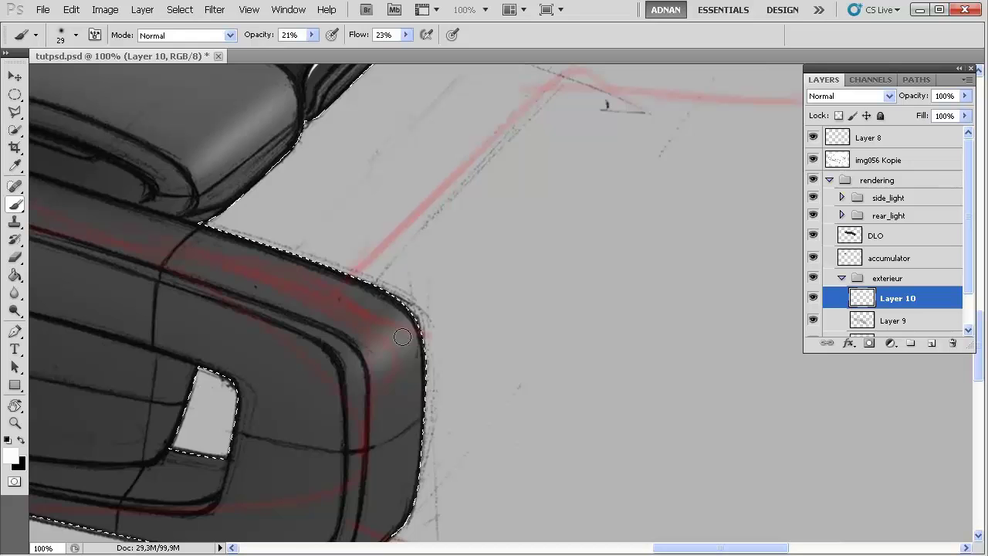
pyautogui.moveTo(380, 363); pyautogui.dragTo(407, 328)
pyautogui.moveTo(370, 361)
pyautogui.mouseDown()
pyautogui.moveTo(403, 332)
pyautogui.moveTo(377, 345)
pyautogui.mouseUp()
# Enlarge the brush to 63 px and soften the corner highlights on the near and far rear fenders
pyautogui.rightClick(376, 345)
pyautogui.moveTo(420, 375); pyautogui.dragTo(446, 375)
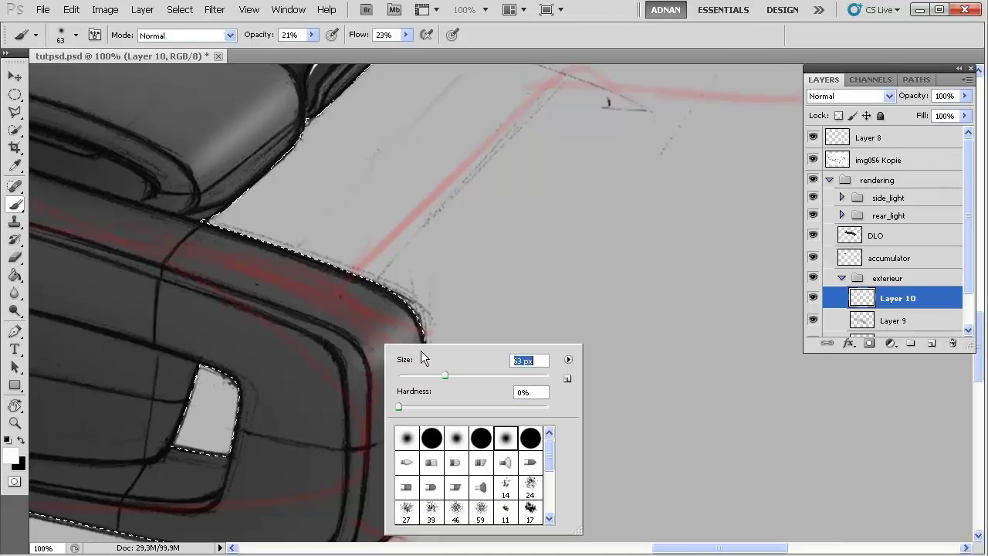
pyautogui.click(366, 345)
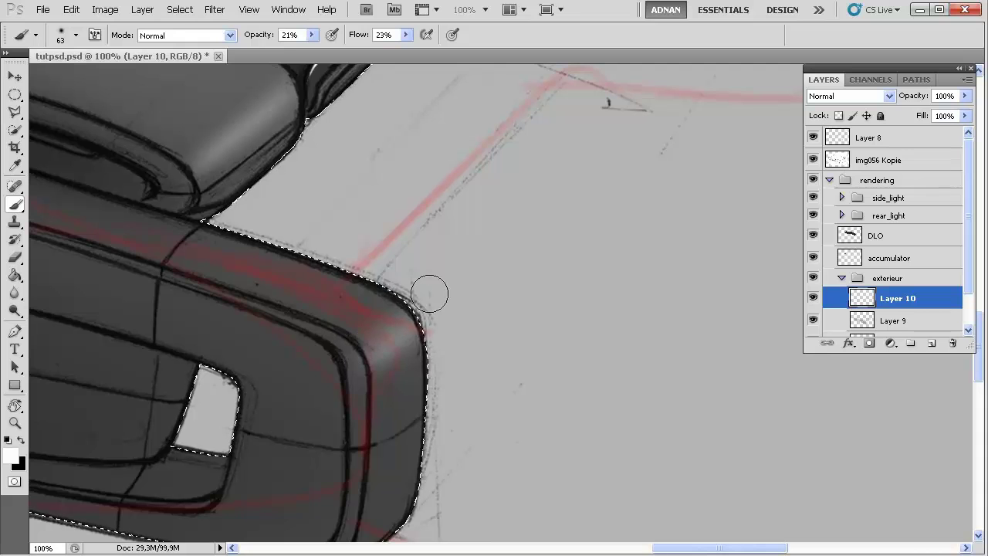
pyautogui.moveTo(504, 258); pyautogui.dragTo(272, 431)
pyautogui.moveTo(475, 264); pyautogui.dragTo(329, 420)
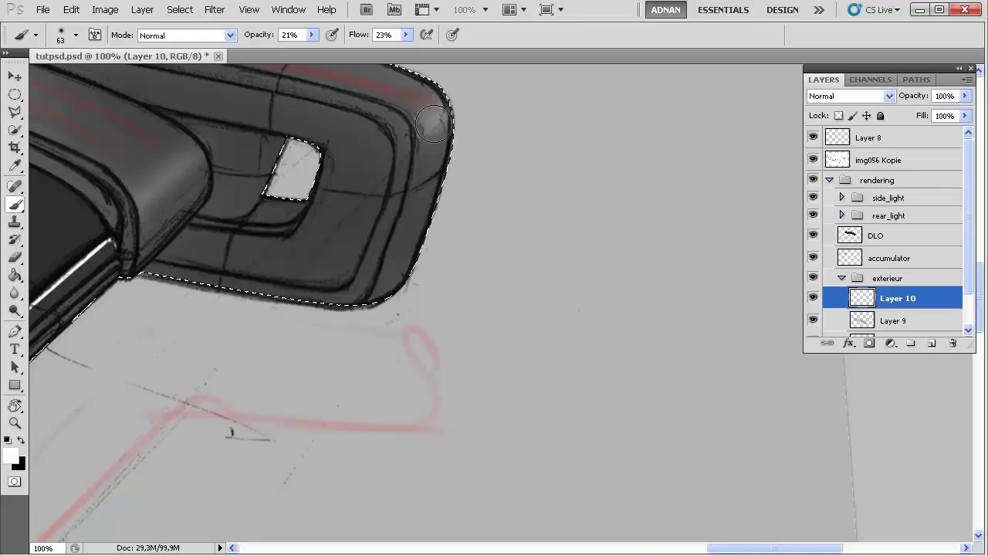
pyautogui.moveTo(393, 284)
pyautogui.mouseDown()
pyautogui.moveTo(438, 140)
pyautogui.moveTo(384, 282)
pyautogui.mouseUp()
# Set the brush to 82 px and extend broad soft highlights down the rear ends of the near and far rear fenders
pyautogui.moveTo(294, 460); pyautogui.dragTo(474, 121)
pyautogui.moveTo(303, 332); pyautogui.dragTo(404, 262)
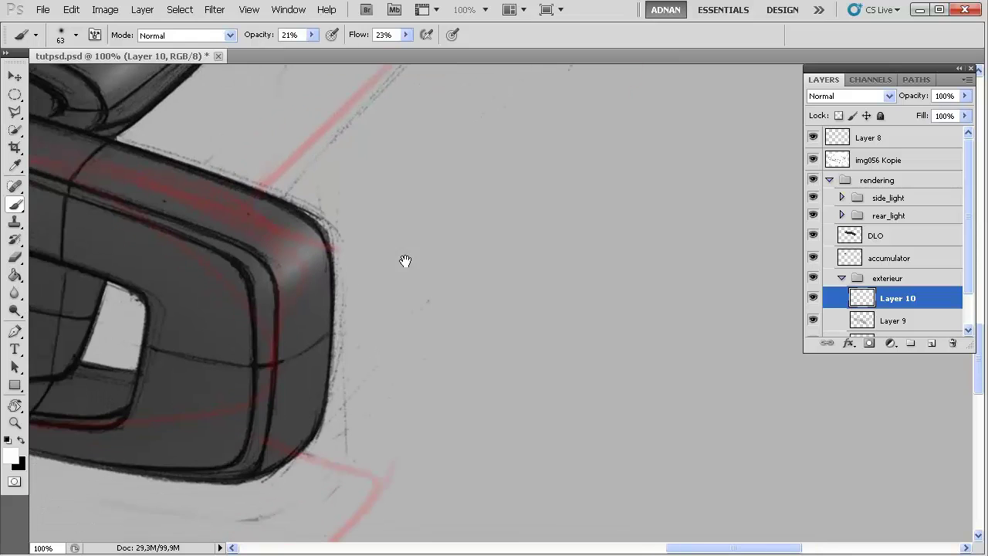
pyautogui.rightClick(334, 256)
pyautogui.click(309, 259)
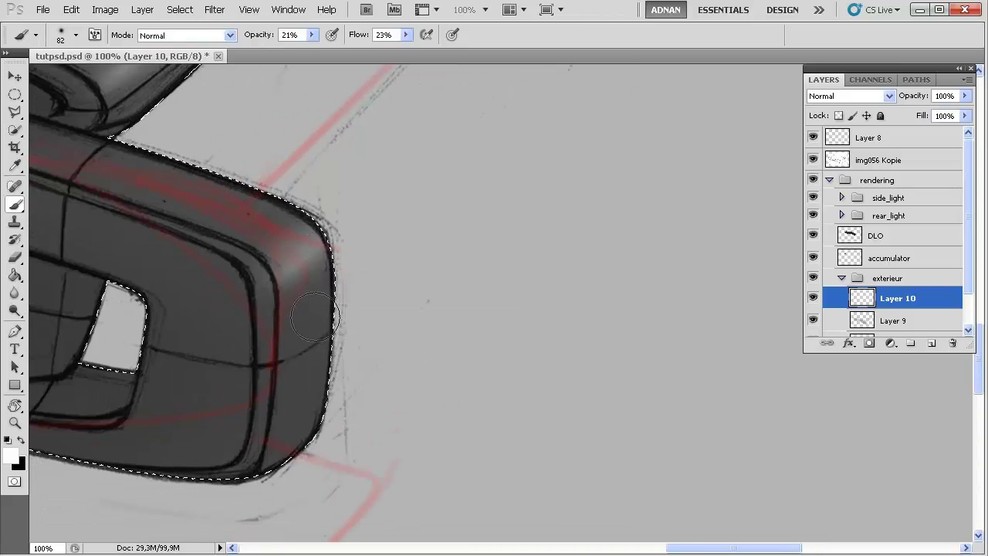
pyautogui.moveTo(308, 258)
pyautogui.mouseDown()
pyautogui.moveTo(310, 281)
pyautogui.moveTo(316, 247)
pyautogui.moveTo(307, 403)
pyautogui.moveTo(314, 355)
pyautogui.moveTo(307, 344)
pyautogui.moveTo(294, 450)
pyautogui.mouseUp()
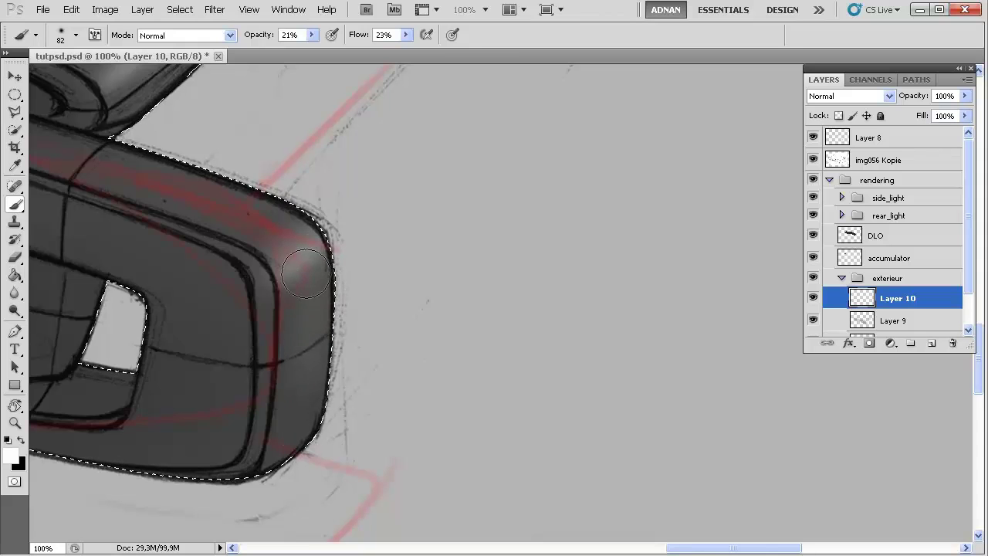
pyautogui.moveTo(505, 156); pyautogui.dragTo(277, 439)
pyautogui.moveTo(376, 334); pyautogui.dragTo(271, 530)
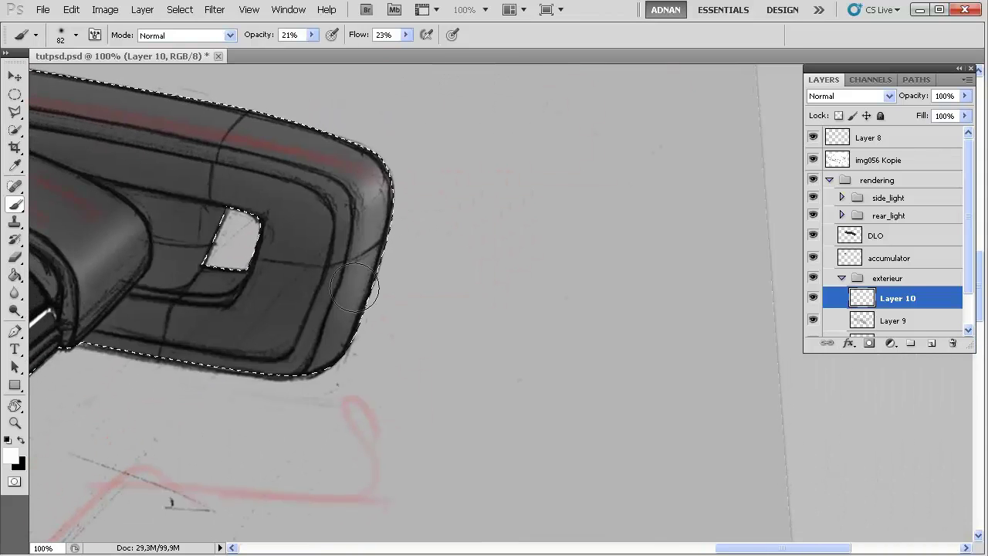
# Rotate the view and brush a broad 82 px highlight along the upper surface of the far rear fender
pyautogui.press('r')
pyautogui.moveTo(283, 280); pyautogui.dragTo(289, 377)
pyautogui.moveTo(301, 338); pyautogui.dragTo(653, 204)
pyautogui.moveTo(262, 304)
pyautogui.mouseDown()
pyautogui.moveTo(296, 296)
pyautogui.moveTo(399, 331)
pyautogui.moveTo(638, 154)
pyautogui.mouseUp()
pyautogui.press('b')
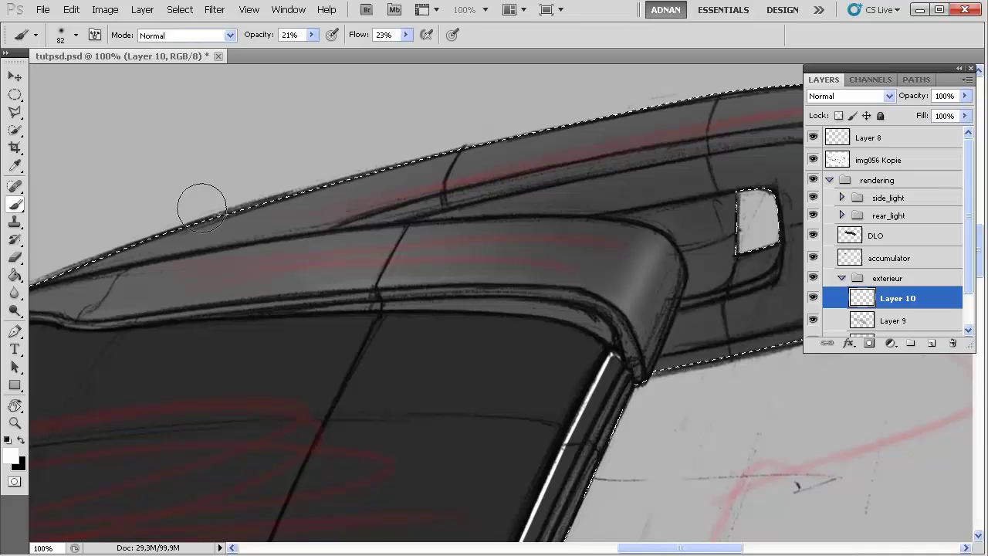
pyautogui.moveTo(176, 227)
pyautogui.mouseDown()
pyautogui.moveTo(255, 193)
pyautogui.moveTo(646, 109)
pyautogui.mouseUp()
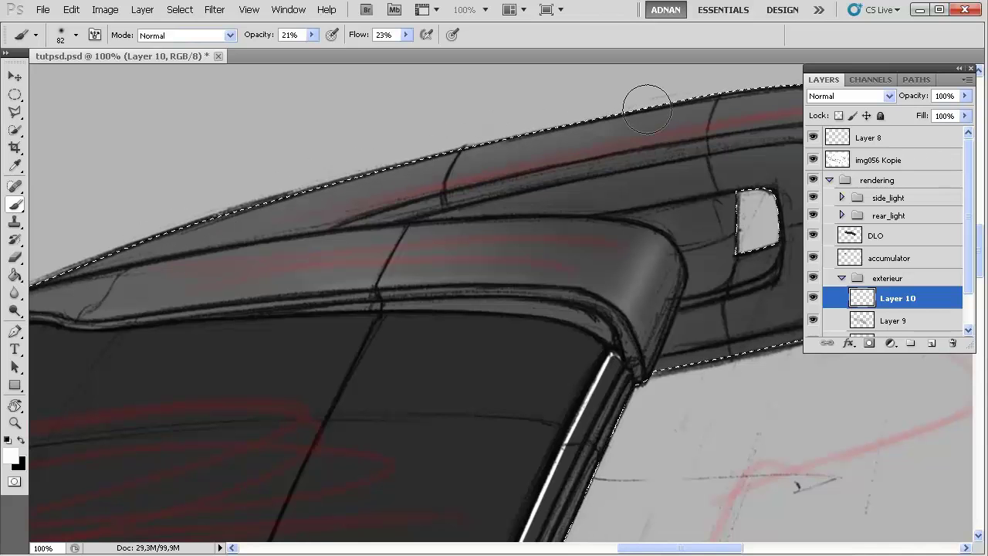
pyautogui.moveTo(320, 197)
pyautogui.mouseDown()
pyautogui.moveTo(663, 103)
pyautogui.moveTo(635, 128)
pyautogui.moveTo(540, 136)
pyautogui.mouseUp()
pyautogui.moveTo(432, 150); pyautogui.dragTo(619, 117)
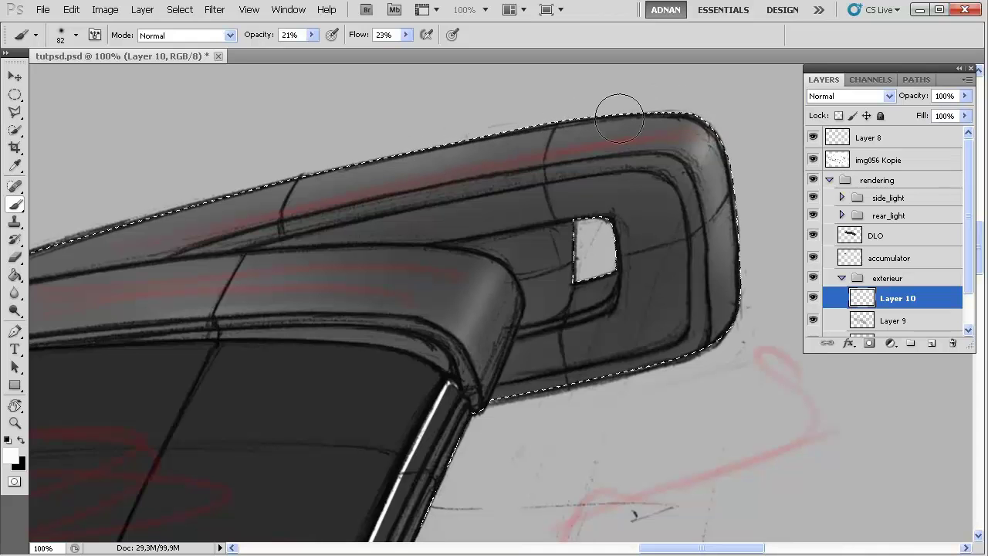
# Paint a broad soft highlight along the upper surface of the far front fender with the 82 px brush
pyautogui.moveTo(248, 219)
pyautogui.mouseDown()
pyautogui.moveTo(635, 161)
pyautogui.moveTo(496, 181)
pyautogui.moveTo(628, 132)
pyautogui.mouseUp()
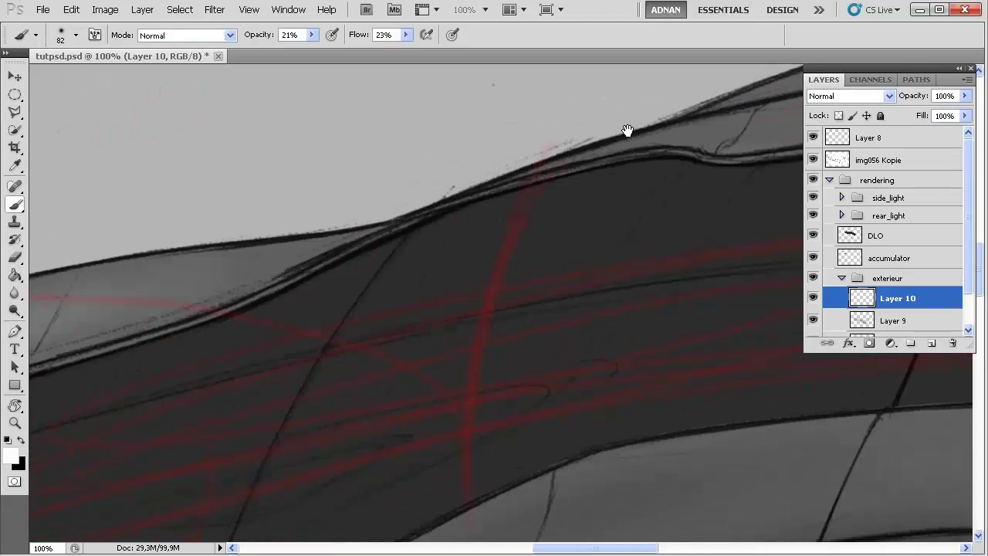
pyautogui.moveTo(344, 207); pyautogui.dragTo(575, 154)
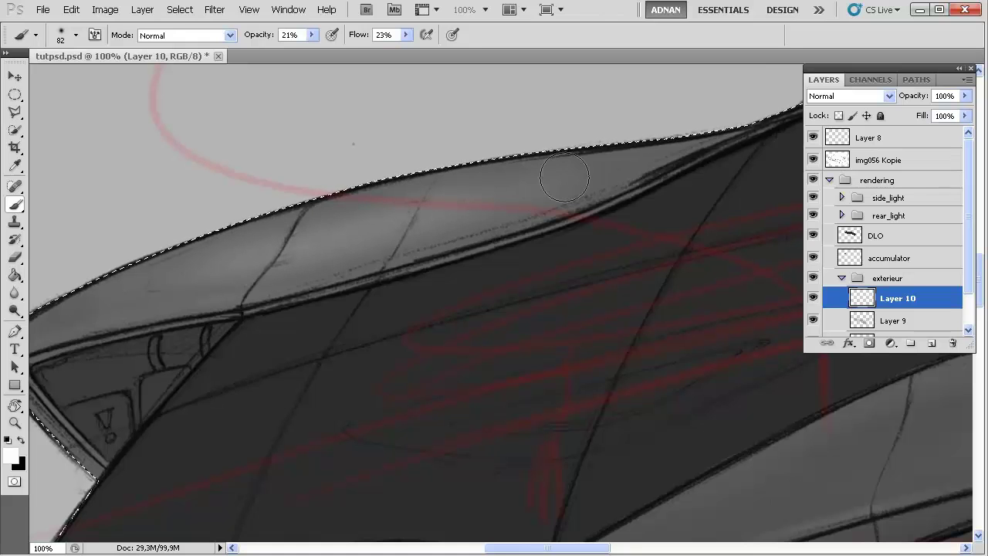
pyautogui.moveTo(365, 237); pyautogui.dragTo(566, 180)
pyautogui.hotkey('ctrl', 'shift', 'd')
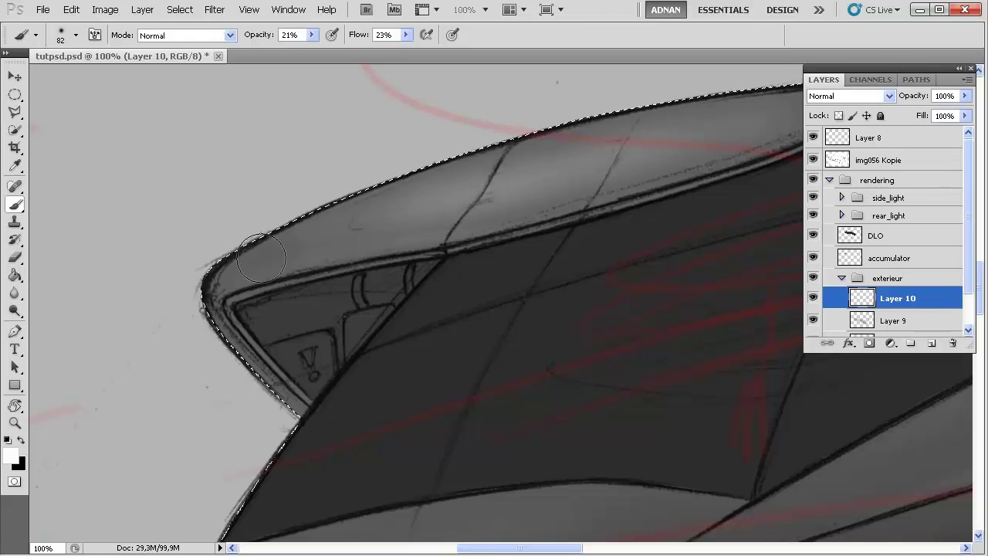
# Review the soft highlights from the front end and far front fender back toward the far shoulder
pyautogui.moveTo(382, 298); pyautogui.dragTo(419, 100)
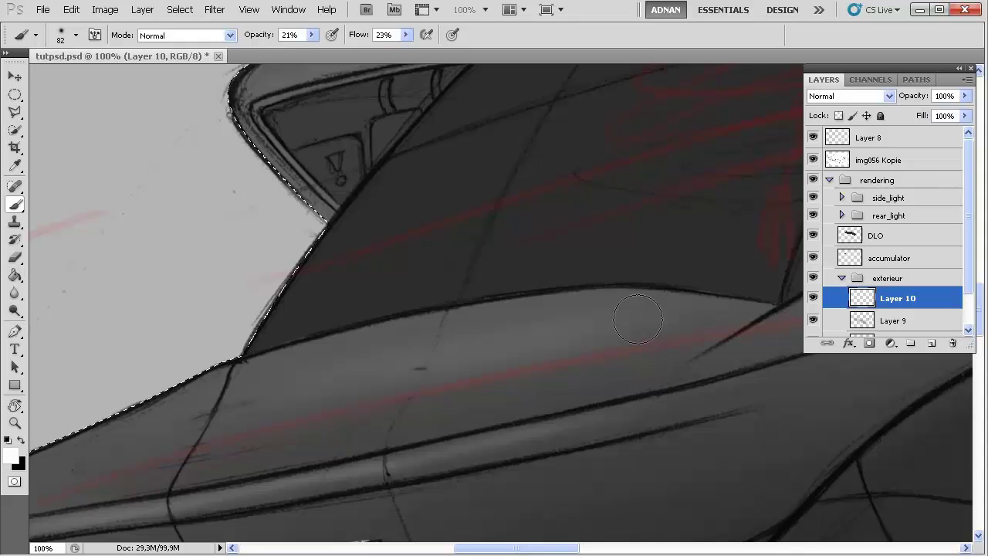
pyautogui.moveTo(256, 403); pyautogui.dragTo(512, 307)
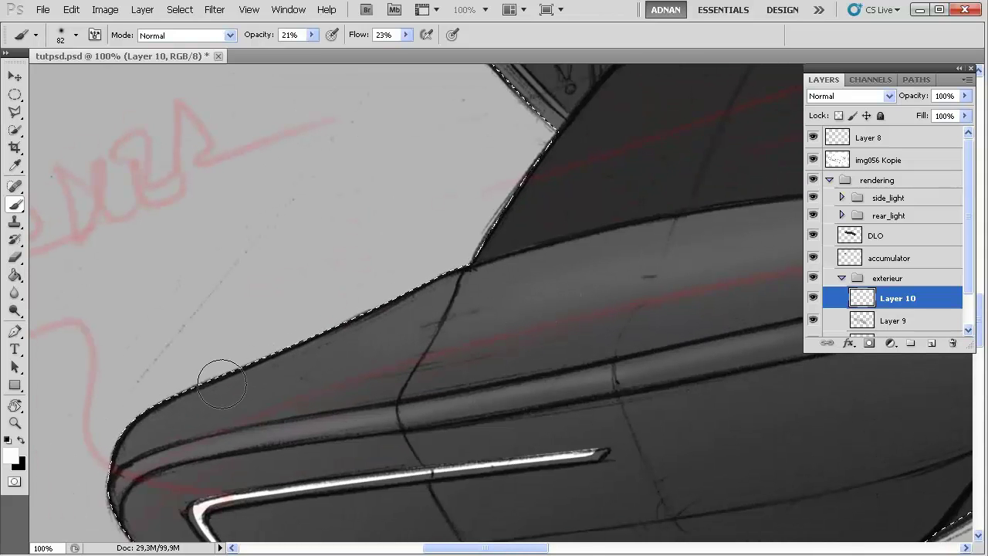
pyautogui.moveTo(593, 316); pyautogui.dragTo(277, 450)
pyautogui.moveTo(532, 269); pyautogui.dragTo(382, 474)
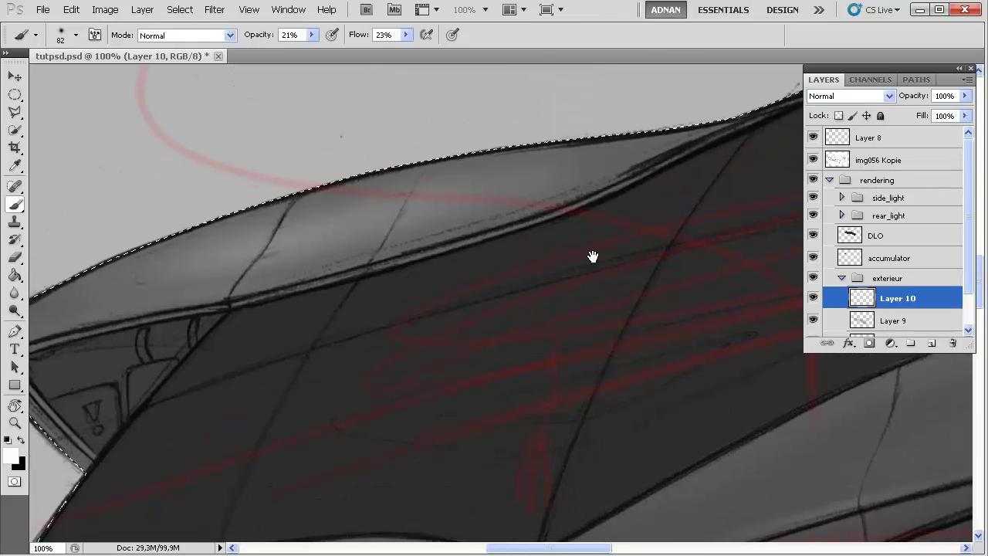
pyautogui.moveTo(620, 266); pyautogui.dragTo(701, 219)
pyautogui.moveTo(510, 318); pyautogui.dragTo(525, 301)
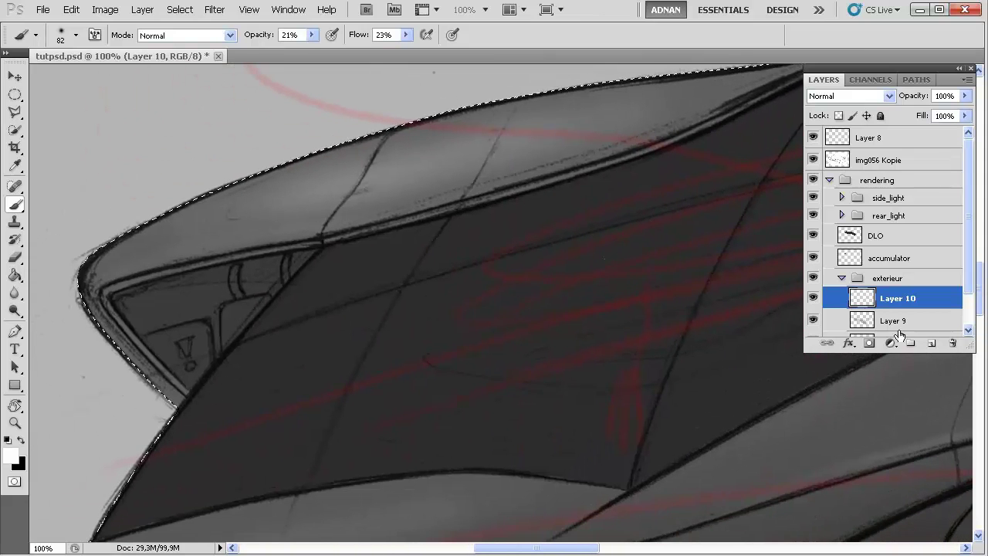
pyautogui.moveTo(679, 218); pyautogui.dragTo(274, 392)
pyautogui.moveTo(670, 252); pyautogui.dragTo(387, 326)
pyautogui.moveTo(631, 286); pyautogui.dragTo(409, 321)
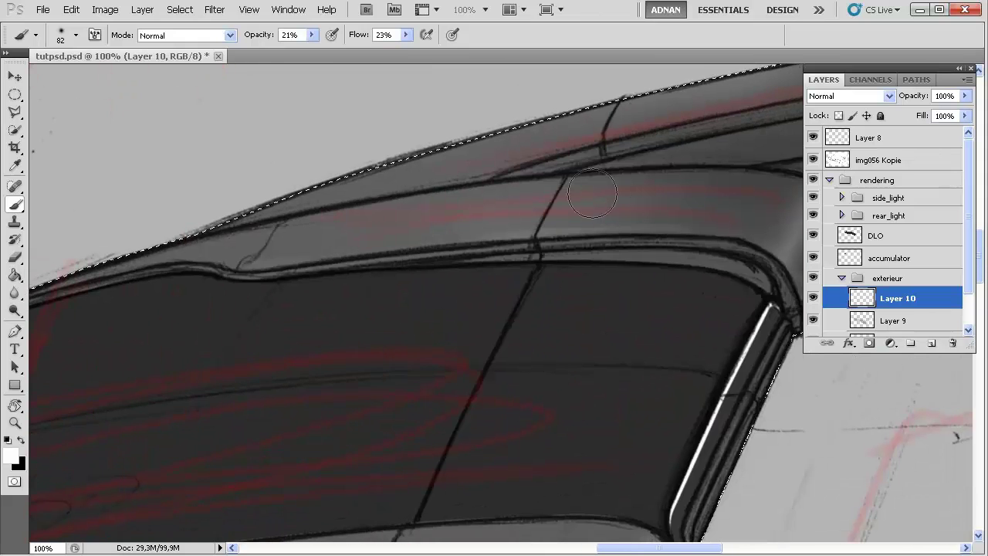
# Reduce the brush to 47 px and refine the highlight down the far rear fender's rear edge in a rotated view
pyautogui.moveTo(624, 177); pyautogui.dragTo(417, 275)
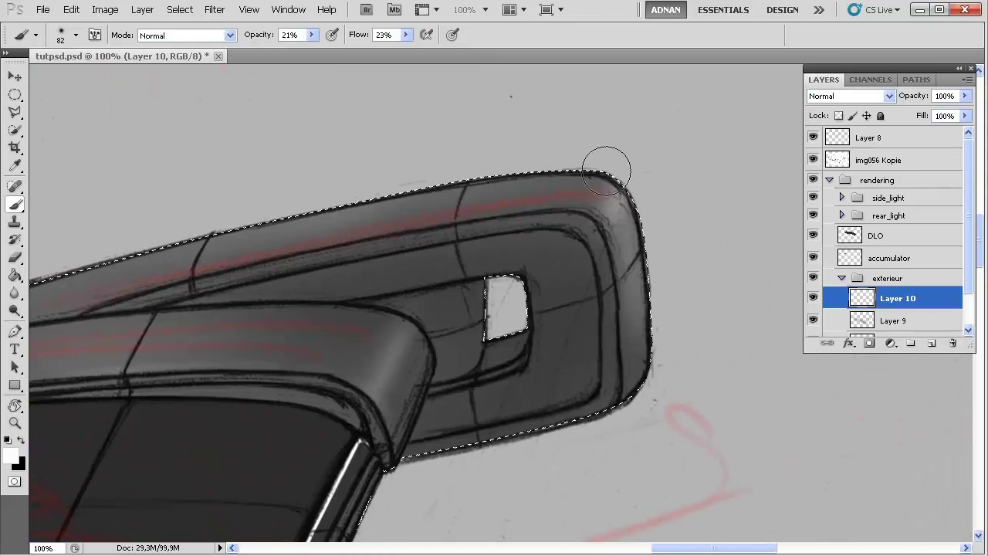
pyautogui.rightClick(626, 129)
pyautogui.click(680, 154)
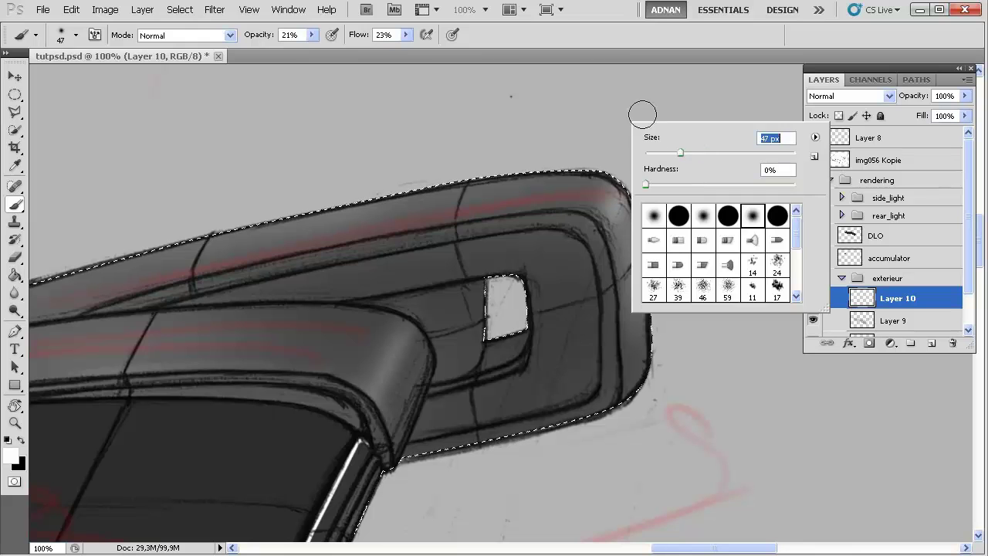
pyautogui.click(641, 115)
pyautogui.press('r')
pyautogui.moveTo(463, 307)
pyautogui.mouseDown()
pyautogui.moveTo(494, 258)
pyautogui.moveTo(467, 331)
pyautogui.mouseUp()
pyautogui.press('b')
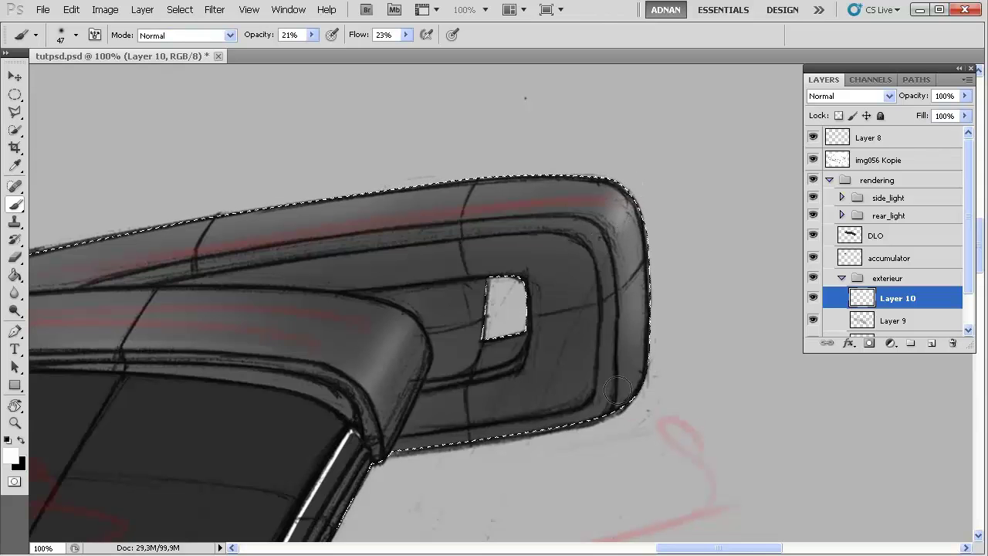
# Set the brush to 38 px and paint a bright highlight on the far shoulder above the notch in the window line
pyautogui.moveTo(449, 326); pyautogui.dragTo(747, 240)
pyautogui.moveTo(335, 324); pyautogui.dragTo(665, 254)
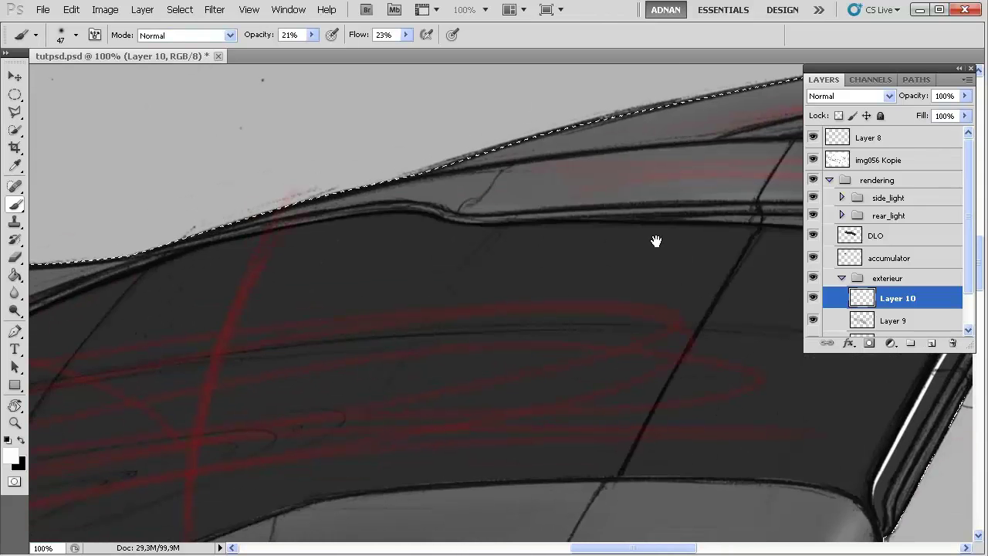
pyautogui.rightClick(482, 192)
pyautogui.moveTo(529, 222); pyautogui.dragTo(522, 222)
pyautogui.click(578, 185)
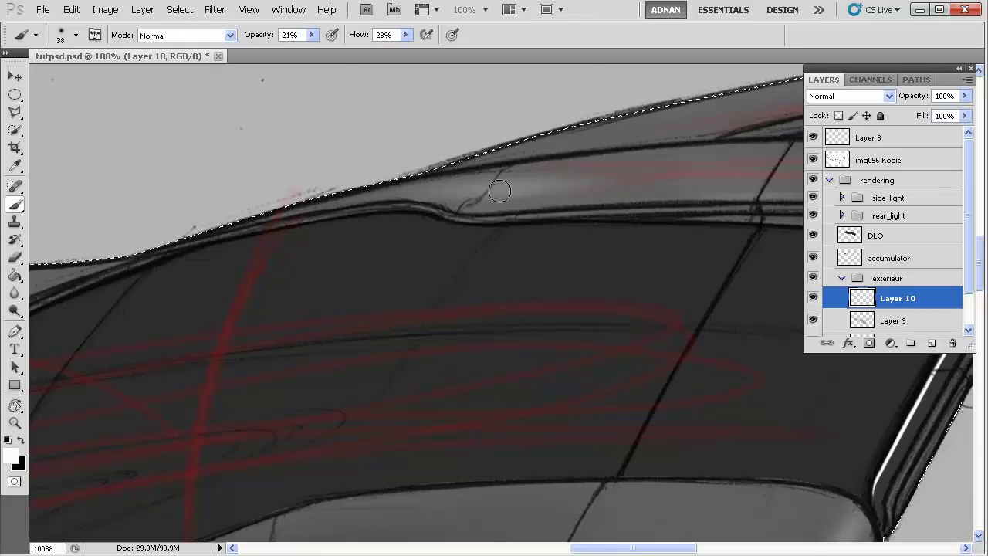
# Strengthen the highlight on the far front fender around its section line with the 38 px brush
pyautogui.moveTo(454, 288); pyautogui.dragTo(348, 292)
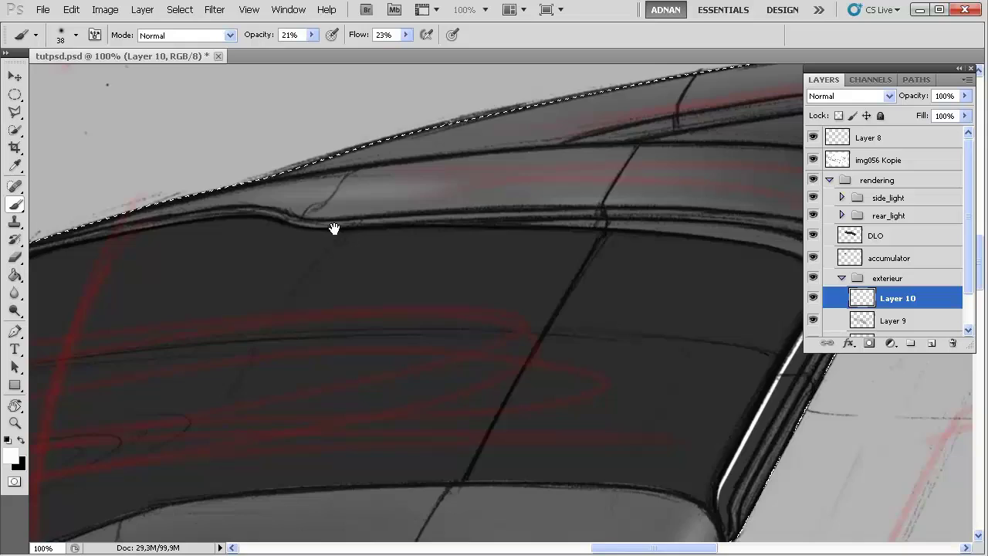
pyautogui.moveTo(331, 227); pyautogui.dragTo(628, 212)
pyautogui.moveTo(384, 244)
pyautogui.mouseDown()
pyautogui.moveTo(649, 200)
pyautogui.moveTo(654, 188)
pyautogui.mouseUp()
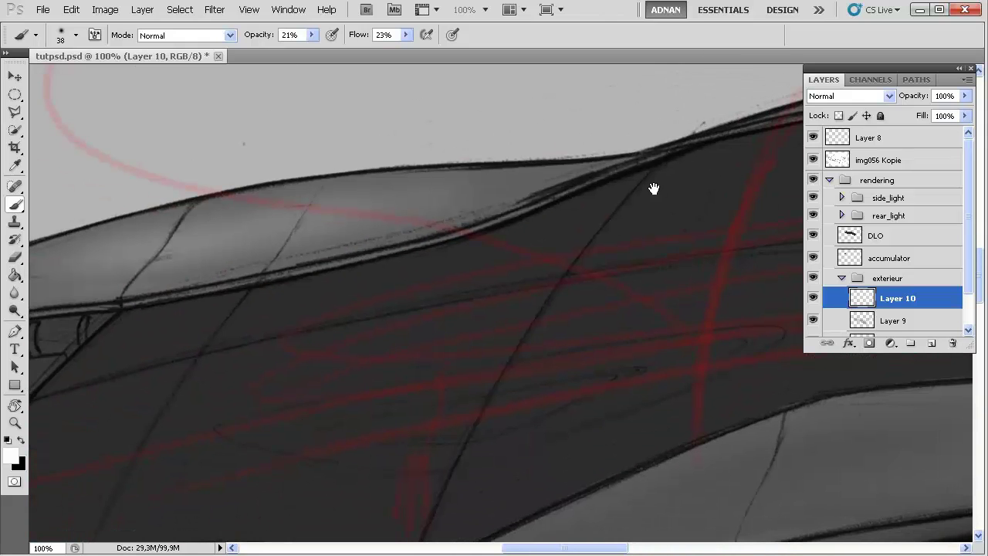
pyautogui.moveTo(248, 283); pyautogui.dragTo(495, 241)
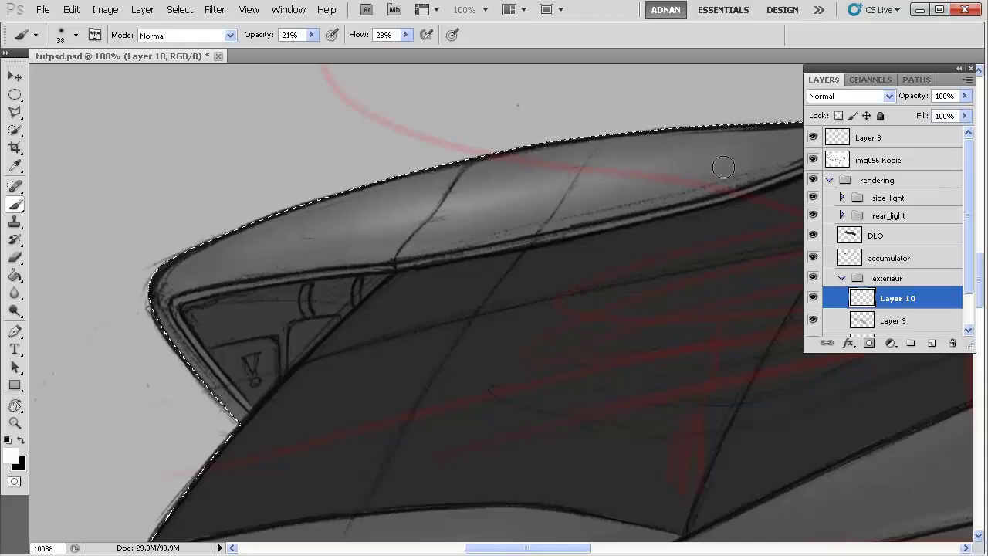
# Set the brush to 62 px and paint a soft highlight along the near shoulder on Layer 10
pyautogui.hotkey('ctrl', 'd')
pyautogui.hotkey('ctrl', '-')
pyautogui.hotkey('ctrl', '-')
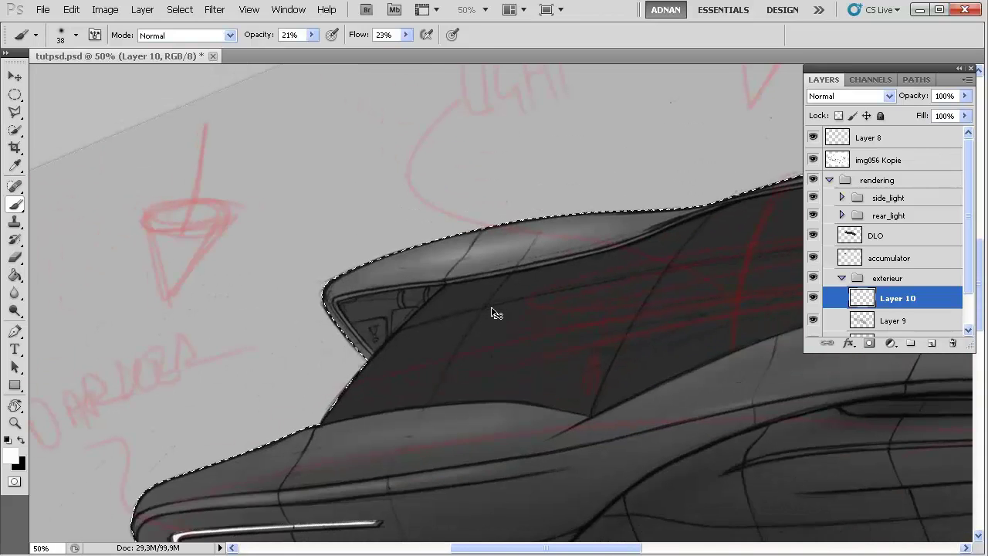
pyautogui.hotkey('ctrl', '-')
pyautogui.hotkey('ctrl', '+')
pyautogui.hotkey('ctrl', '+')
pyautogui.hotkey('ctrl', 'shift', 'd')
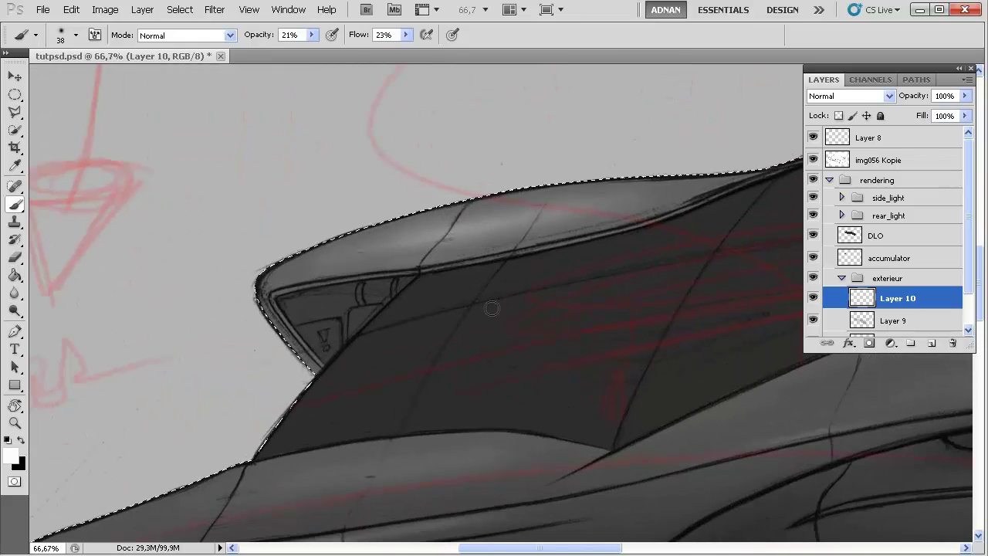
pyautogui.moveTo(492, 308); pyautogui.dragTo(353, 224)
pyautogui.moveTo(653, 219); pyautogui.dragTo(427, 270)
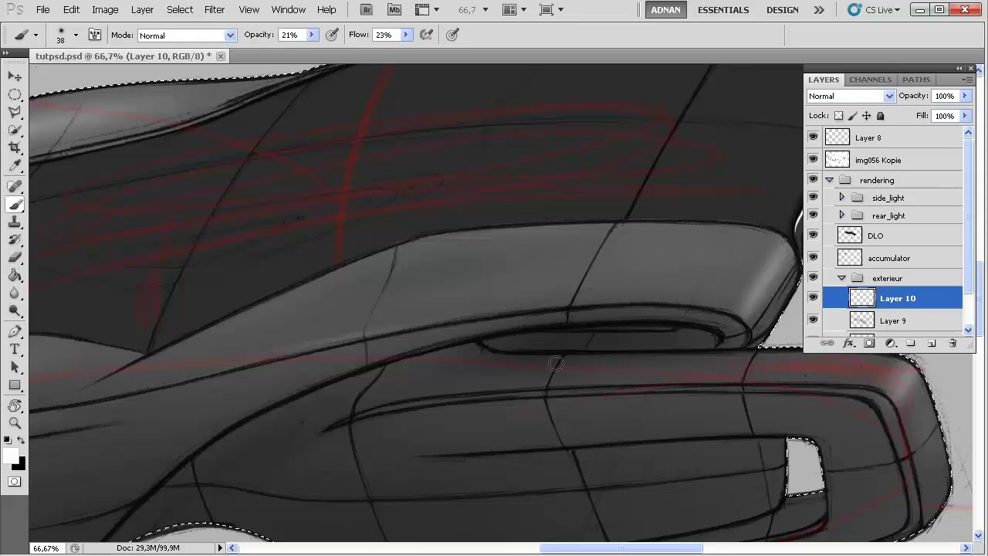
pyautogui.rightClick(629, 408)
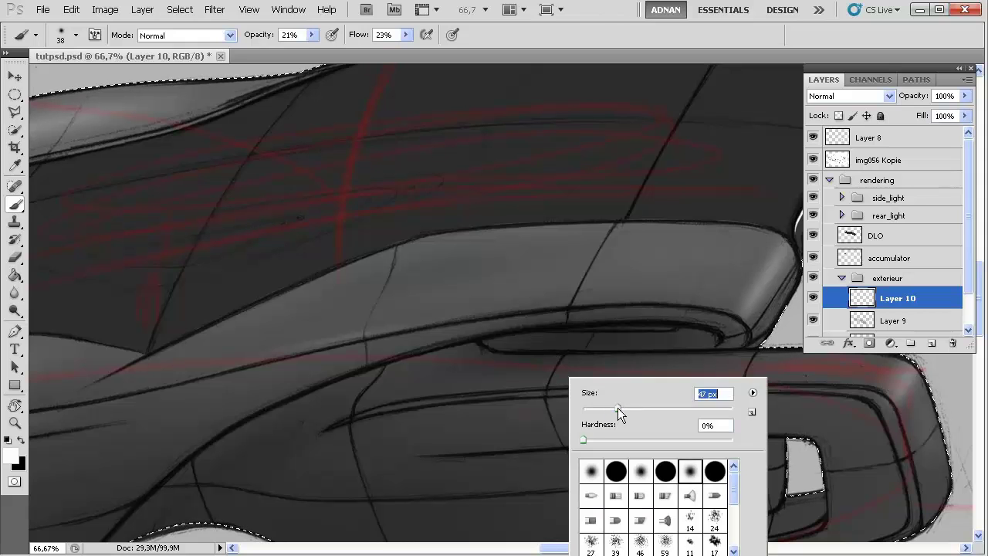
pyautogui.press('Return')
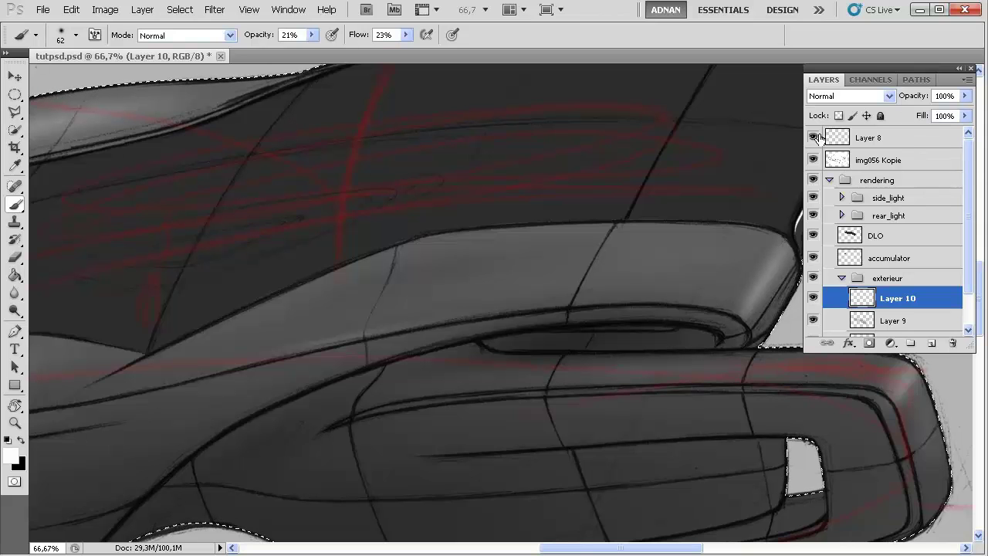
# Hide the red lighting notes on Layer 8 and move the layer list clear of the near shoulder
pyautogui.moveTo(871, 75); pyautogui.dragTo(882, 361)
pyautogui.moveTo(673, 340); pyautogui.dragTo(514, 301)
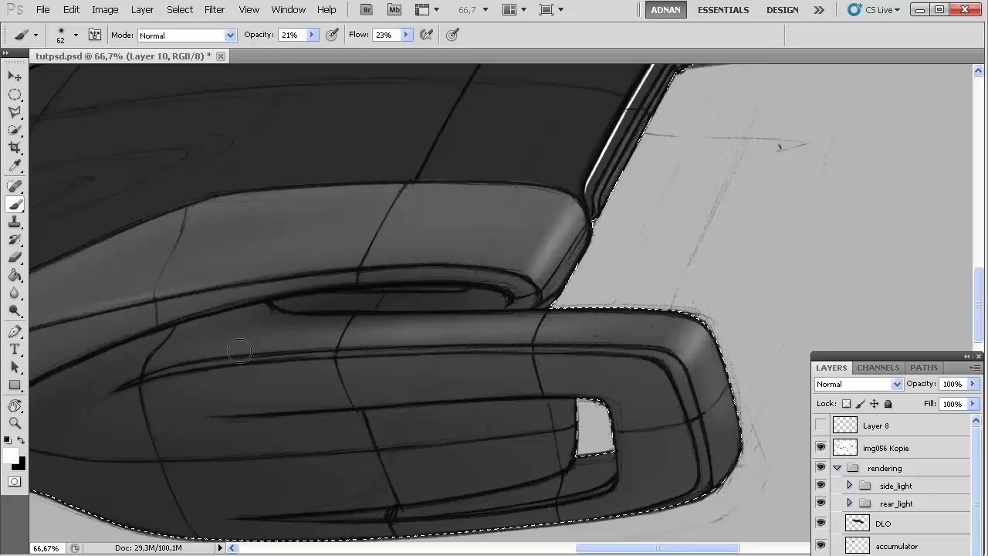
pyautogui.moveTo(161, 383); pyautogui.dragTo(490, 333)
# Reduce the brush to 22 px and refine the near shoulder's highlight along the window line
pyautogui.rightClick(569, 229)
pyautogui.click(608, 259)
pyautogui.moveTo(608, 259); pyautogui.dragTo(598, 260)
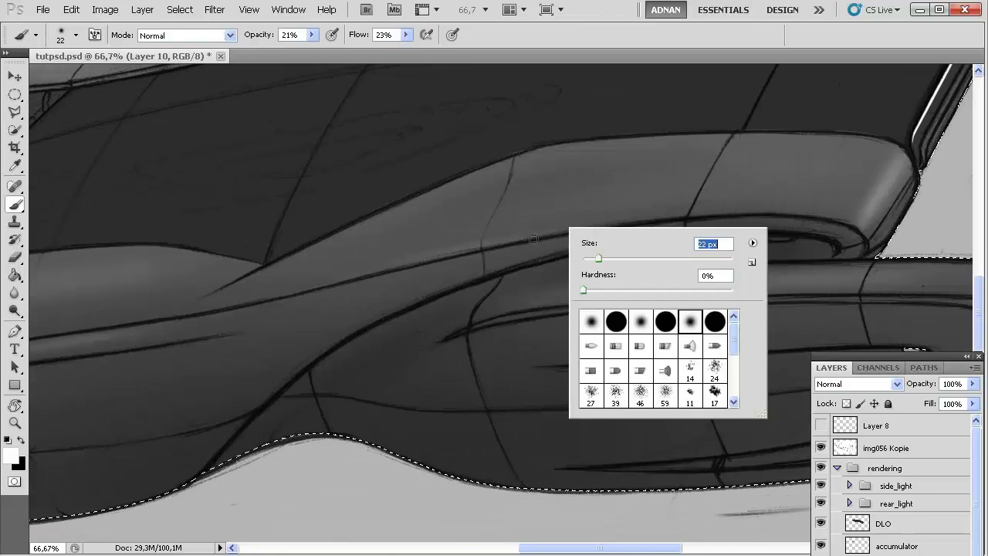
pyautogui.click(530, 237)
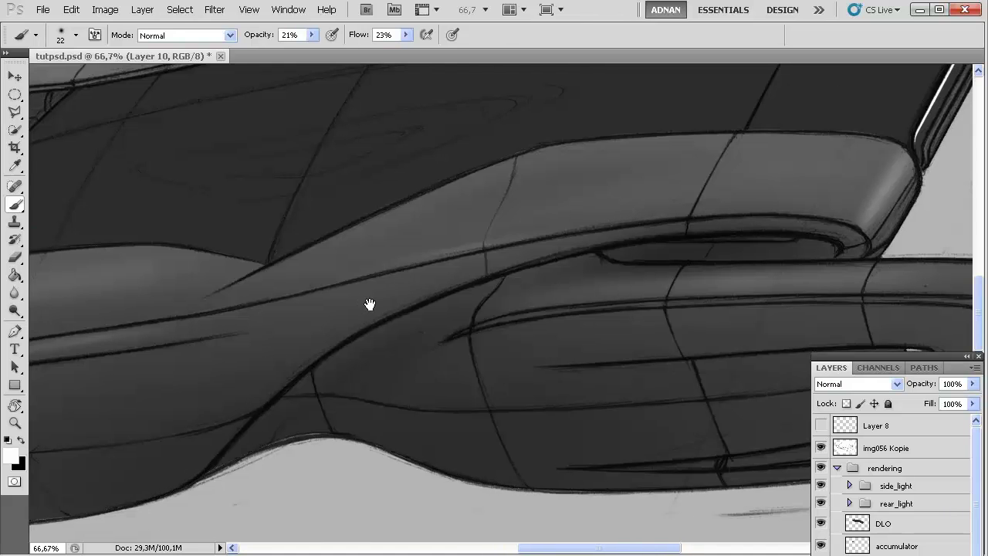
pyautogui.moveTo(369, 304)
pyautogui.mouseDown()
pyautogui.moveTo(419, 317)
pyautogui.moveTo(392, 322)
pyautogui.mouseUp()
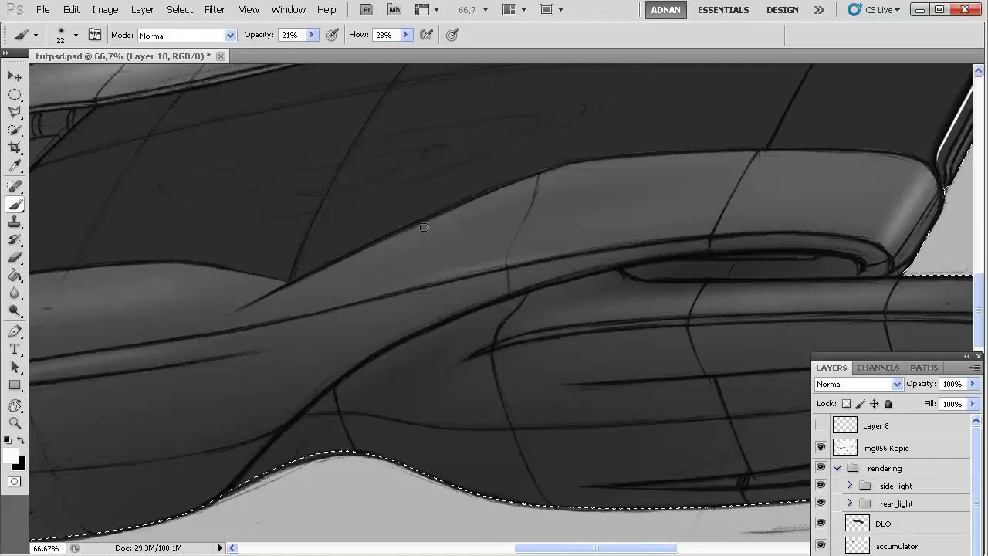
pyautogui.moveTo(367, 242)
pyautogui.mouseDown()
pyautogui.moveTo(734, 220)
pyautogui.moveTo(286, 285)
pyautogui.mouseUp()
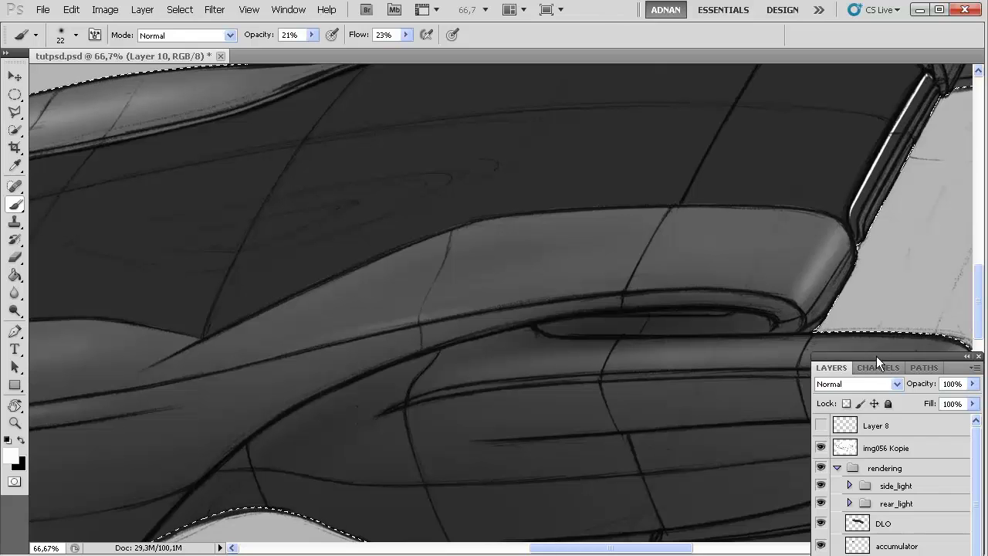
# Try a stronger white highlight around the near shoulder's section line on new Layer 11 with a 121 px brush
pyautogui.moveTo(876, 356)
pyautogui.mouseDown()
pyautogui.moveTo(821, 240)
pyautogui.moveTo(860, 271)
pyautogui.moveTo(874, 356)
pyautogui.mouseUp()
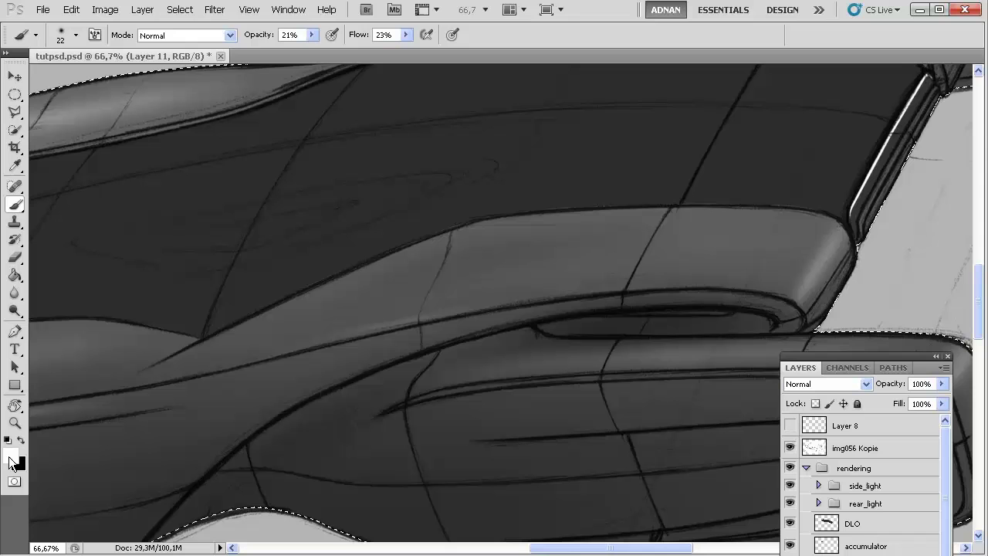
pyautogui.moveTo(841, 355); pyautogui.dragTo(865, 240)
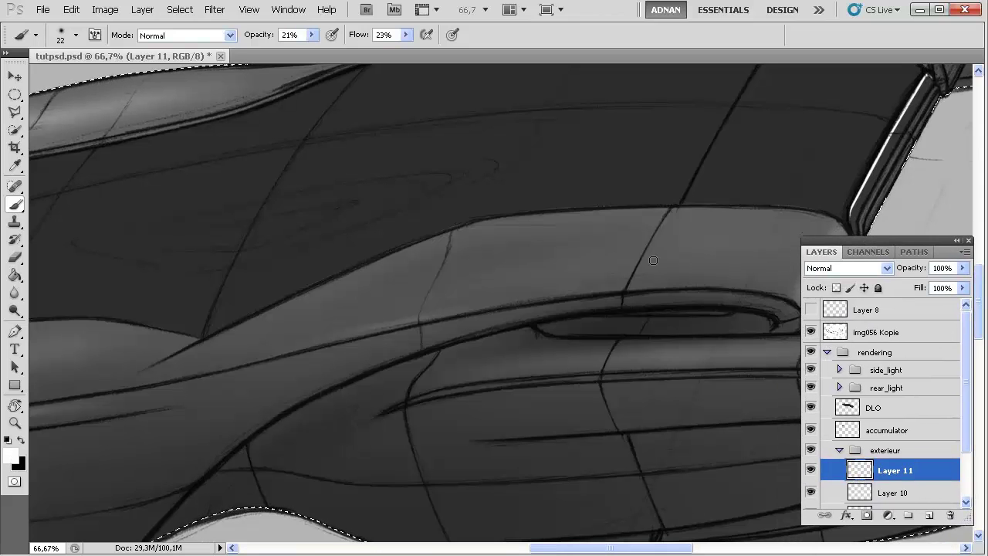
pyautogui.rightClick(475, 255)
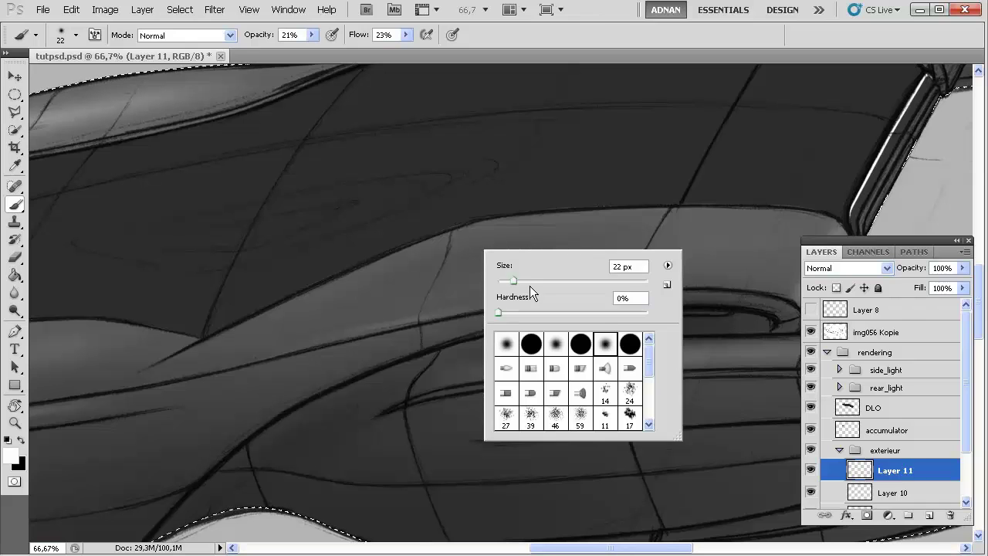
pyautogui.moveTo(414, 300)
pyautogui.mouseDown()
pyautogui.moveTo(700, 269)
pyautogui.moveTo(328, 297)
pyautogui.moveTo(541, 247)
pyautogui.moveTo(588, 304)
pyautogui.mouseUp()
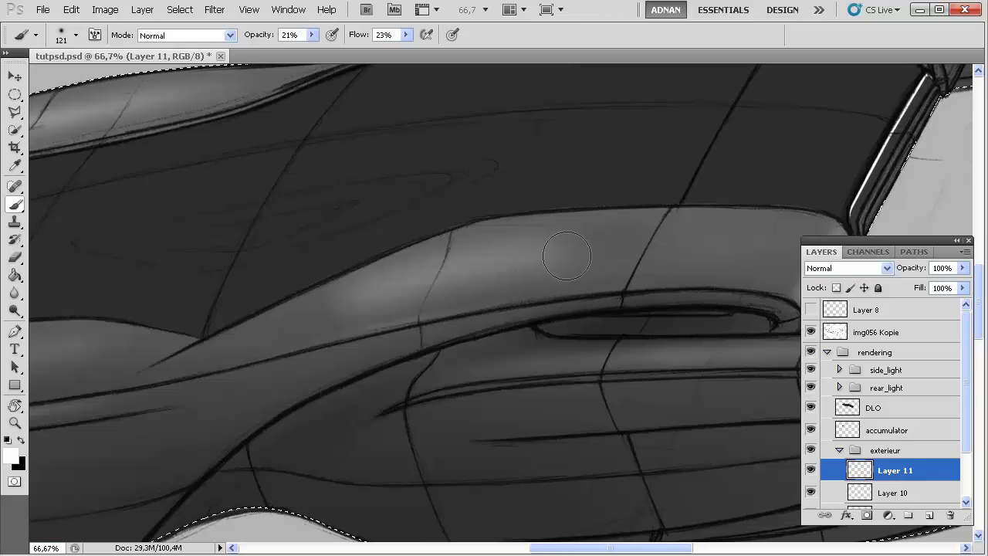
pyautogui.click(882, 497)
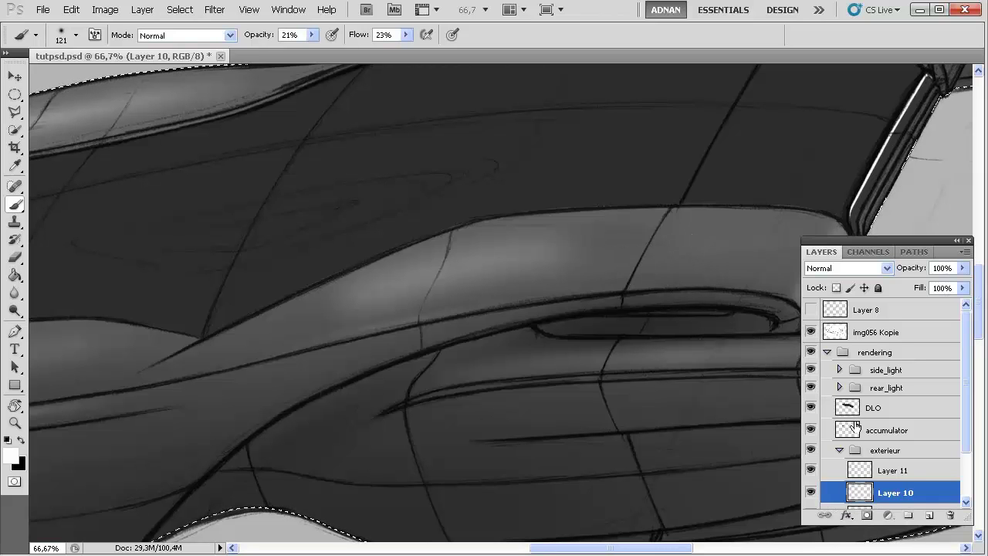
# Add Layer 12, switch to black and shade the near shoulder around its front section line with a 102 px brush
pyautogui.click(873, 478)
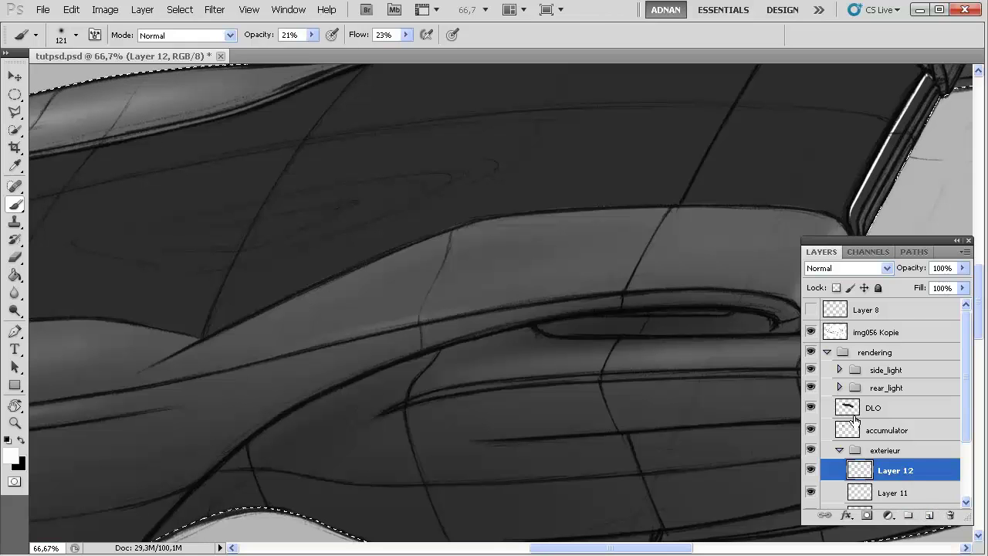
pyautogui.click(21, 442)
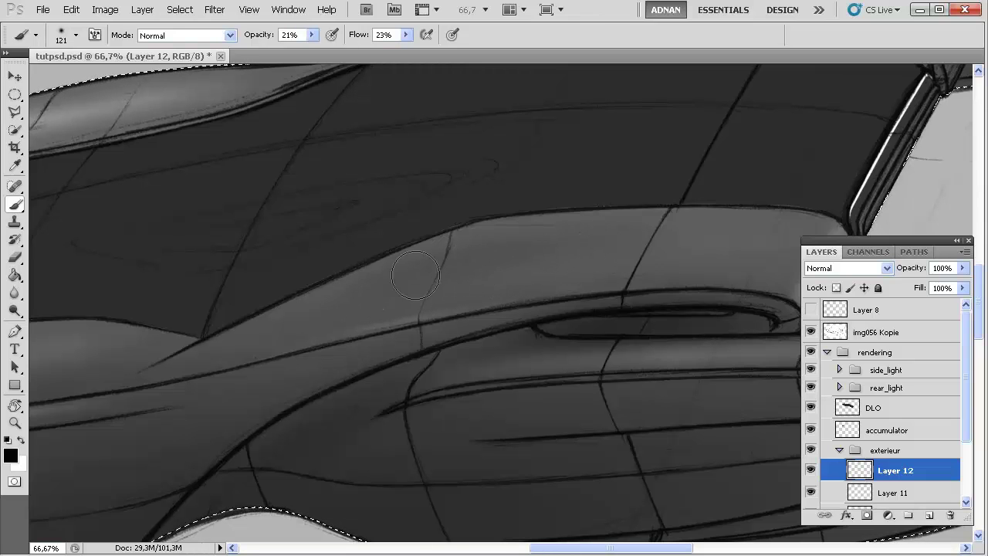
pyautogui.rightClick(461, 248)
pyautogui.click(372, 273)
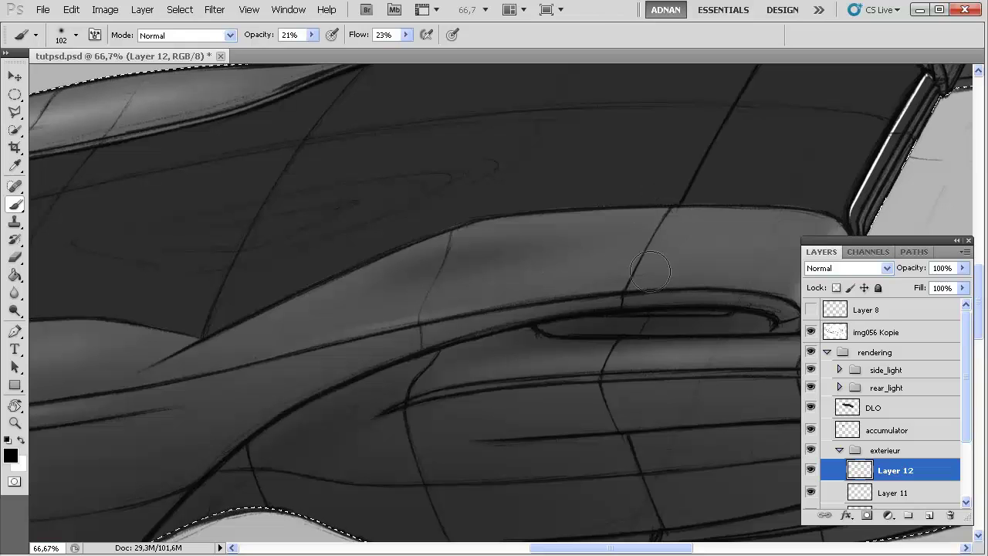
# Extend the dark shading along the near shoulder toward the front and rear with the 102 px brush
pyautogui.press('space')
pyautogui.moveTo(447, 301)
pyautogui.mouseDown()
pyautogui.moveTo(623, 270)
pyautogui.moveTo(393, 320)
pyautogui.moveTo(406, 330)
pyautogui.mouseUp()
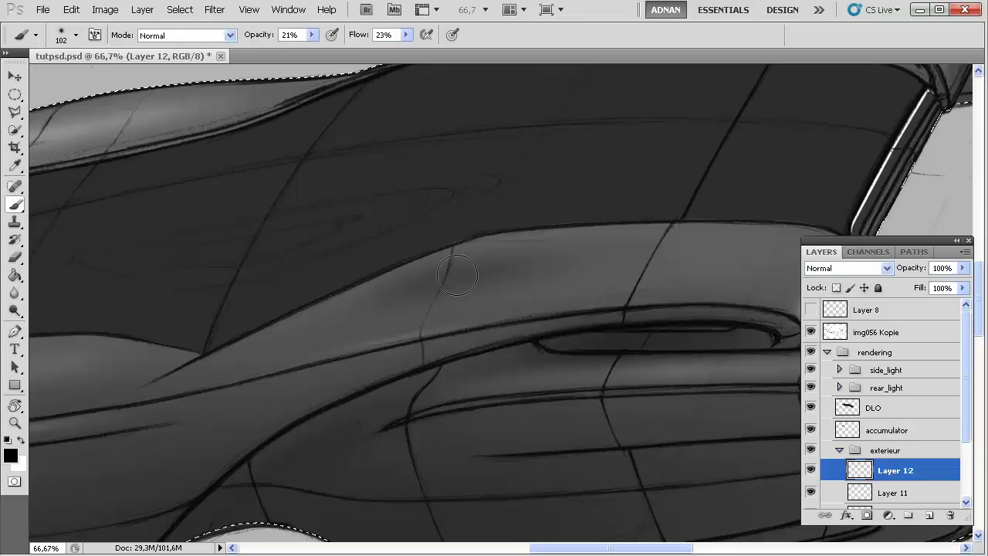
pyautogui.moveTo(142, 397); pyautogui.dragTo(340, 303)
pyautogui.moveTo(190, 376); pyautogui.dragTo(363, 306)
pyautogui.press('space')
pyautogui.moveTo(443, 313); pyautogui.dragTo(331, 342)
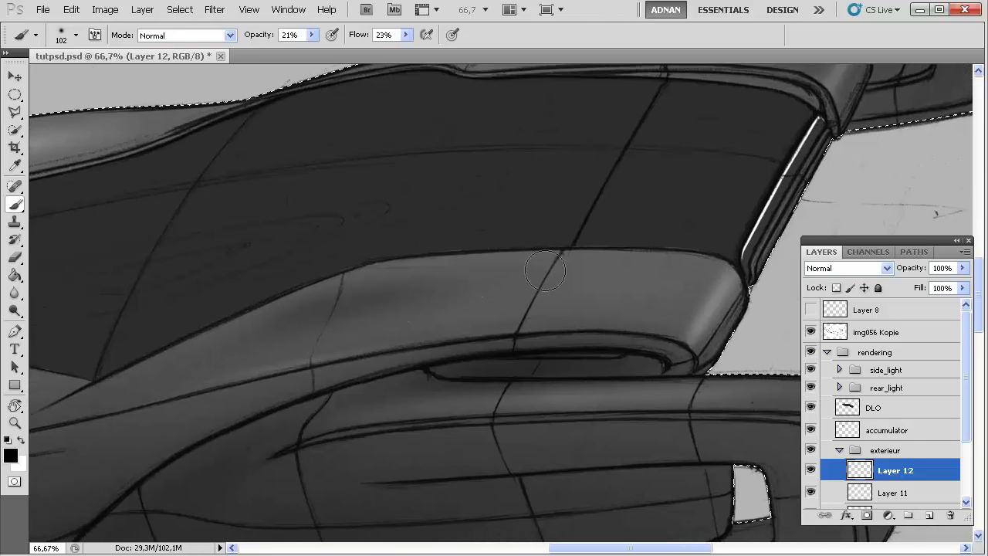
# Clean up the near shoulder's shading on Layer 12 with a soft 114 px eraser at 0% hardness
pyautogui.press('e')
pyautogui.rightClick(466, 281)
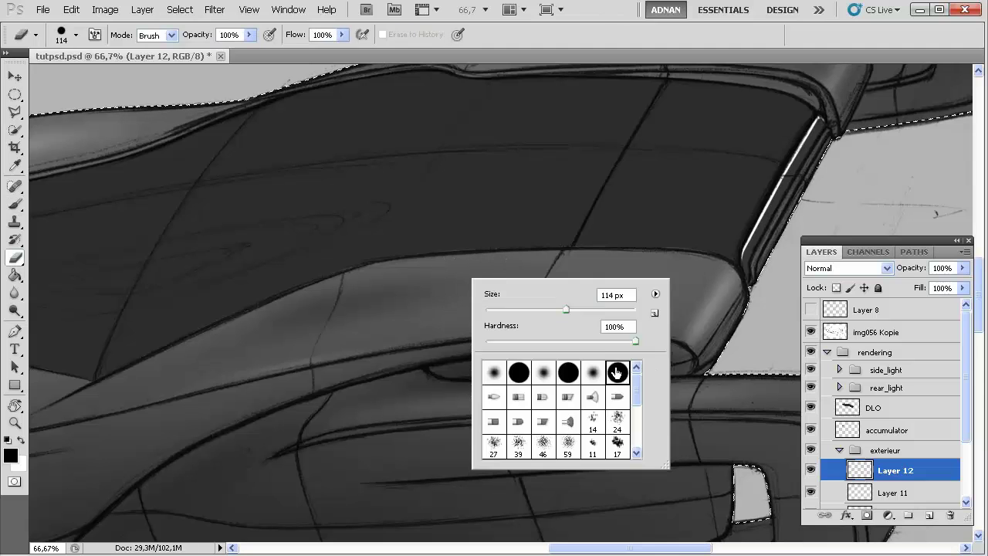
pyautogui.doubleClick(593, 372)
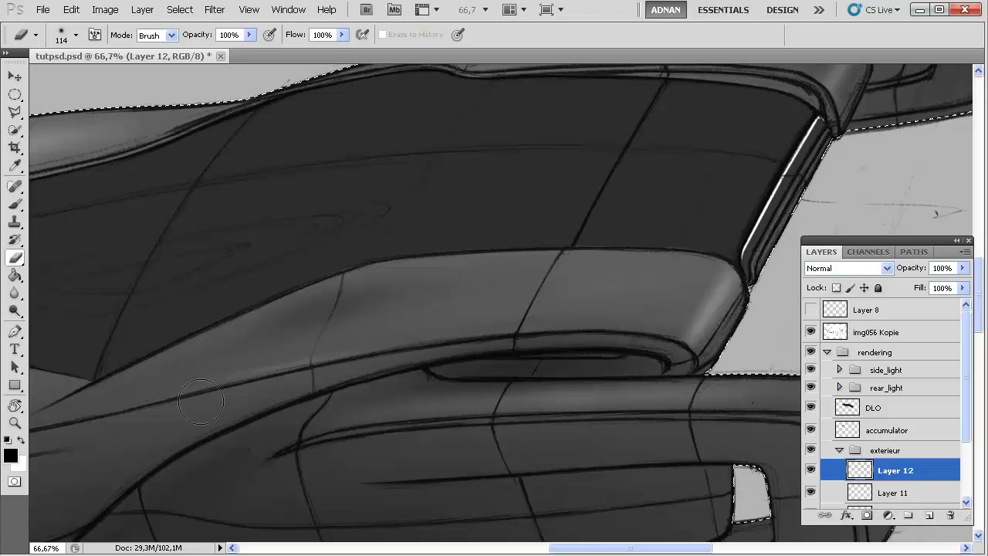
pyautogui.moveTo(317, 383); pyautogui.dragTo(527, 313)
# Add Layer 13 and shade the top of the near front fender in black with an 88 px brush
pyautogui.hotkey('ctrl', 'h')
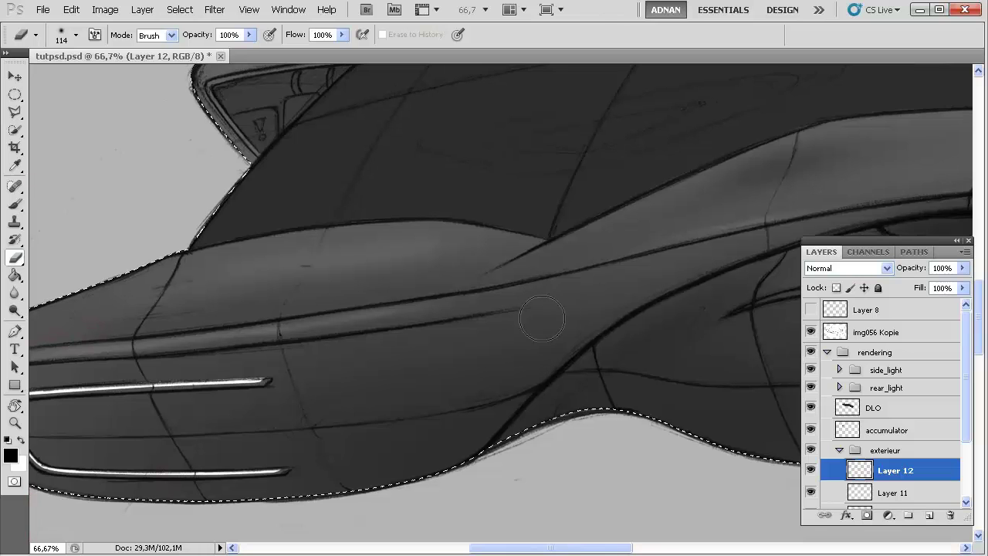
pyautogui.click(931, 516)
pyautogui.click(930, 515)
pyautogui.press('b')
pyautogui.moveTo(297, 280); pyautogui.dragTo(379, 293)
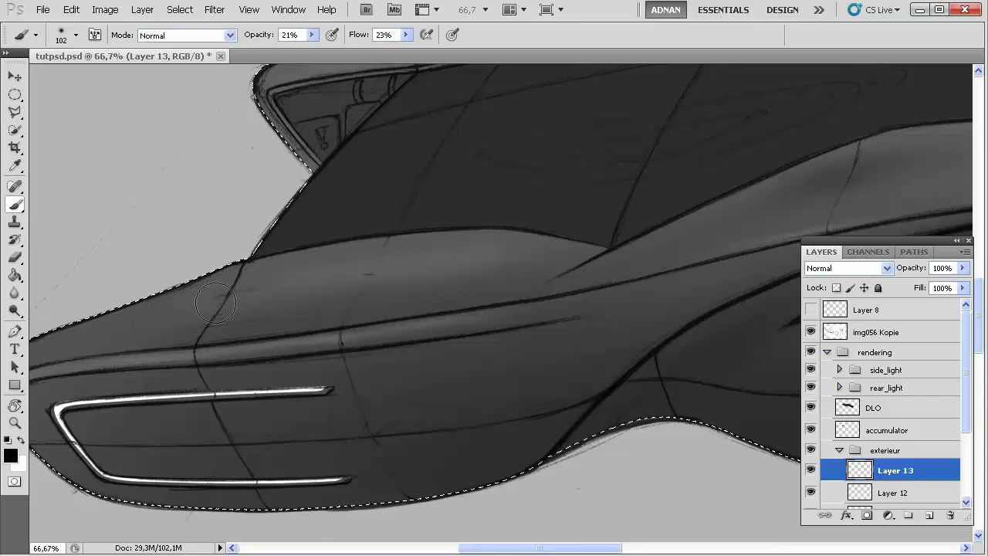
pyautogui.rightClick(349, 272)
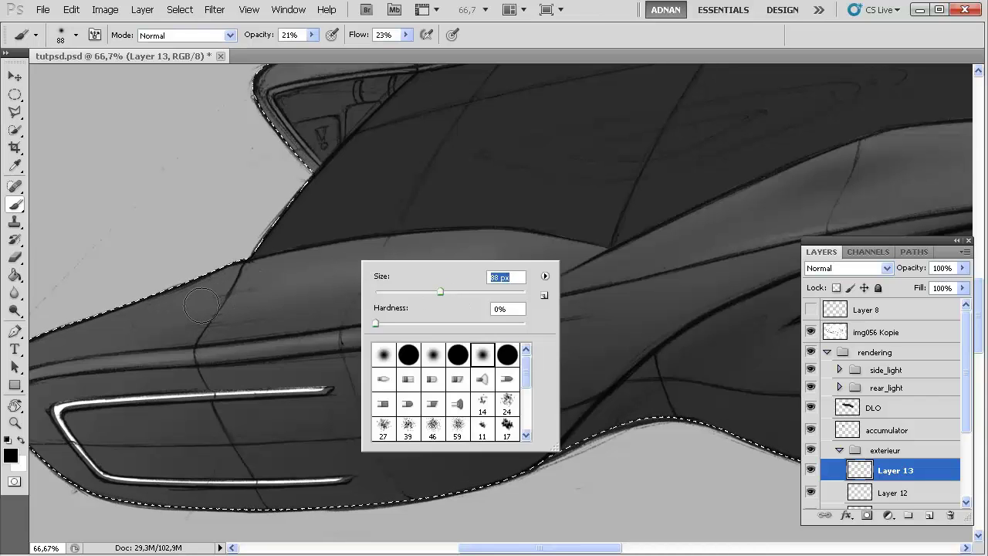
pyautogui.press('Return')
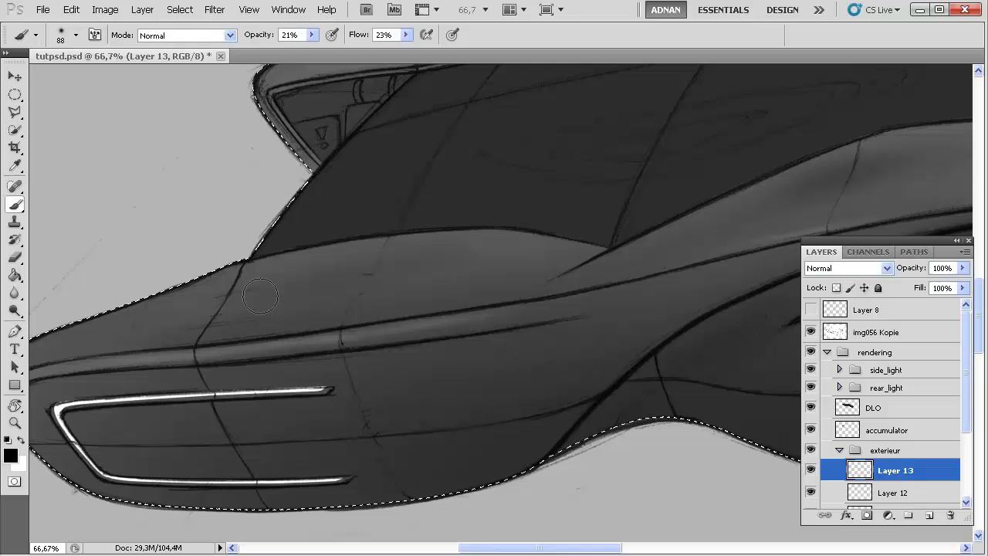
pyautogui.moveTo(342, 270); pyautogui.dragTo(592, 247)
# Enlarge the brush to 116 px and blend the shading along the near front fender below the window line
pyautogui.rightClick(376, 274)
pyautogui.moveTo(465, 308); pyautogui.dragTo(480, 308)
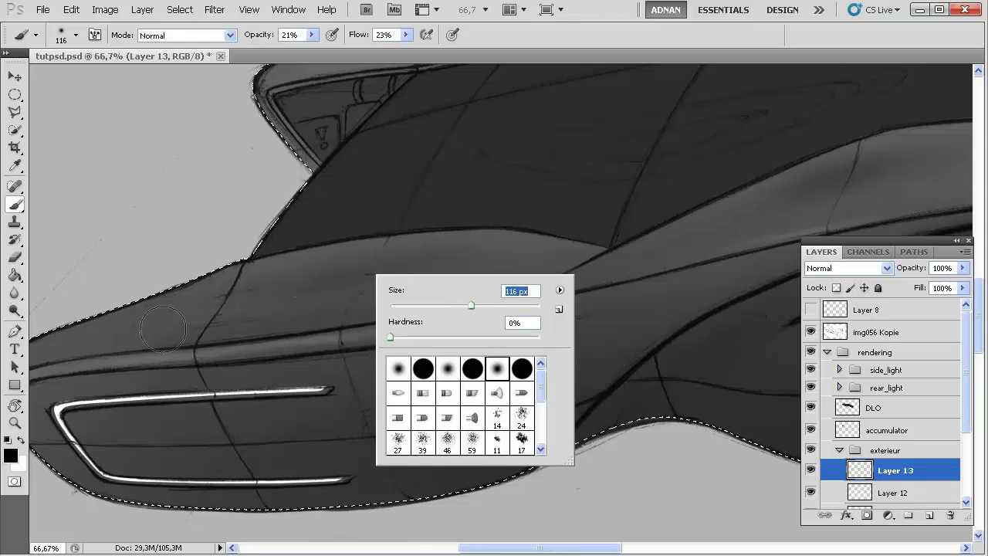
pyautogui.moveTo(290, 312)
pyautogui.mouseDown()
pyautogui.moveTo(532, 248)
pyautogui.moveTo(637, 261)
pyautogui.mouseUp()
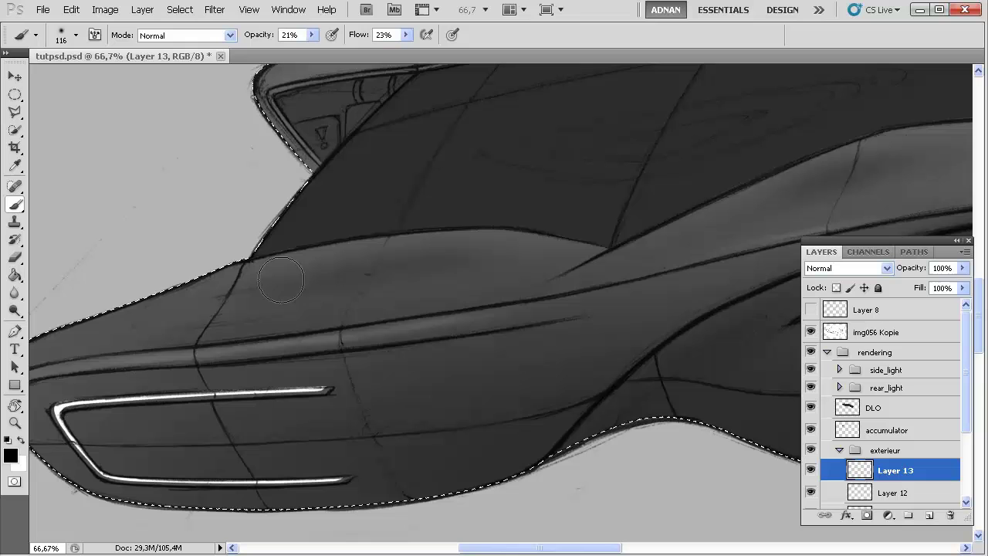
pyautogui.moveTo(186, 308); pyautogui.dragTo(731, 267)
pyautogui.moveTo(185, 307); pyautogui.dragTo(439, 269)
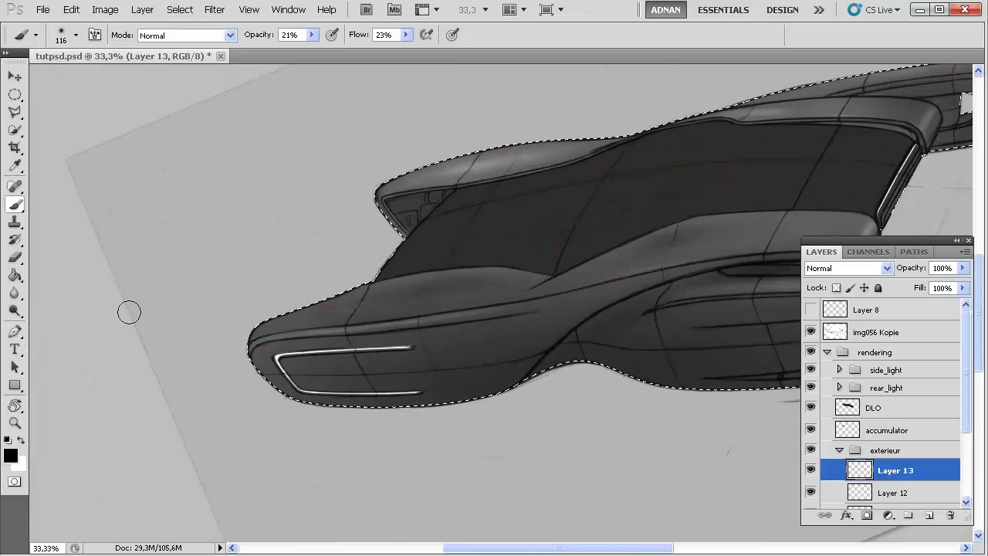
# Add Layer 14 and darken the lower body around the narrow waist with a 191 px black brush
pyautogui.hotkey('ctrl', '-')
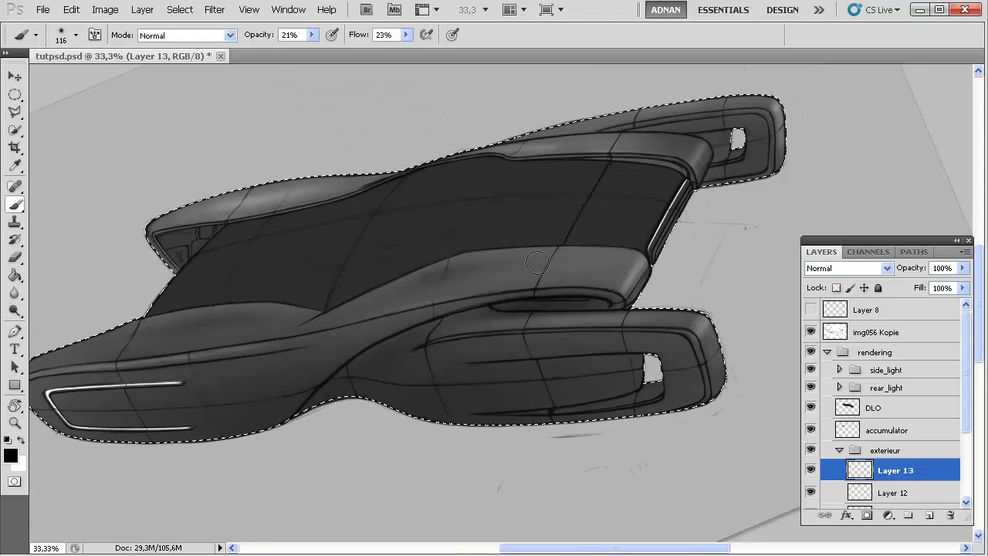
pyautogui.moveTo(524, 304); pyautogui.dragTo(440, 322)
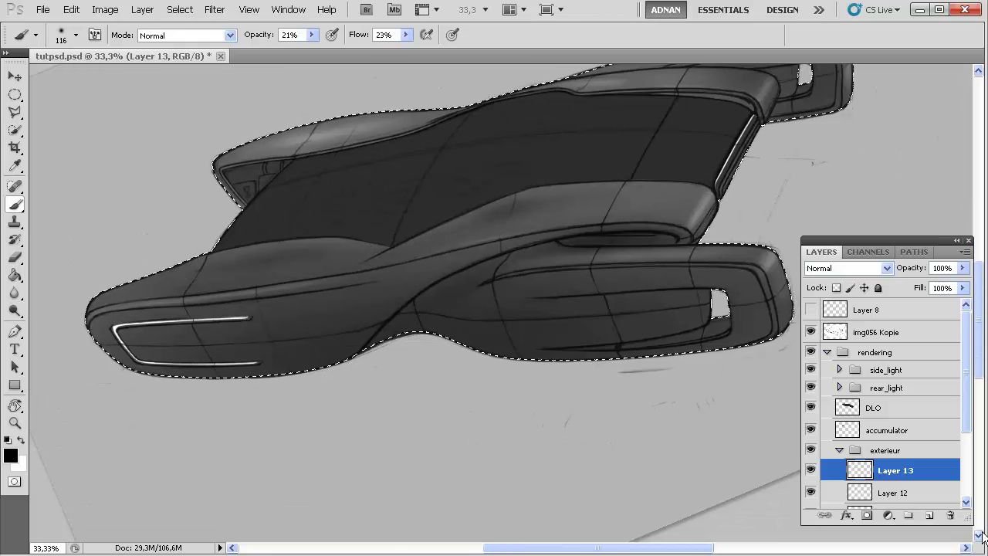
pyautogui.click(929, 514)
pyautogui.rightClick(412, 308)
pyautogui.moveTo(517, 341); pyautogui.dragTo(544, 342)
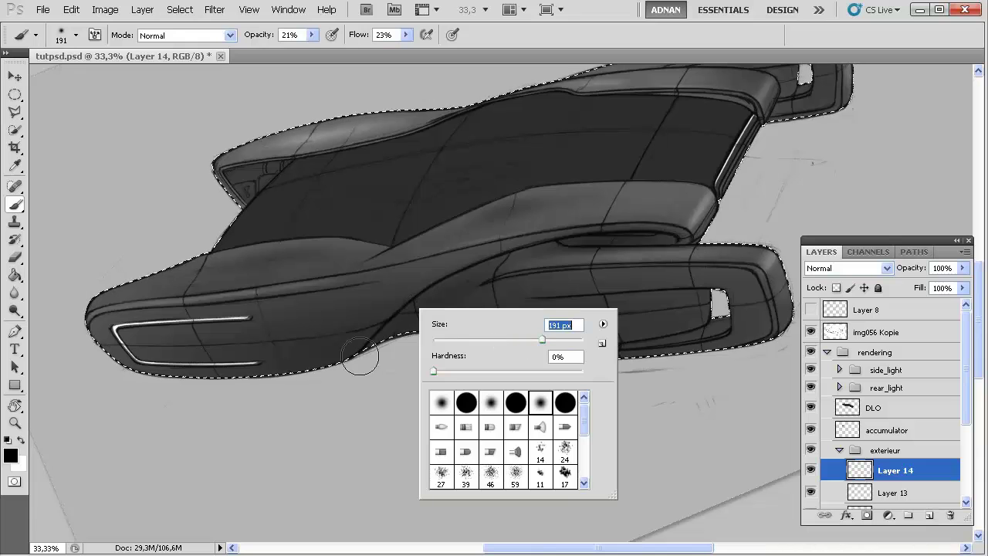
pyautogui.moveTo(362, 357)
pyautogui.mouseDown()
pyautogui.moveTo(536, 241)
pyautogui.moveTo(373, 356)
pyautogui.moveTo(560, 242)
pyautogui.moveTo(393, 333)
pyautogui.moveTo(571, 257)
pyautogui.moveTo(374, 348)
pyautogui.moveTo(611, 235)
pyautogui.moveTo(484, 277)
pyautogui.moveTo(449, 290)
pyautogui.moveTo(610, 242)
pyautogui.moveTo(436, 299)
pyautogui.moveTo(672, 230)
pyautogui.moveTo(519, 265)
pyautogui.moveTo(598, 244)
pyautogui.moveTo(674, 235)
pyautogui.moveTo(354, 352)
pyautogui.moveTo(507, 263)
pyautogui.moveTo(349, 367)
pyautogui.moveTo(481, 269)
pyautogui.moveTo(366, 354)
pyautogui.moveTo(543, 348)
pyautogui.moveTo(411, 321)
pyautogui.moveTo(387, 331)
pyautogui.moveTo(652, 370)
pyautogui.moveTo(440, 343)
pyautogui.moveTo(519, 362)
pyautogui.moveTo(550, 346)
pyautogui.moveTo(443, 344)
pyautogui.moveTo(613, 381)
pyautogui.moveTo(427, 337)
pyautogui.moveTo(648, 368)
pyautogui.moveTo(447, 351)
pyautogui.moveTo(628, 364)
pyautogui.moveTo(512, 355)
pyautogui.moveTo(539, 362)
pyautogui.moveTo(334, 376)
pyautogui.moveTo(372, 351)
pyautogui.mouseUp()
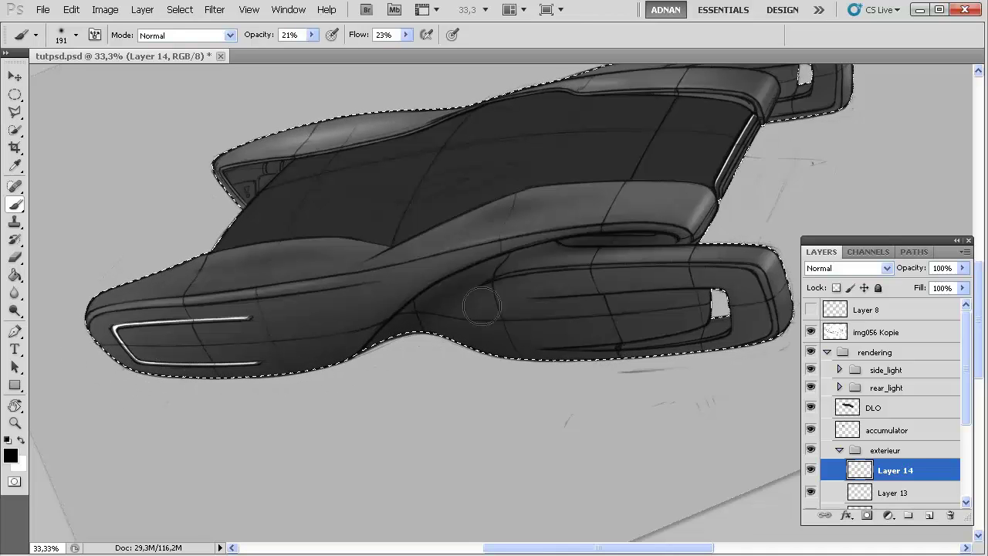
# Soften the waist shading on Layer 14 with a soft 114 px eraser at 0% hardness
pyautogui.press('e')
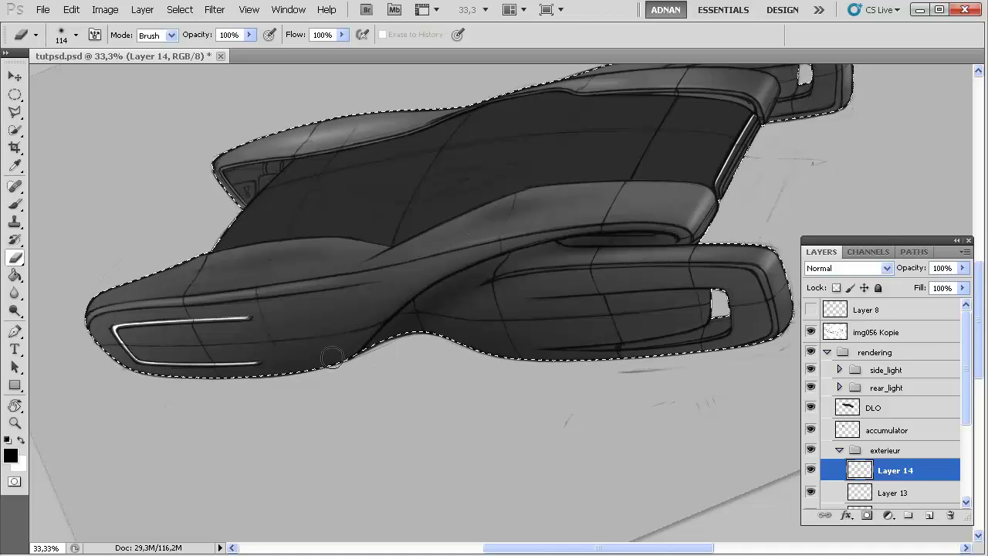
pyautogui.rightClick(419, 277)
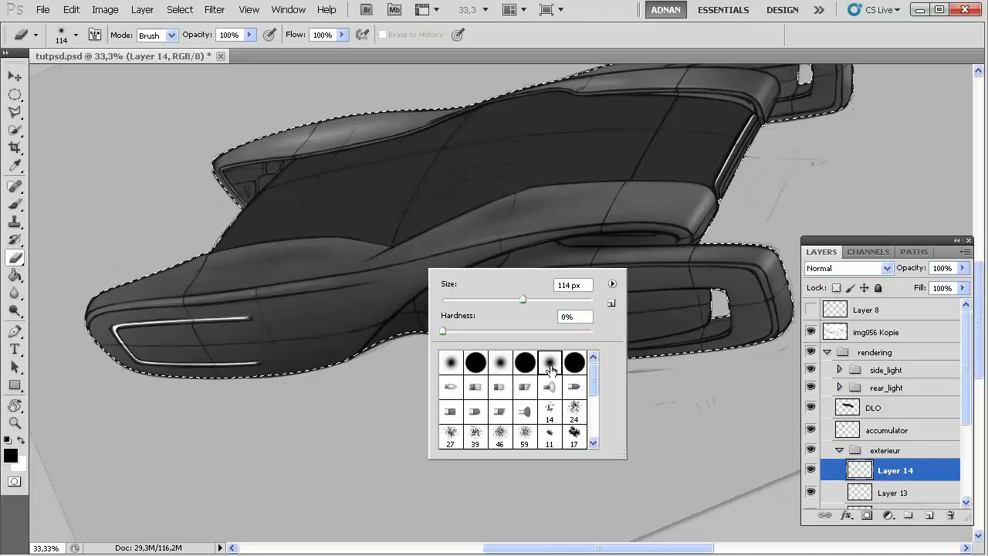
pyautogui.moveTo(466, 333); pyautogui.dragTo(471, 331)
pyautogui.press('Return')
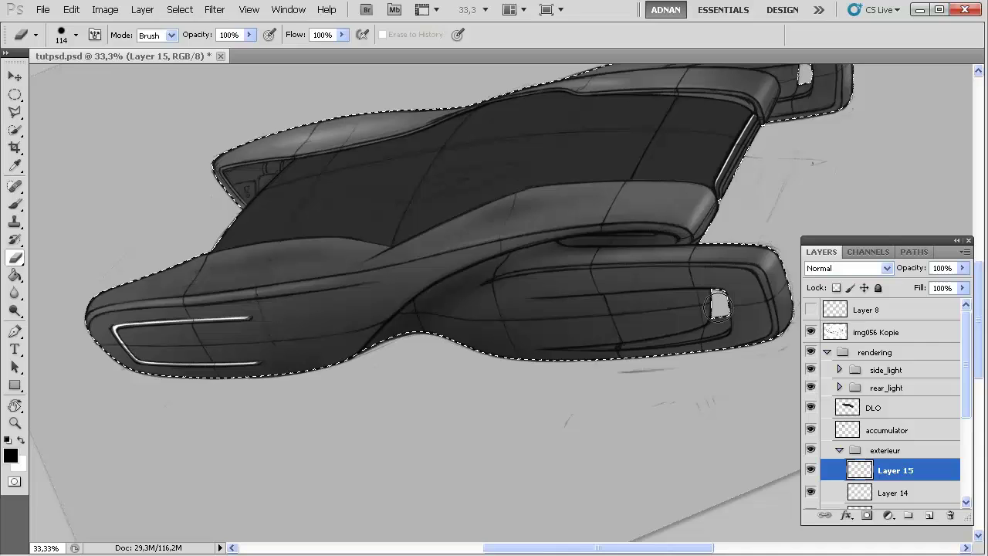
# Add Layer 16, darken the near rear fender's side recess with the 191 px brush and switch to the Eraser
pyautogui.press('b')
pyautogui.moveTo(544, 302); pyautogui.dragTo(647, 352)
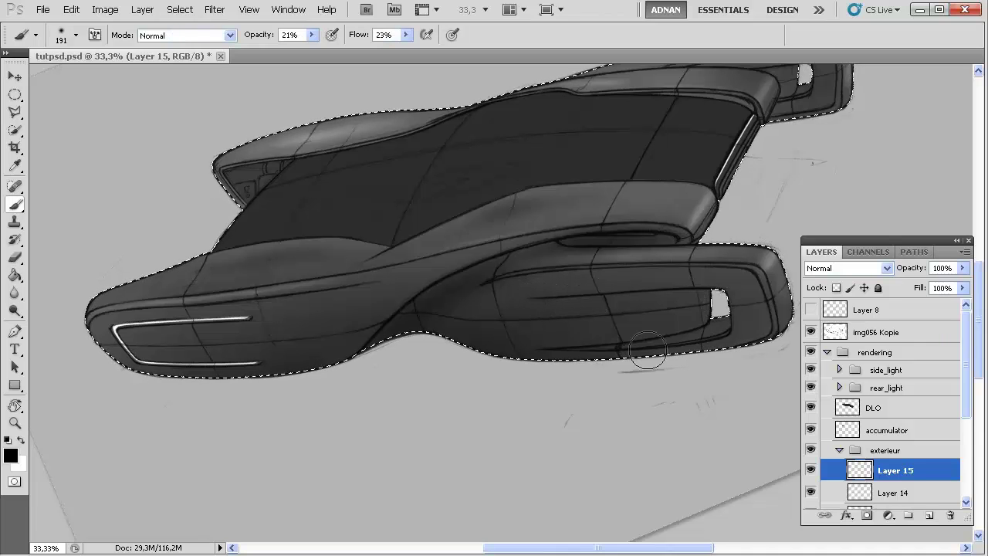
pyautogui.click(928, 516)
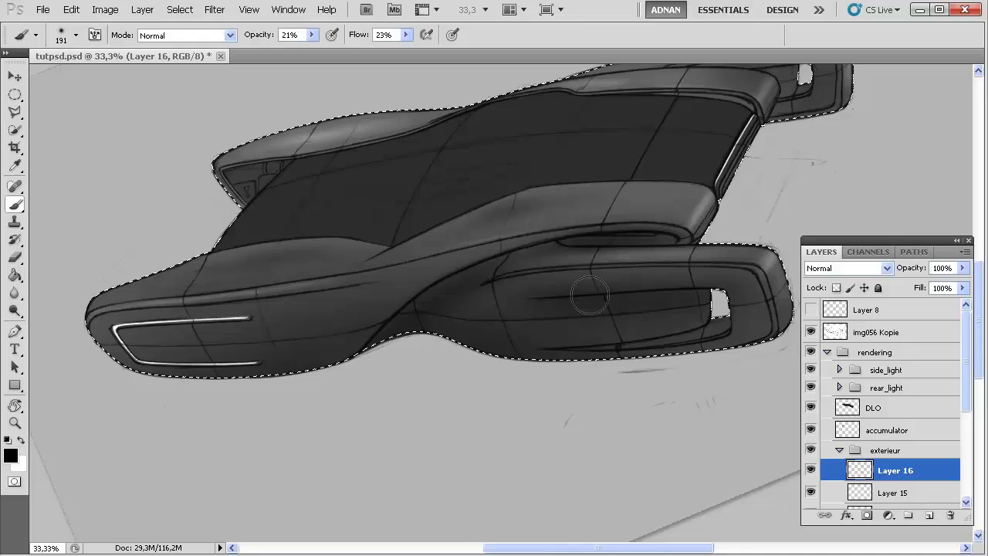
pyautogui.moveTo(625, 297)
pyautogui.mouseDown()
pyautogui.moveTo(491, 292)
pyautogui.moveTo(755, 307)
pyautogui.moveTo(750, 294)
pyautogui.moveTo(635, 278)
pyautogui.moveTo(512, 283)
pyautogui.moveTo(674, 270)
pyautogui.moveTo(511, 281)
pyautogui.mouseUp()
pyautogui.press('e')
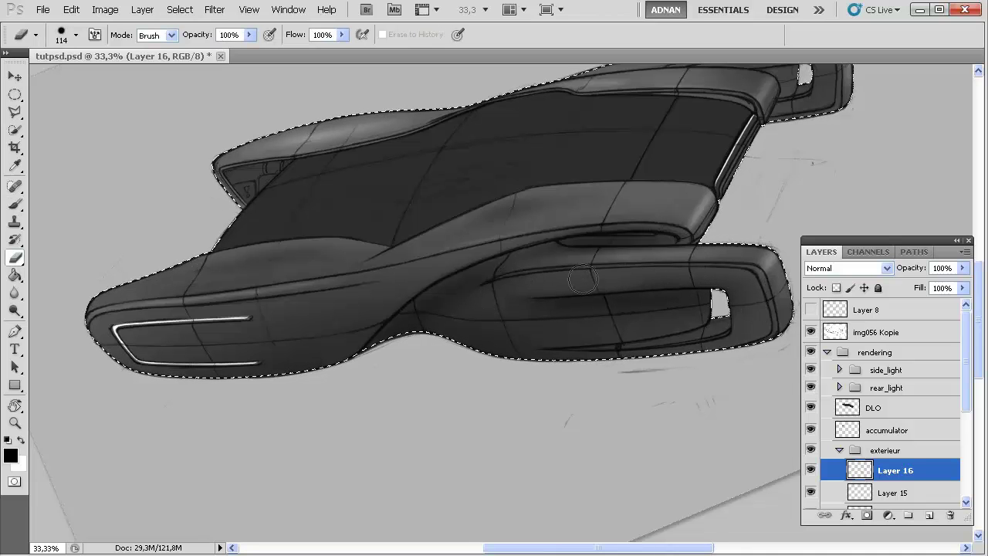